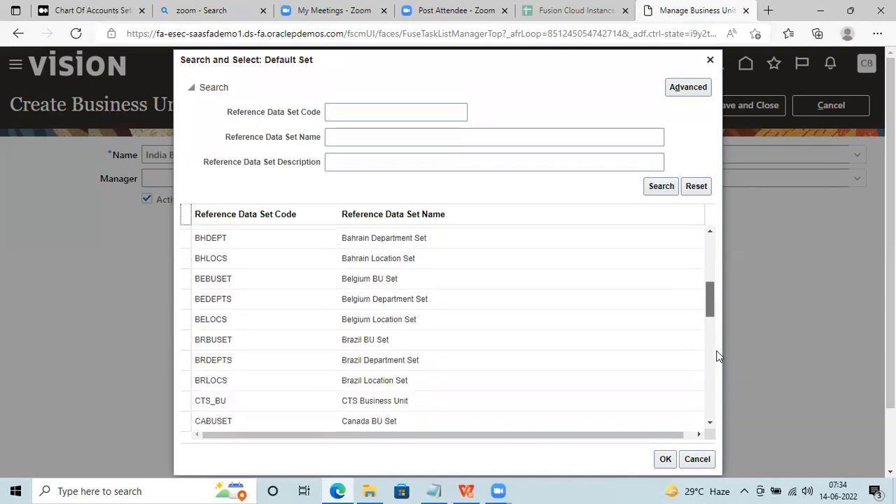
Step: Look through the reference data sets available as the business unit's default set, down to the Malaysia entries
drag(708, 298, 711, 381)
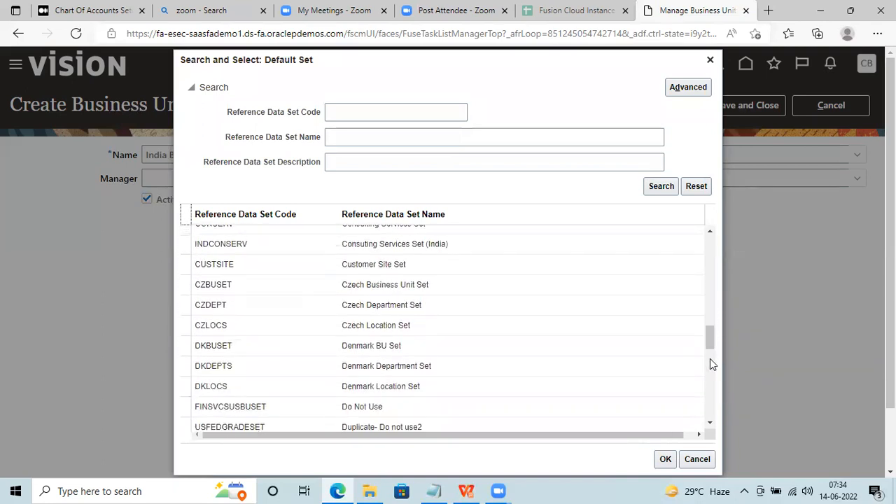
drag(709, 344, 711, 399)
click(708, 422)
click(708, 425)
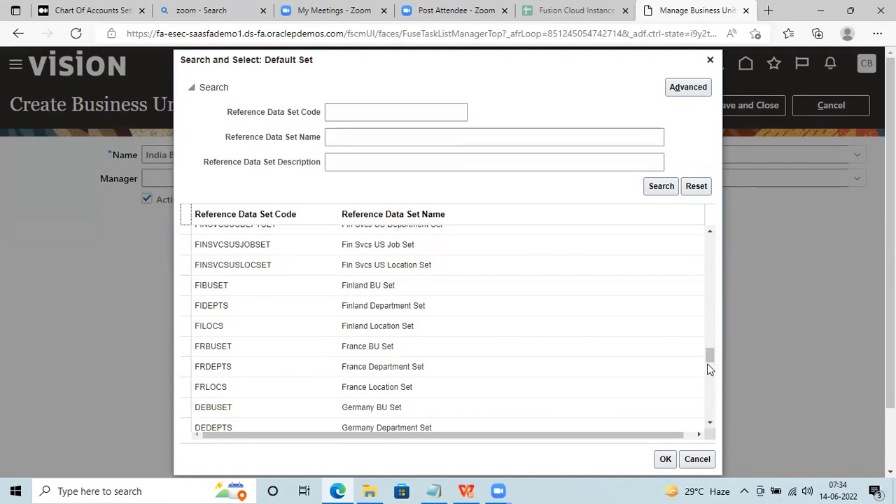
drag(706, 359, 708, 409)
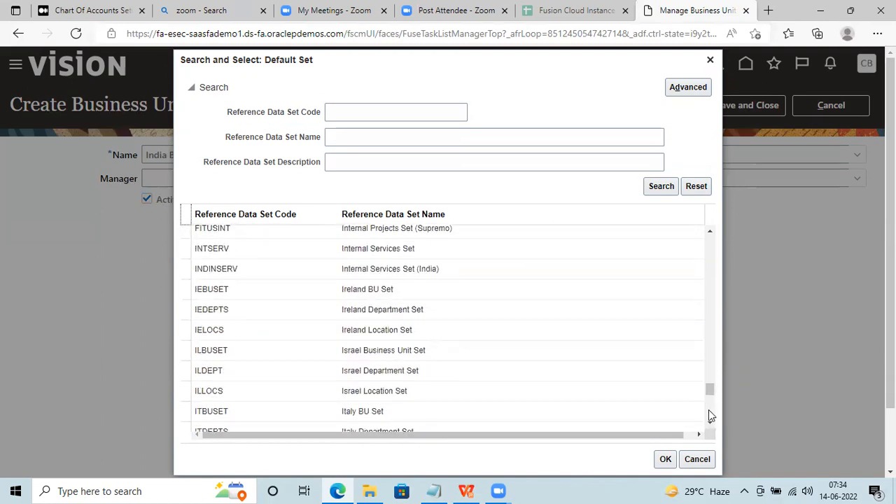
click(710, 422)
click(709, 422)
click(710, 421)
click(710, 422)
click(710, 422)
click(710, 422)
scroll(708, 401, down, 6)
click(354, 135)
text(In)
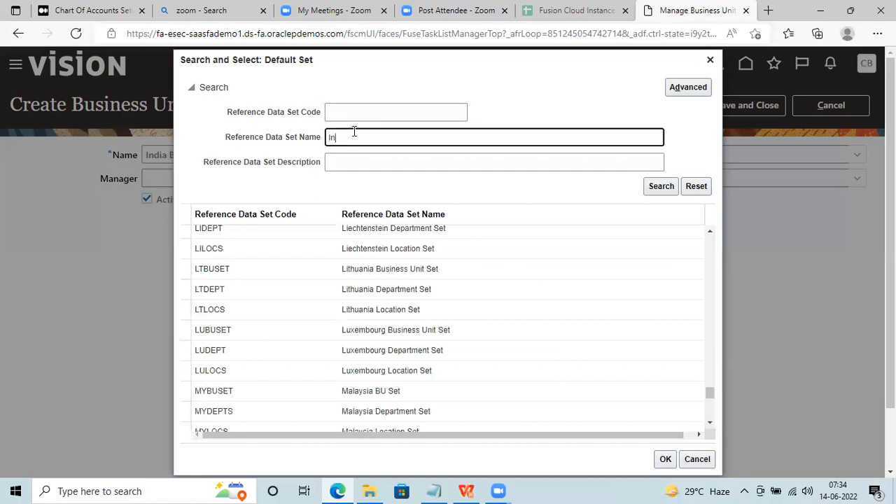
key(BackSpace)
key(BackSpace)
click(710, 60)
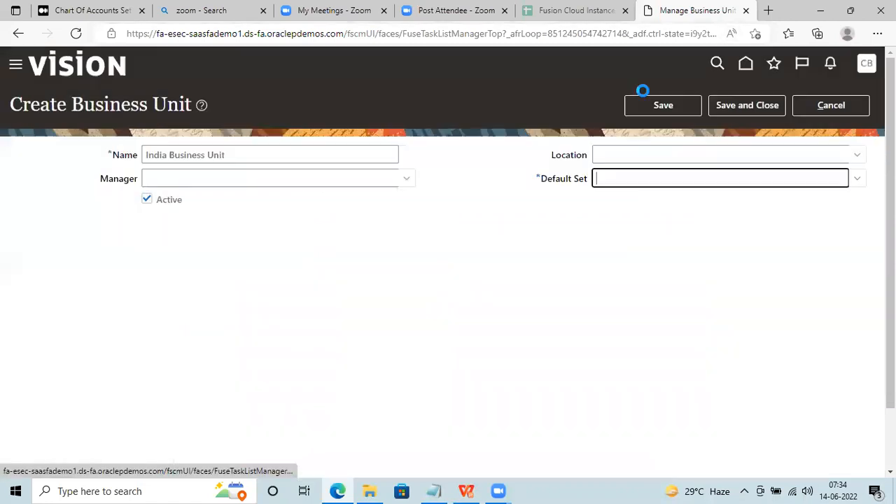
Step: Change the business unit's name to "US Division Business Unit"
click(161, 156)
key(BackSpace)
key(BackSpace)
key(BackSpace)
key(BackSpace)
key(BackSpace)
key(BackSpace)
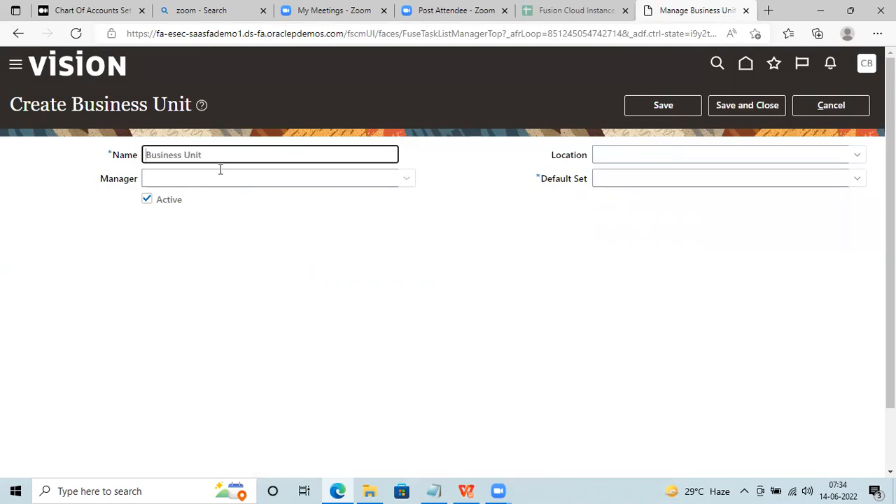
text(US Division)
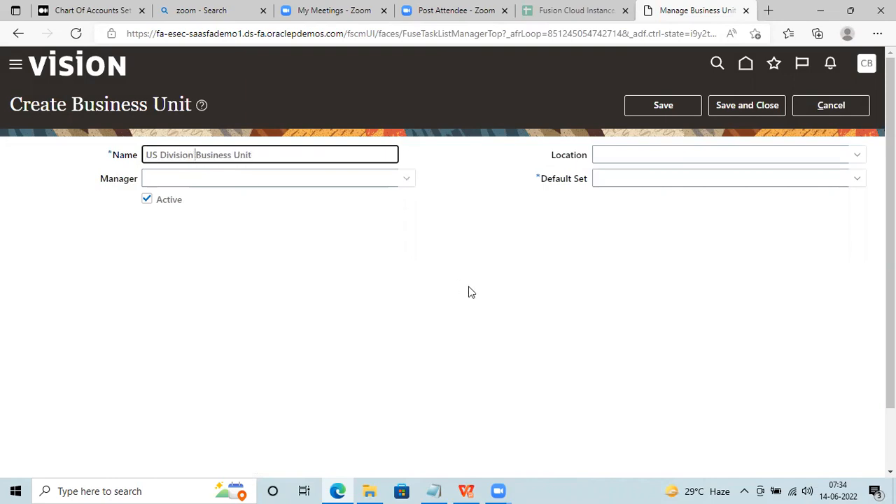
Step: Search the reference data set names for "US" and choose US1BUSET (US1 BU Set) as the default set
click(860, 179)
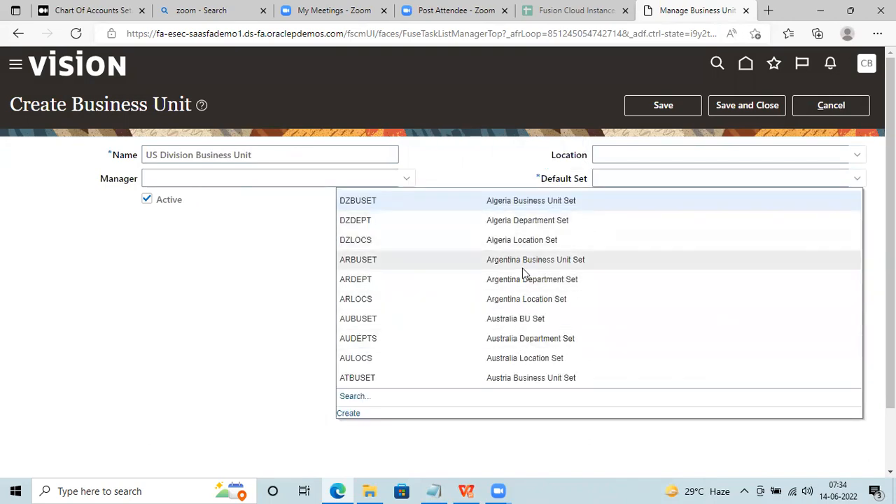
click(355, 400)
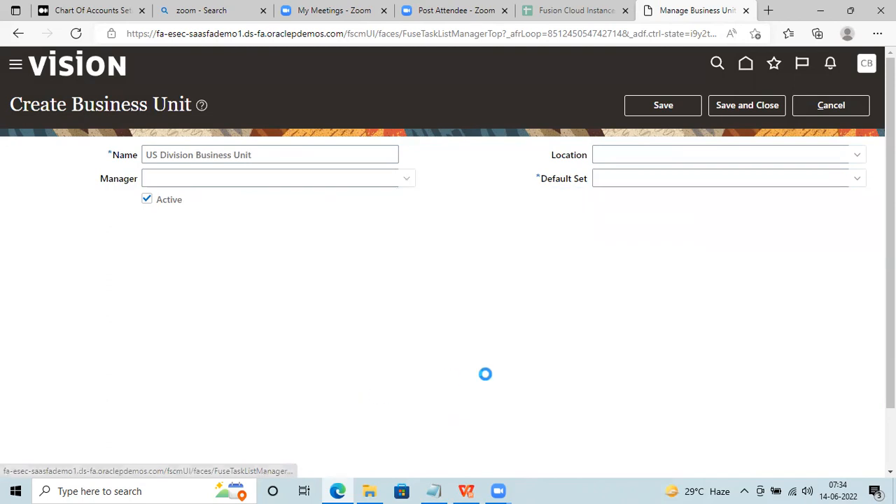
click(362, 240)
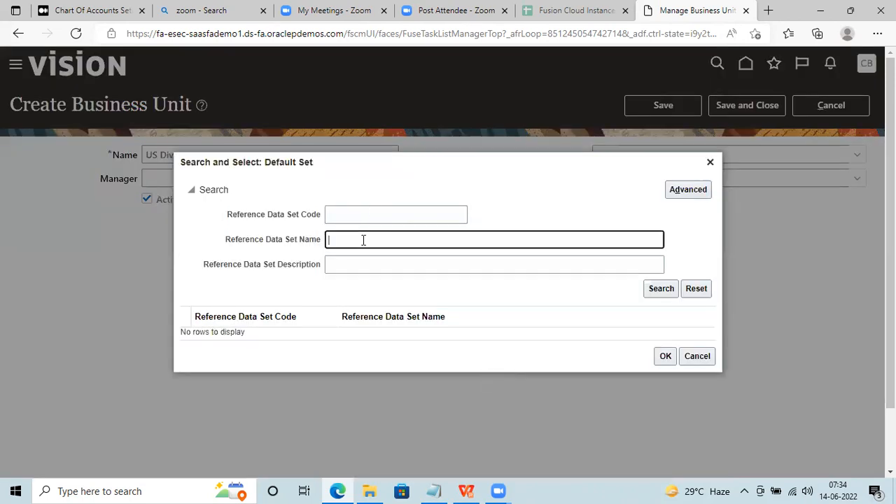
text(US)
click(658, 288)
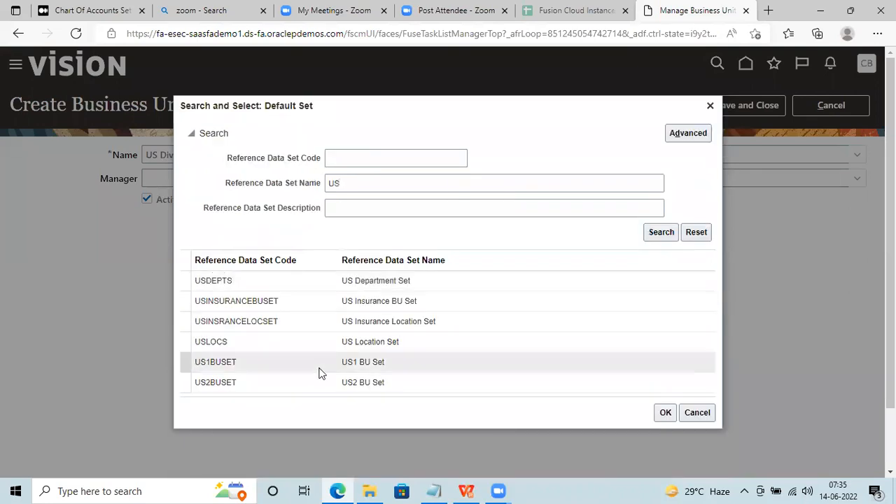
click(382, 360)
click(662, 411)
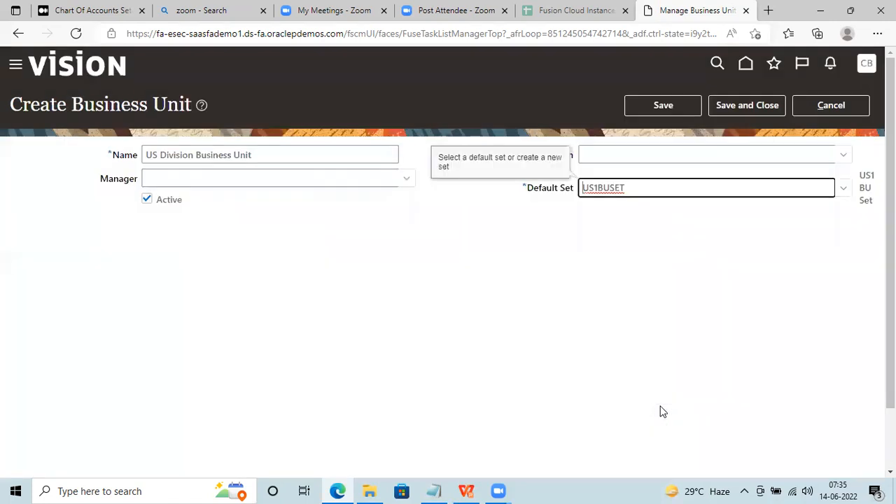
click(457, 287)
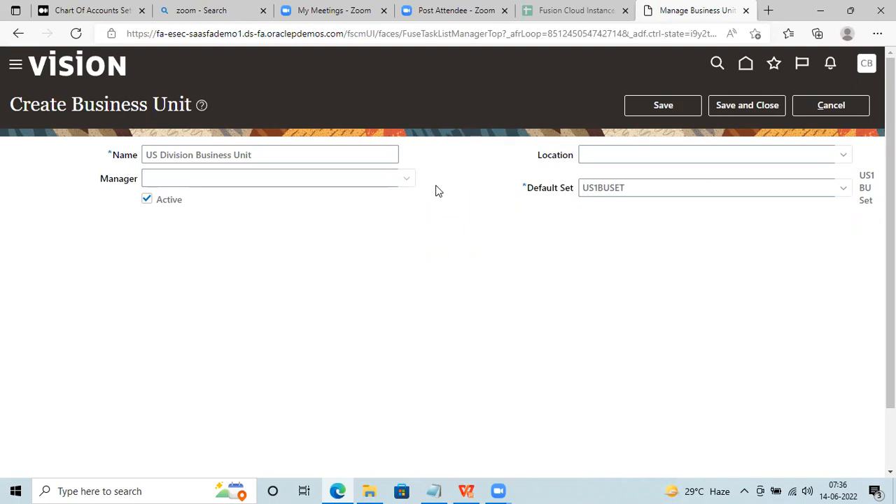
Step: Switch to the sample file in Notepad and list four employees' first names on separate lines below the COA table
click(433, 490)
key(Return)
key(Return)
key(Return)
key(Return)
key(Return)
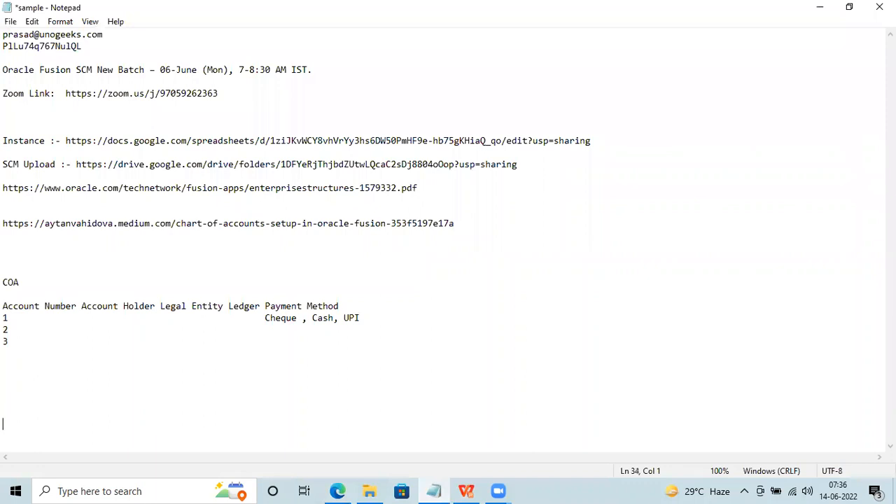
text(Hari)
key(Return)
text(Shantanu)
key(Return)
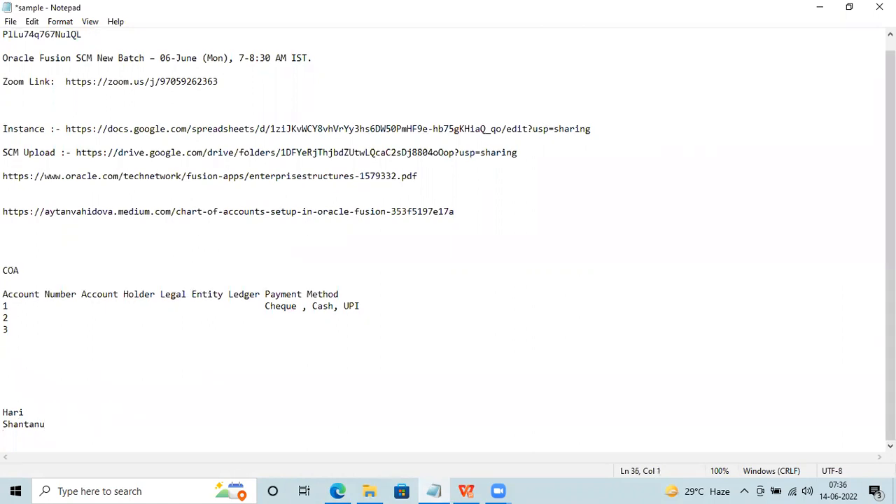
text(Varun)
key(Return)
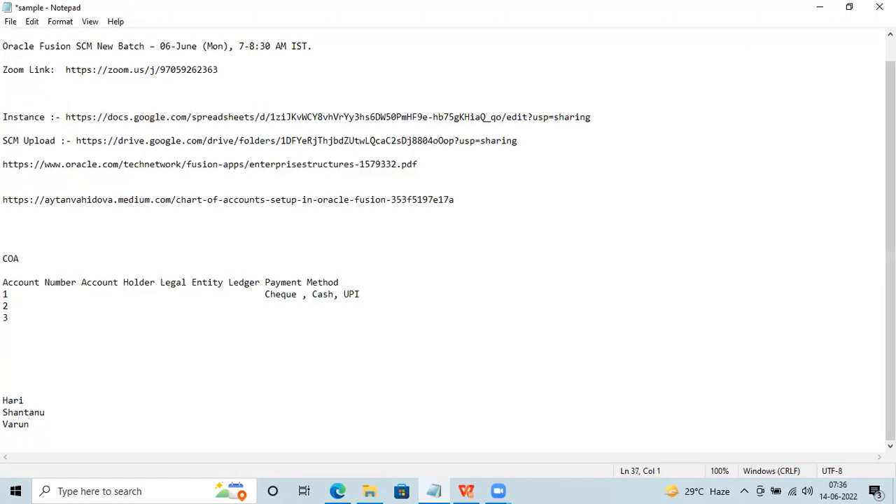
text(Bhaskar)
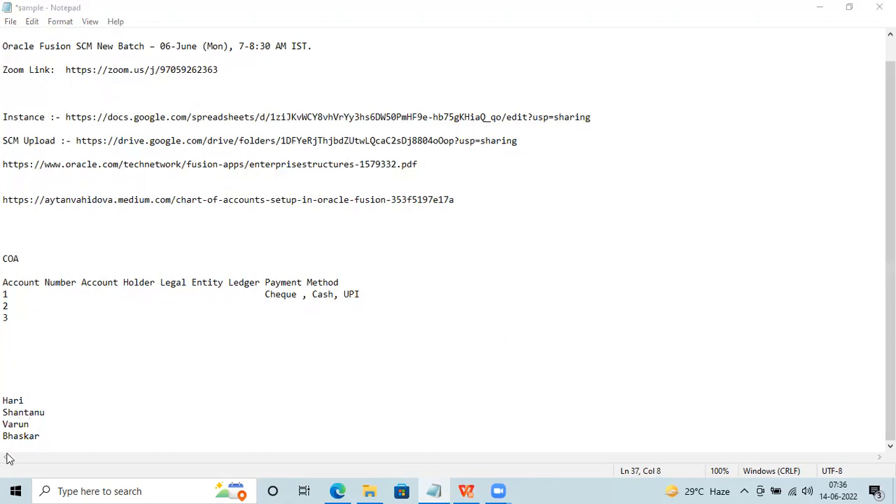
Step: Correct the spelling of the fourth name by replacing its last vowel with "e"
click(32, 434)
key(BackSpace)
text(er)
key(BackSpace)
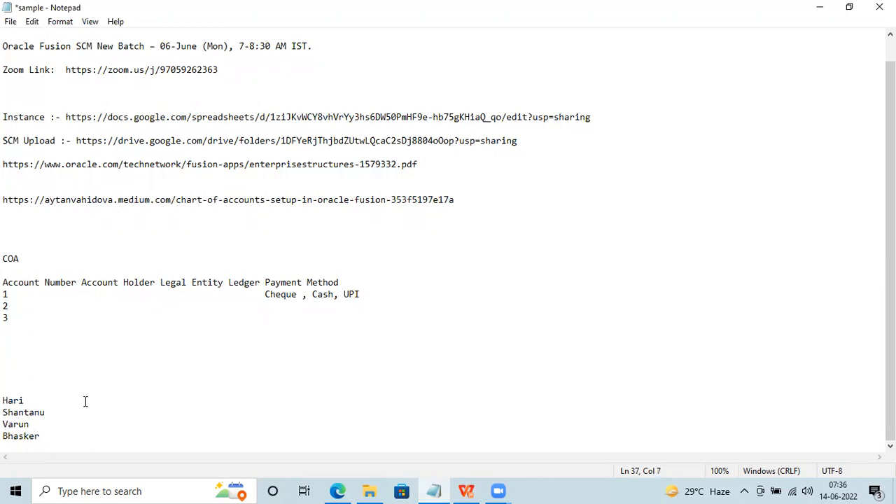
Step: Add dashes and job titles beside the four names, in order: CEO, VP, Manager and Function Lead
click(44, 399)
key(Tab)
text(- -- CEO)
click(70, 416)
key(Tab)
text(---  VP)
click(35, 423)
text(--------- Manager)
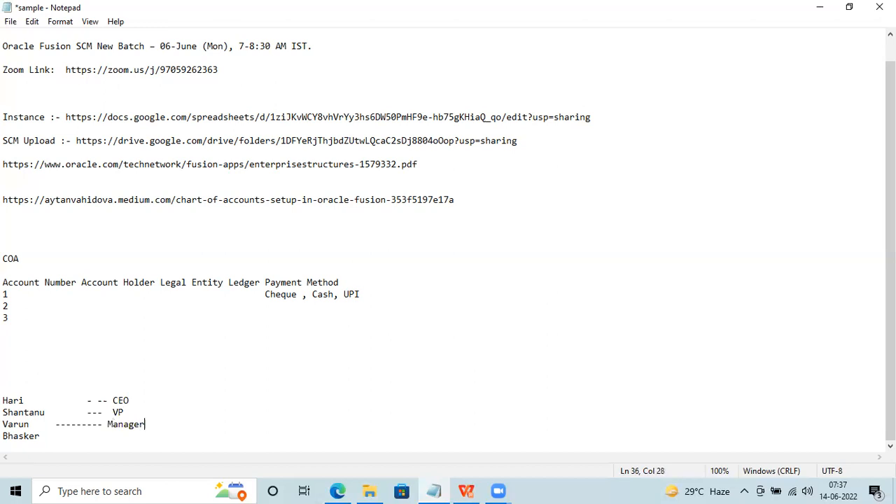
click(65, 436)
text(----------  Function Lead)
Step: Change the third person's title to "SCM Lead" and the second person's title to "EVP"
click(146, 424)
key(BackSpace)
key(BackSpace)
key(BackSpace)
key(BackSpace)
key(BackSpace)
key(BackSpace)
key(BackSpace)
text(E)
click(121, 425)
text(SCM Lead)
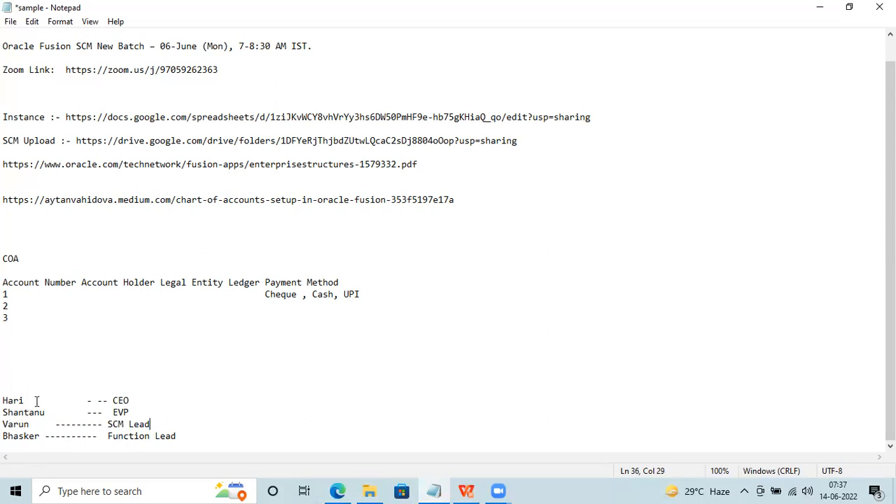
Step: Add the word "Manager" on the CEO row, a few tab stops after the title
click(178, 402)
key(Tab)
key(Tab)
key(Tab)
text(N)
key(BackSpace)
text(Manager)
Step: Add the heading "Job" above the column of job titles
click(116, 386)
key(Tab)
key(Tab)
key(Tab)
text(Job)
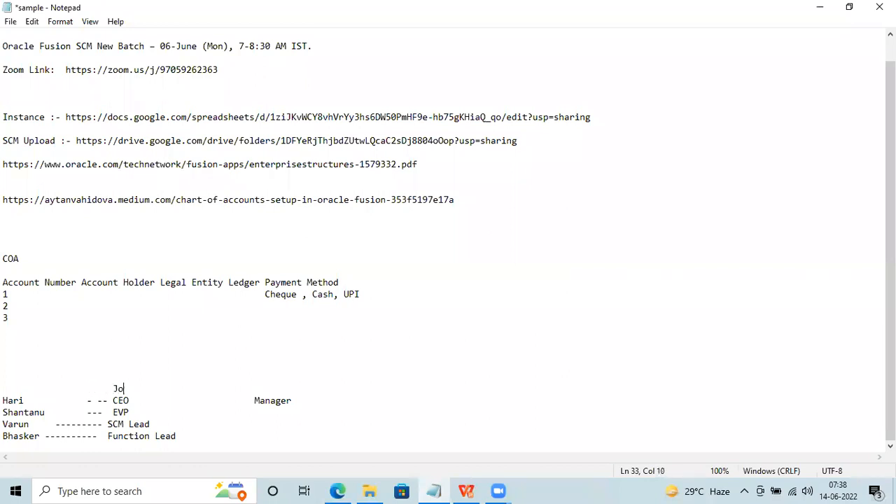
Step: Insert "Designation" before "Manager" on the CEO row
click(256, 398)
text(Designation)
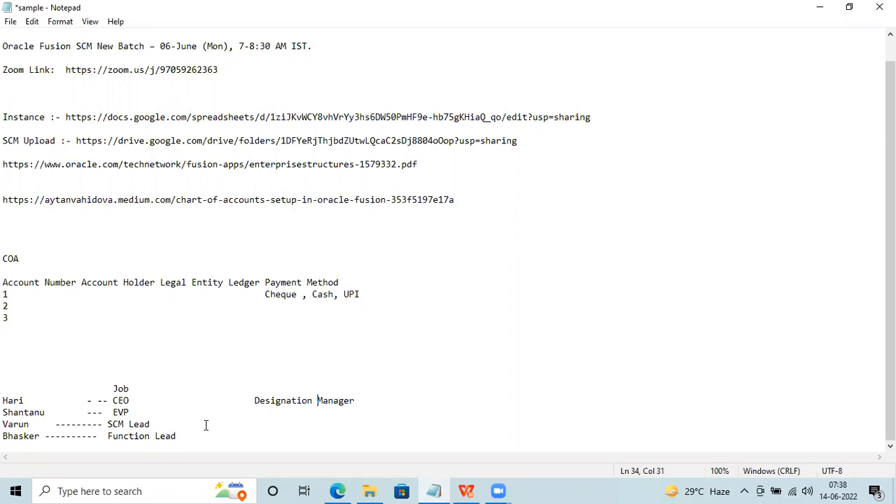
Step: Add "Manager" with a supervisor's first name to the Function Lead, SCM Lead and EVP rows, each naming the person one row above
click(186, 436)
text(Manager Varun)
click(175, 425)
text(Manager Shantanu)
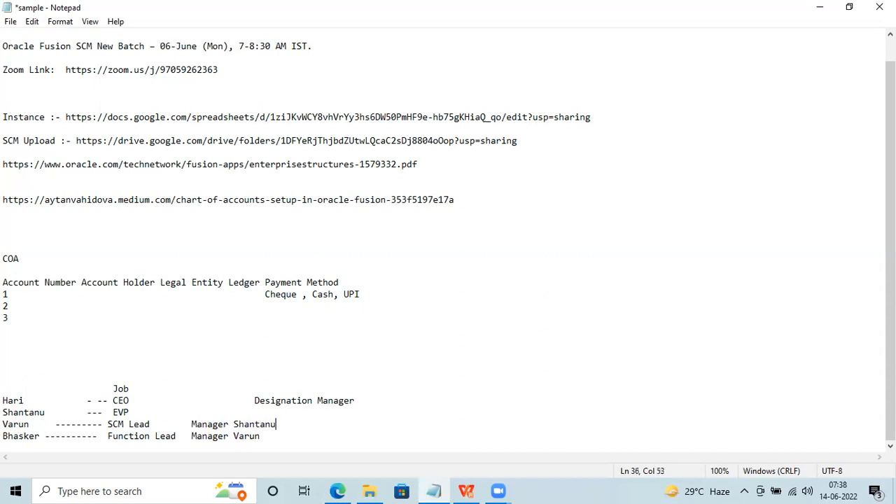
click(159, 413)
text(Manager)
text(S)
key(BackSpace)
text(Hari)
Step: Delete the text "Designation Manager" from the CEO row
click(170, 398)
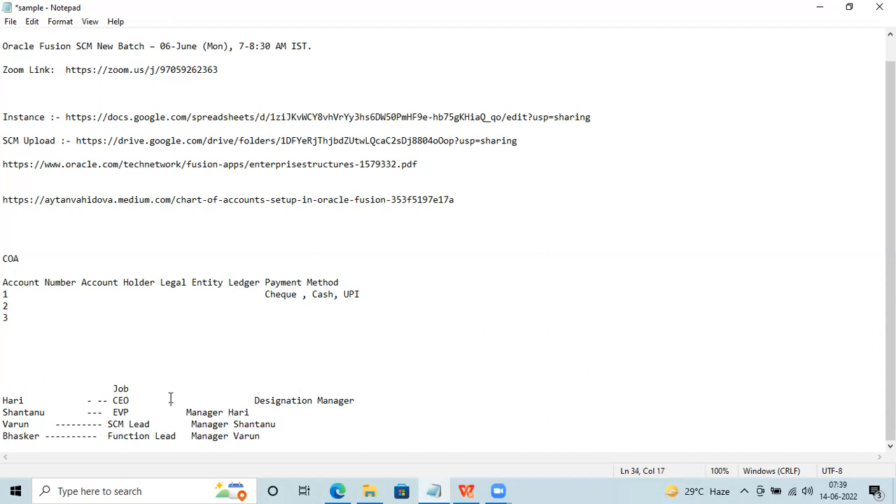
click(254, 401)
drag(254, 400, 355, 401)
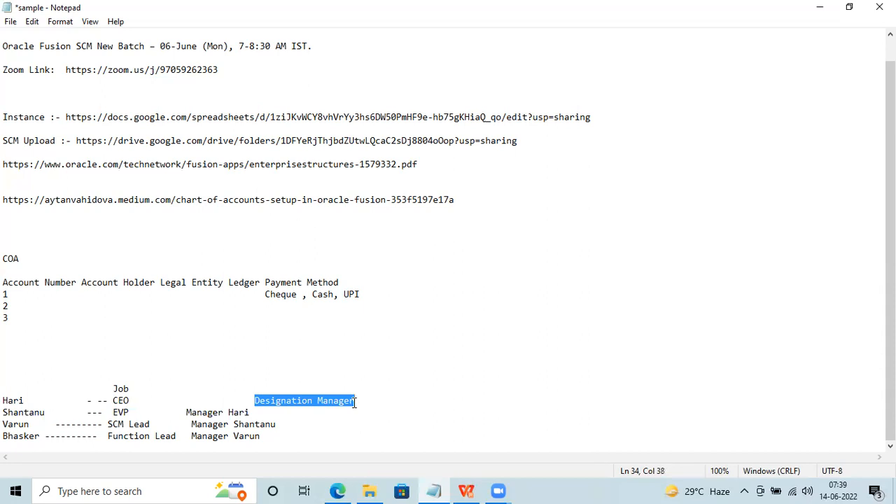
key(BackSpace)
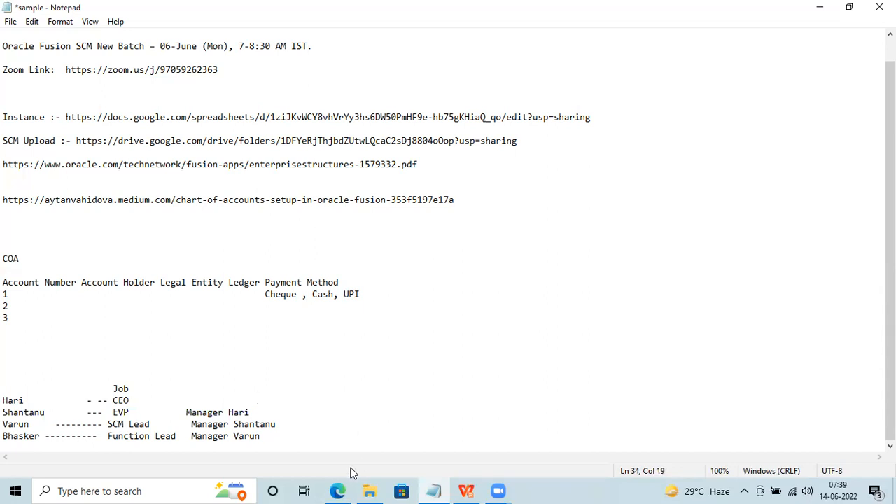
Step: Return to the business unit form in Edge and set its manager to the New York consultant from Consulting East US
click(337, 490)
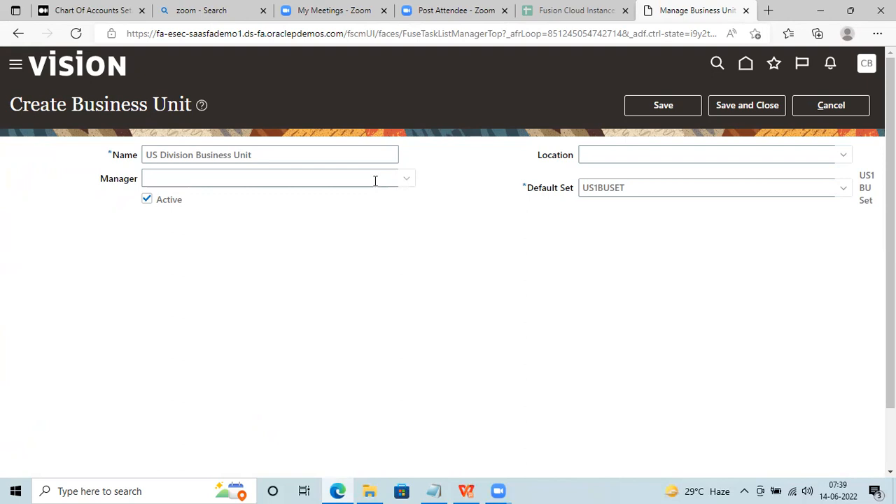
click(403, 180)
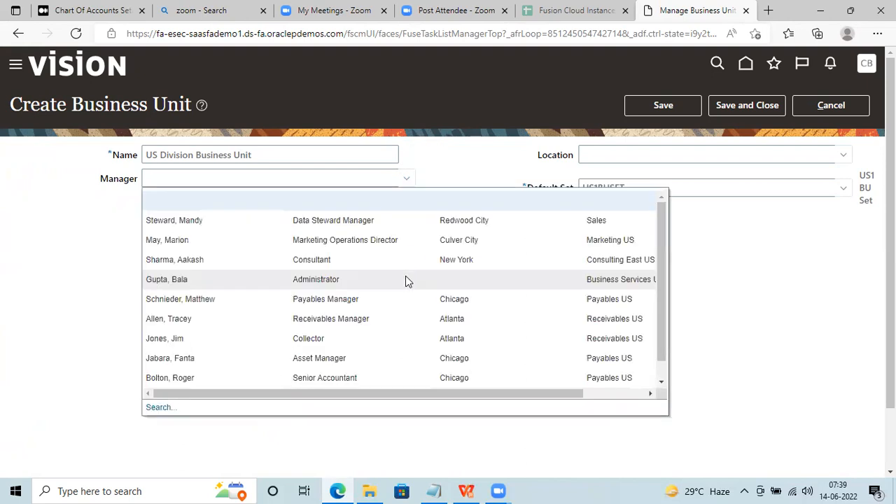
click(177, 261)
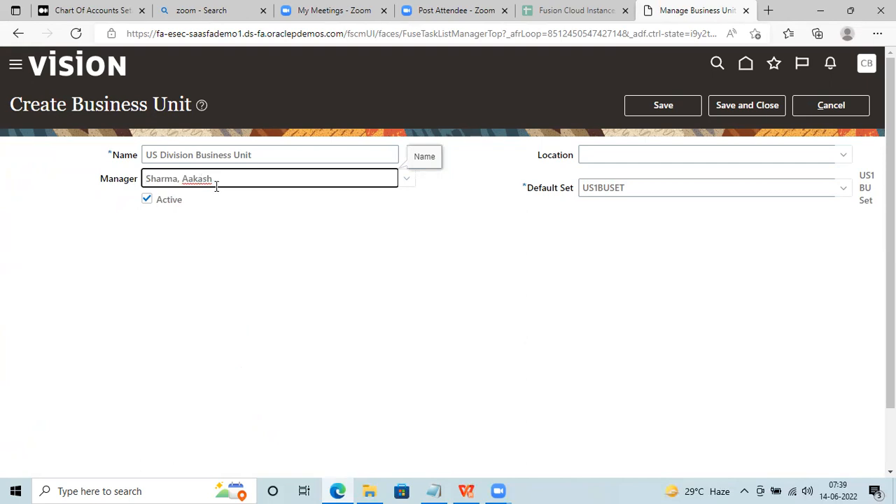
double_click(118, 181)
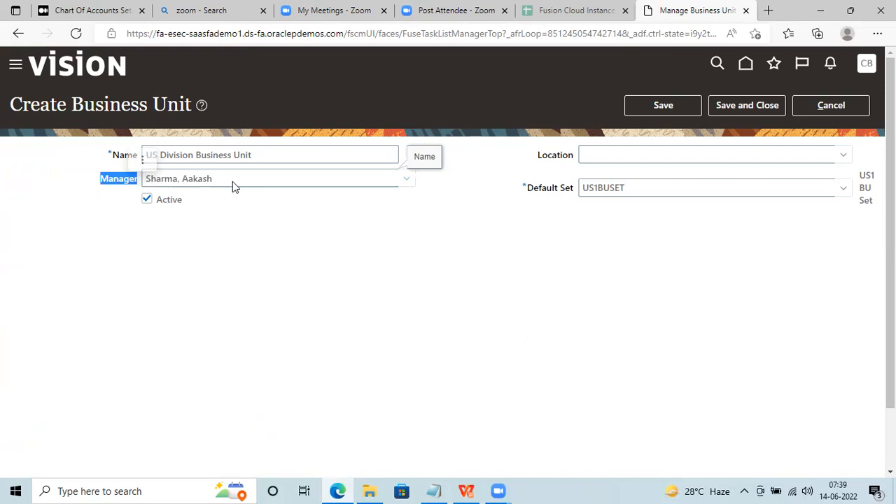
Step: Review the first three hierarchy rows in Notepad and the list of available managers in the Edge business unit form
click(434, 491)
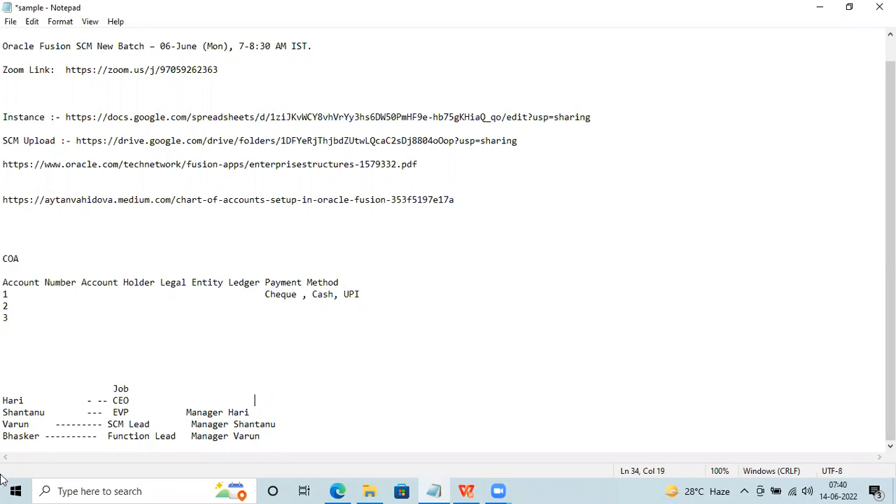
drag(154, 424, 5, 402)
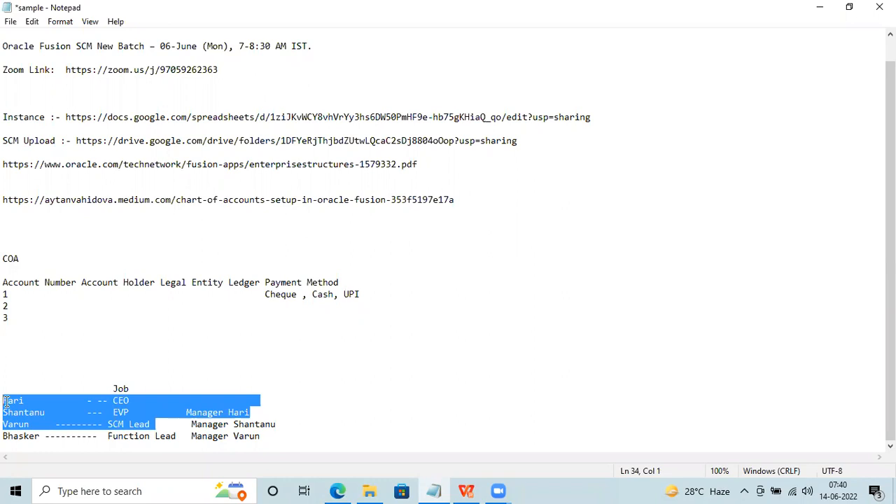
click(338, 490)
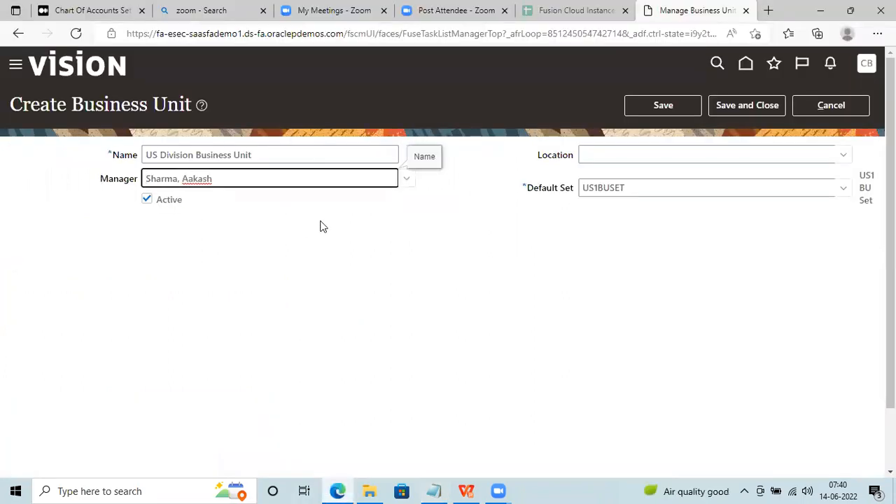
click(405, 177)
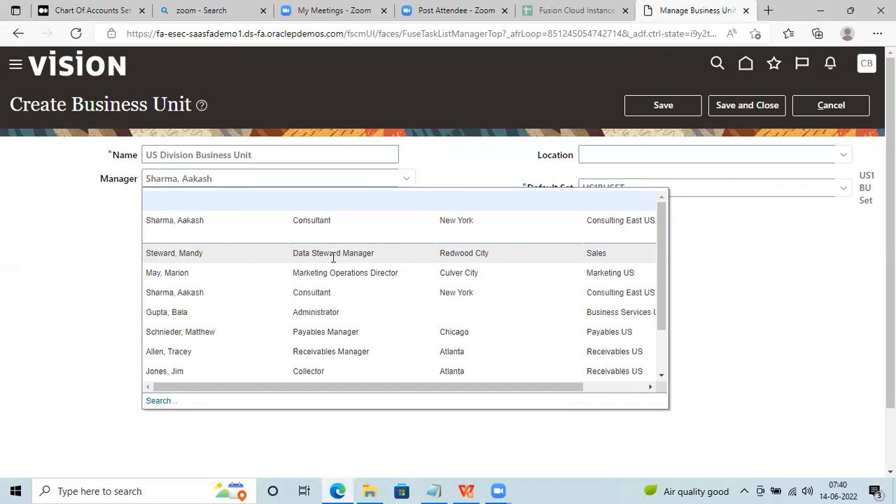
click(2, 260)
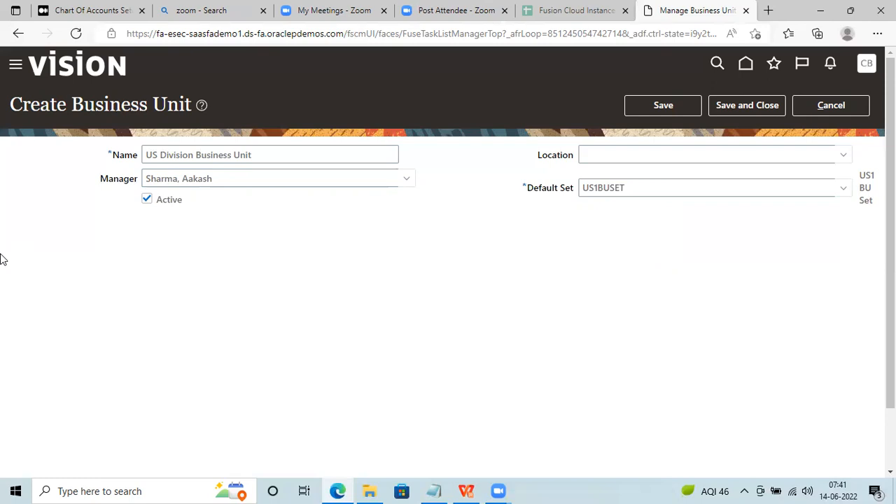
Step: Switch to Notepad and extend the "Job" heading above the hierarchy rows to "Job Name"
click(434, 491)
click(218, 425)
click(259, 425)
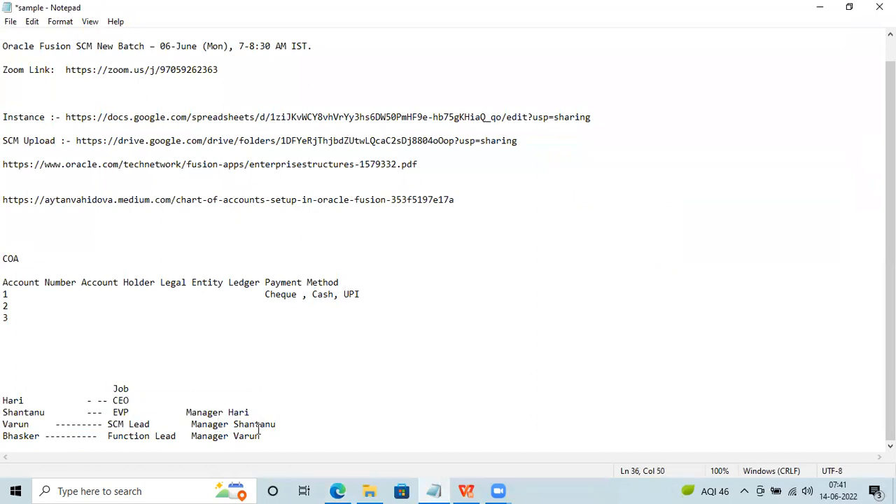
click(124, 412)
click(348, 488)
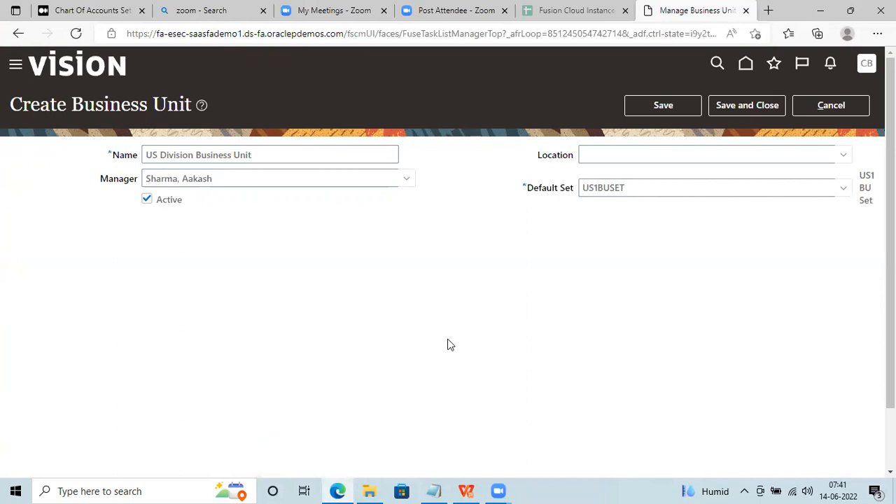
click(433, 490)
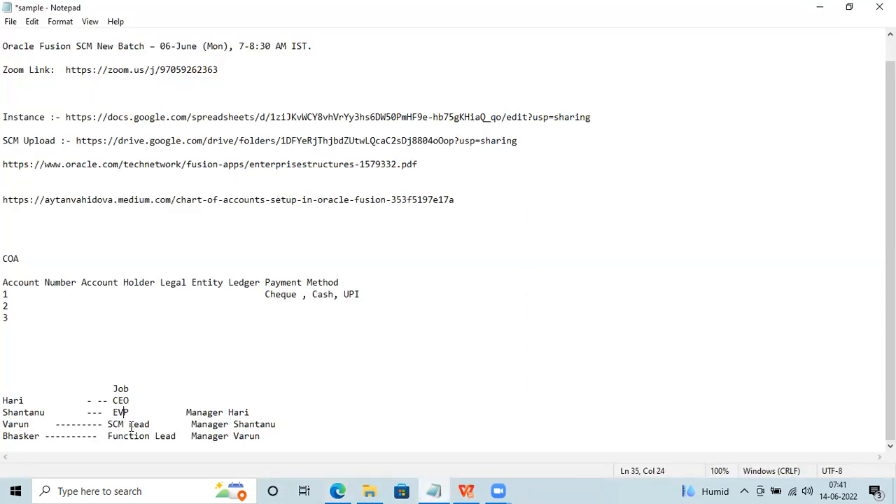
click(133, 389)
key(BackSpace)
text(Name)
Step: Return to the business unit form in Edge, save the US Division Business Unit and close the form
click(339, 490)
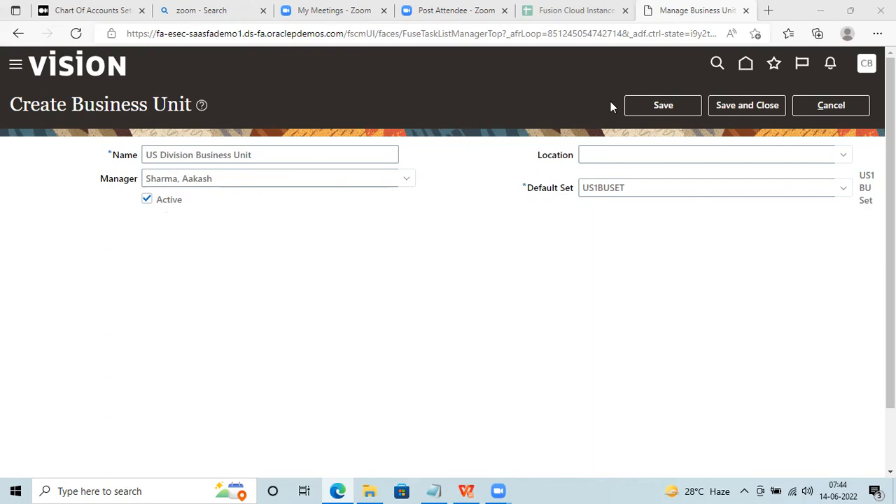
click(670, 100)
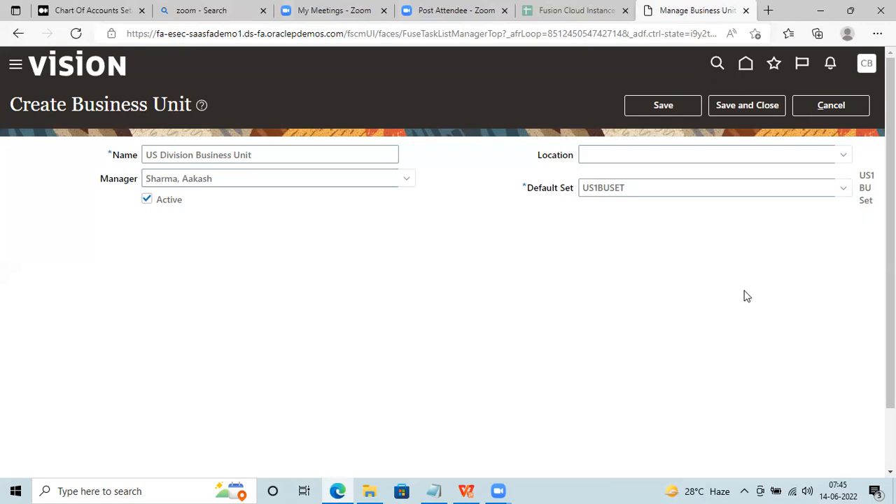
click(236, 179)
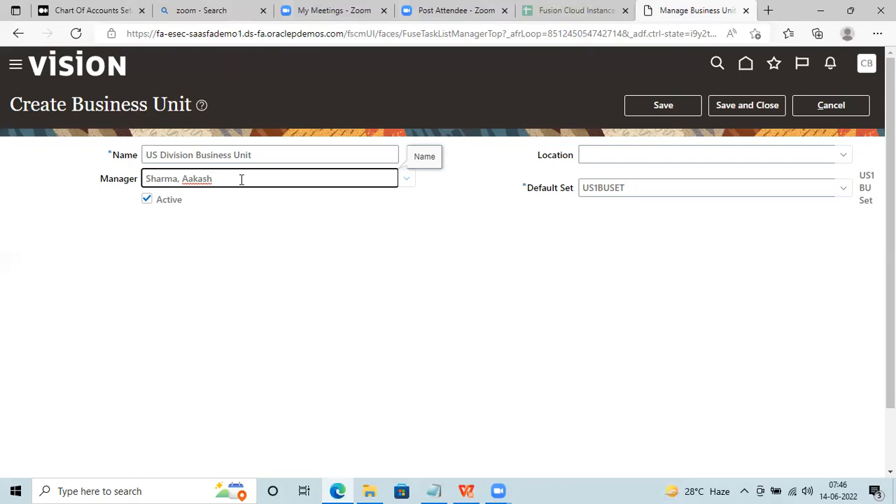
click(666, 98)
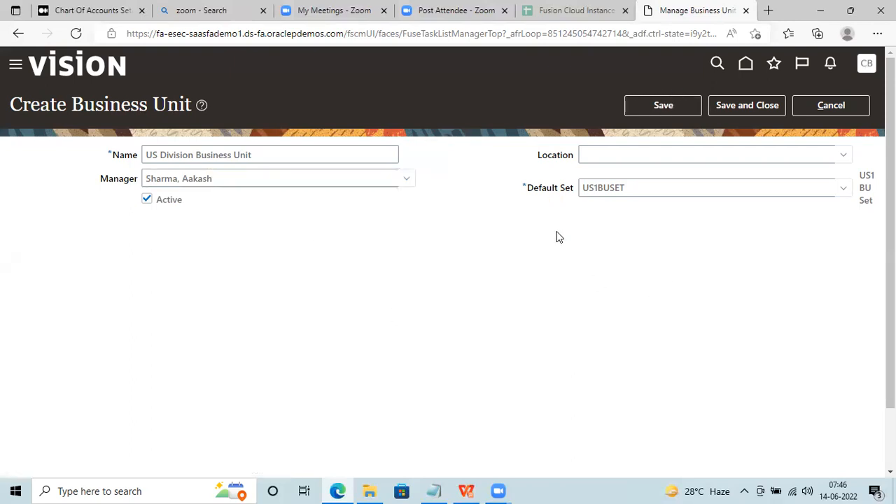
click(720, 107)
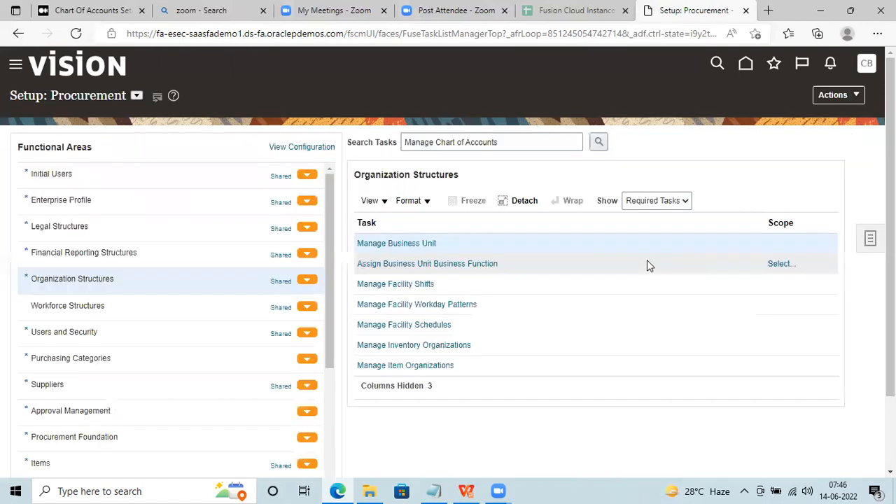
Step: Open the Manage Business Unit task and search for business units by the name "US"
click(408, 244)
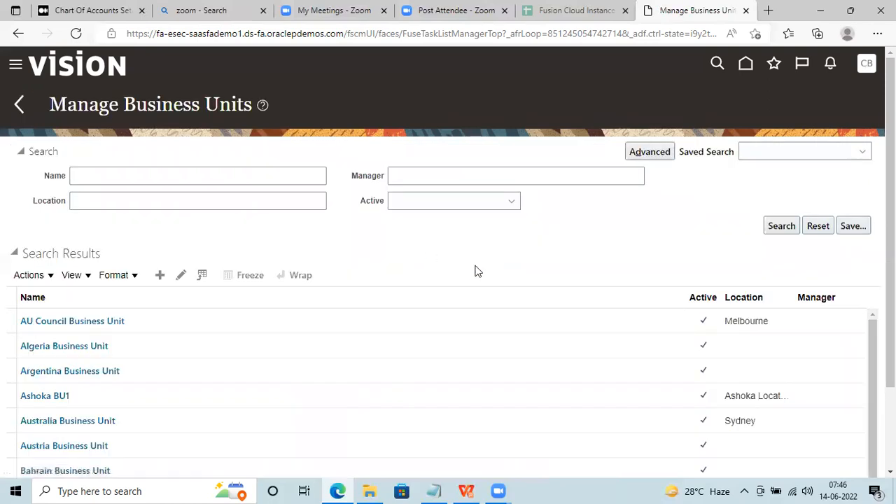
drag(890, 263, 889, 345)
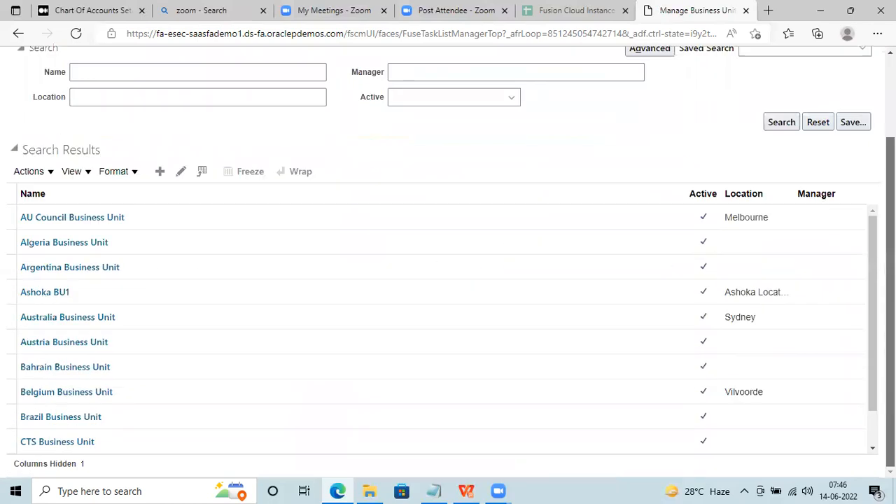
scroll(343, 182, up, 2)
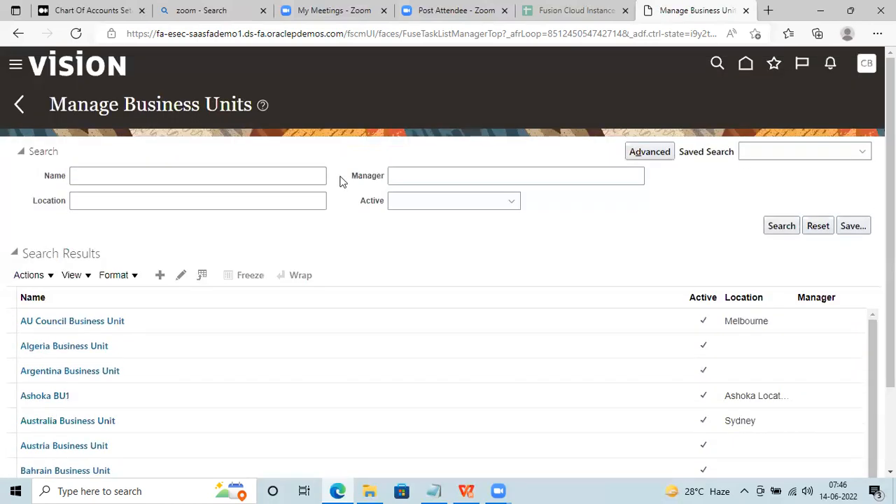
click(168, 177)
text(US)
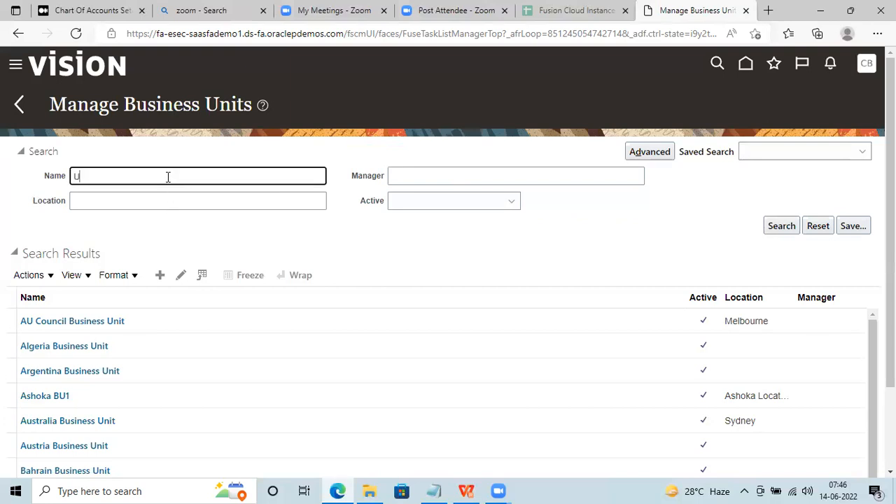
click(791, 226)
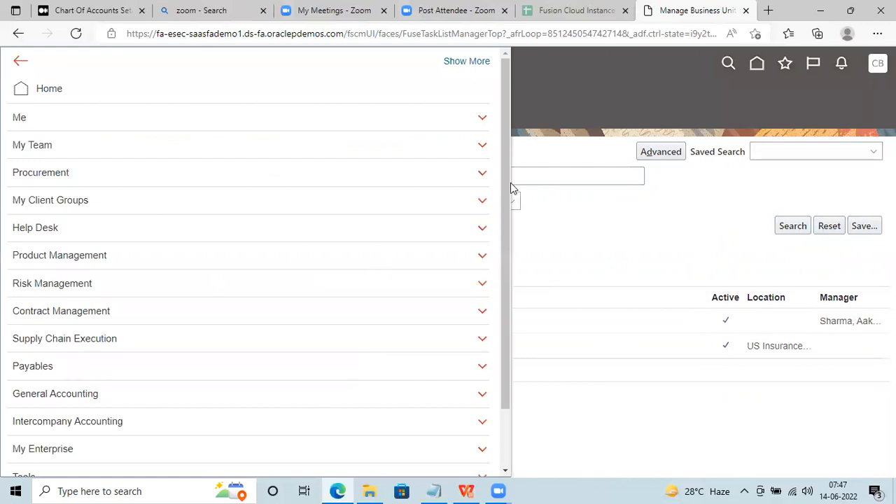
Step: Leave the Manage Business Units page for the home page and open Setup and Maintenance
scroll(502, 183, down, 2)
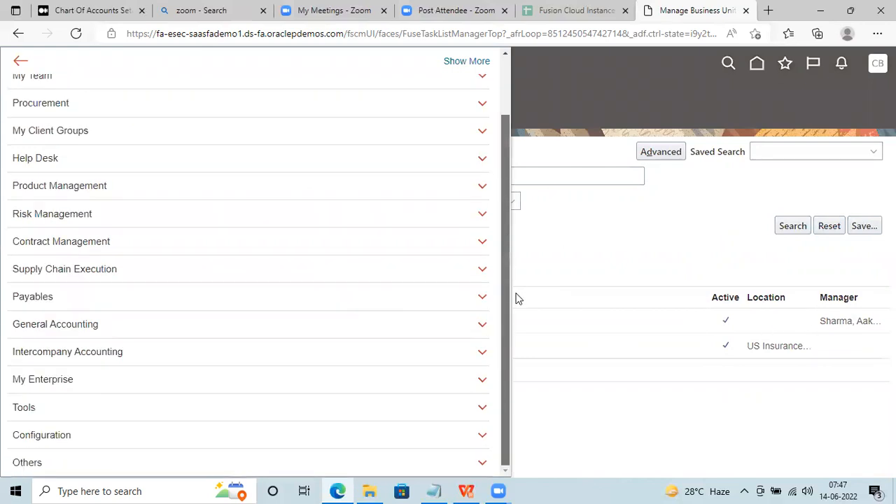
click(699, 426)
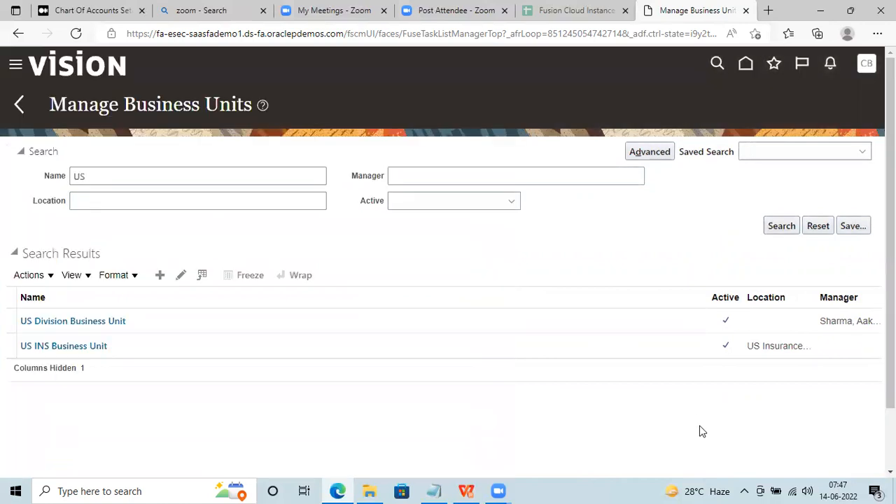
click(16, 103)
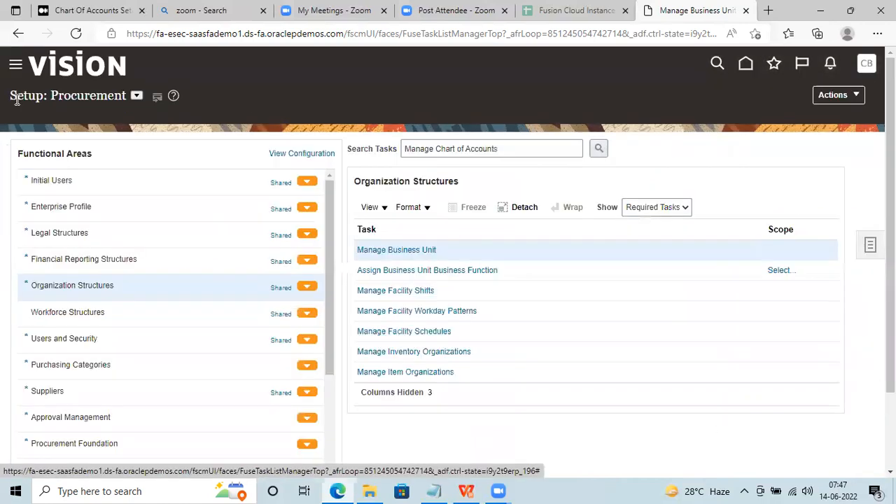
click(44, 67)
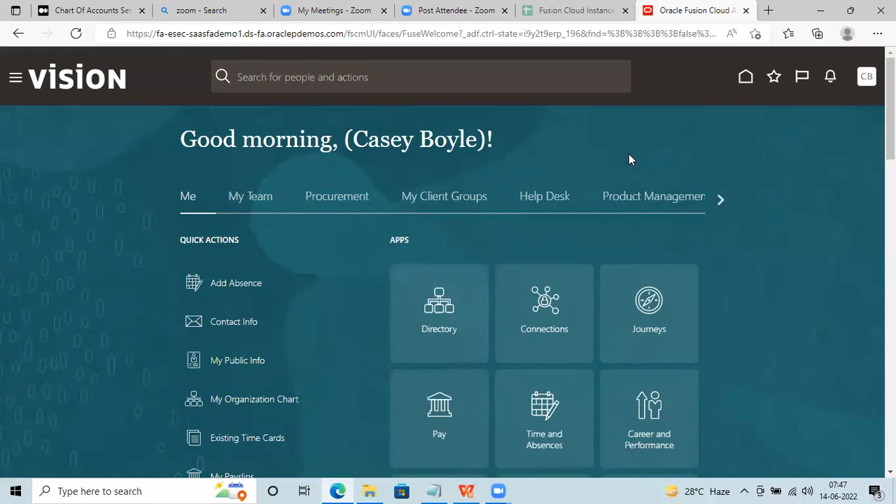
click(867, 87)
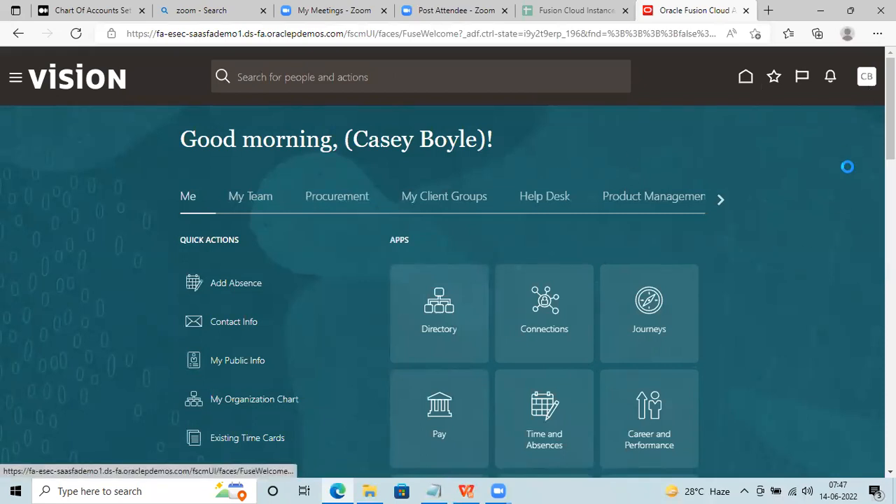
click(657, 276)
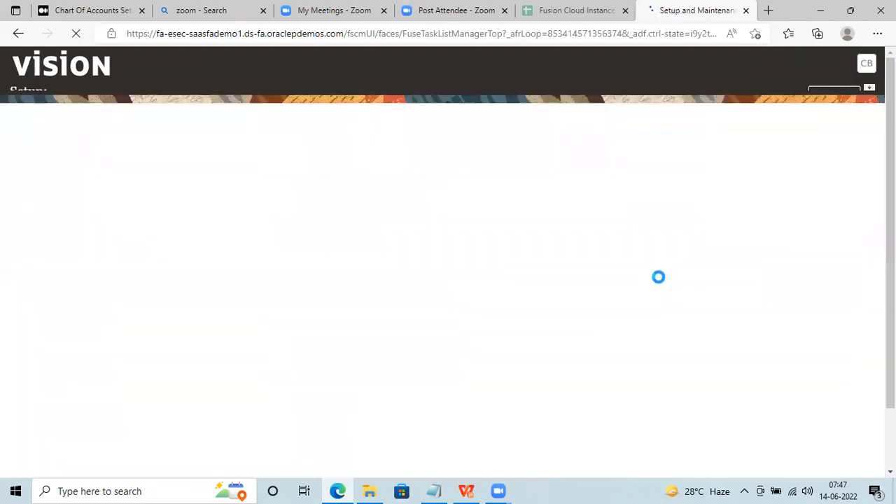
Step: Search the setup tasks for "Manage Jobs" and dismiss the search results
click(459, 142)
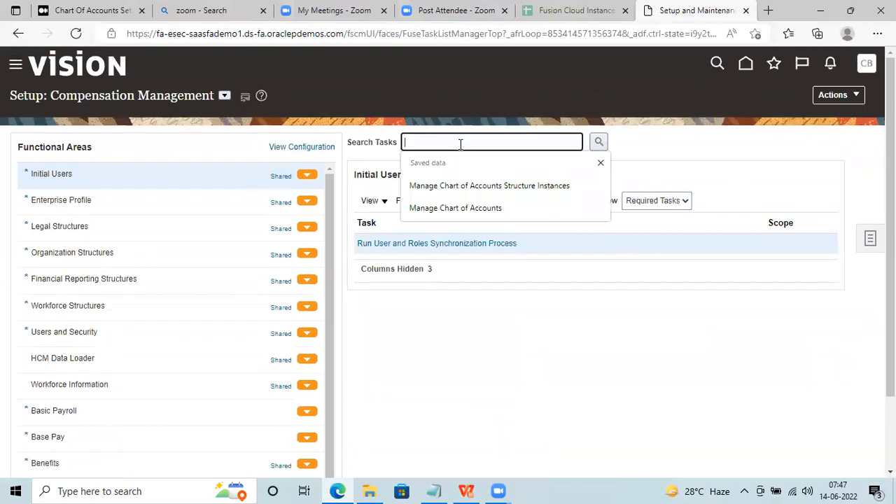
text(Manag)
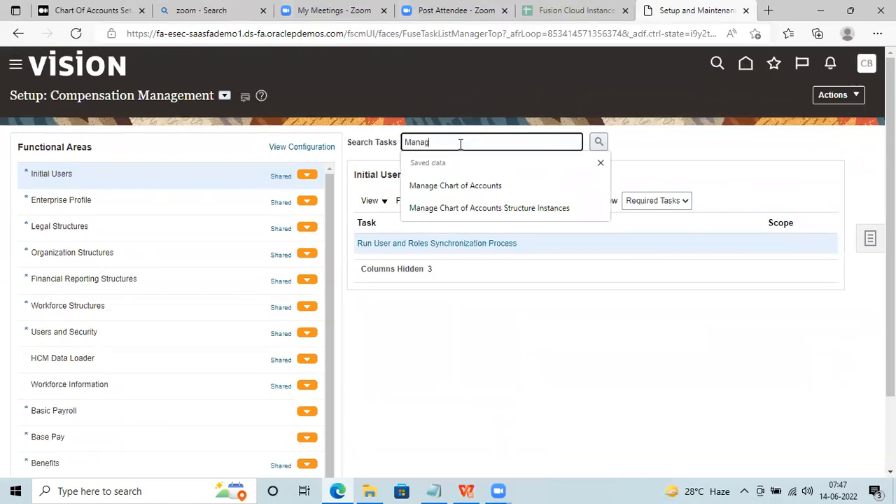
text(e Jobs)
key(Return)
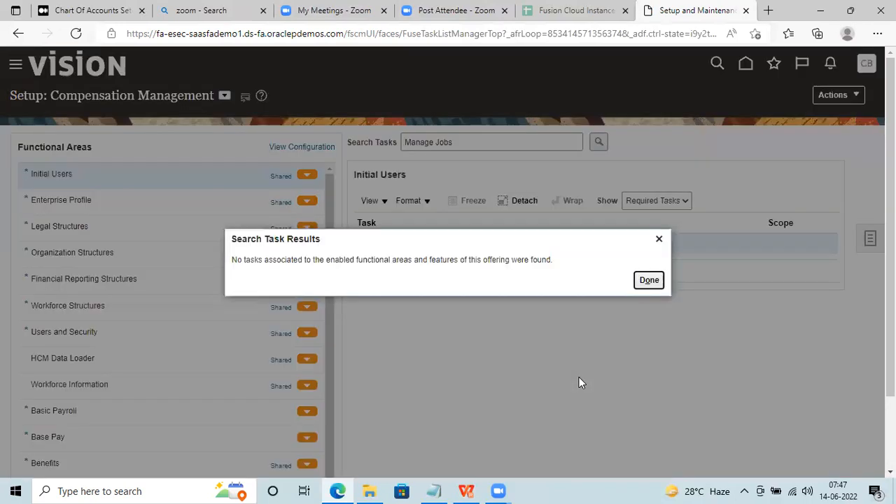
click(658, 238)
Step: Go back to the home page and start the Hire an Employee action from My Client Groups
click(85, 58)
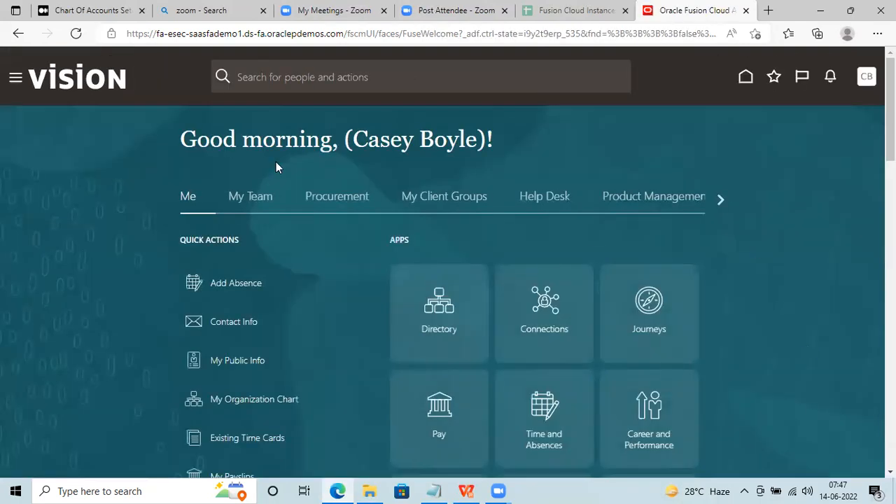
click(453, 198)
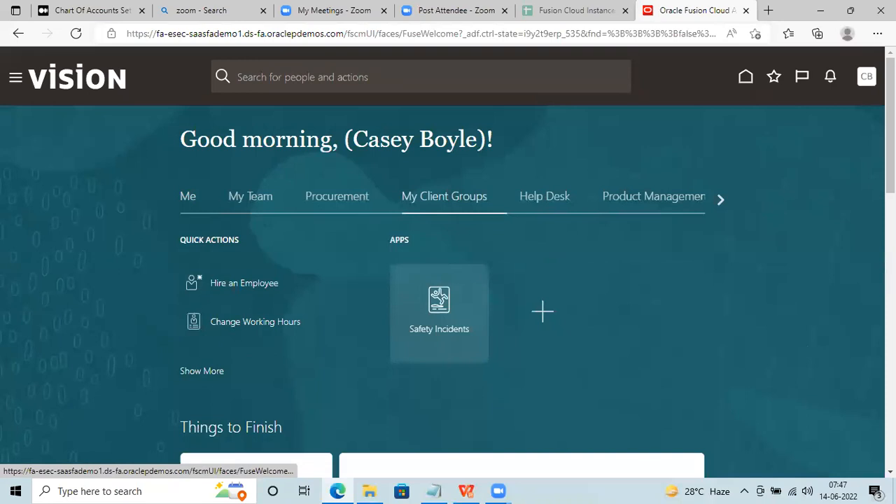
scroll(362, 172, down, 2)
scroll(362, 172, up, 2)
scroll(362, 173, down, 1)
click(208, 235)
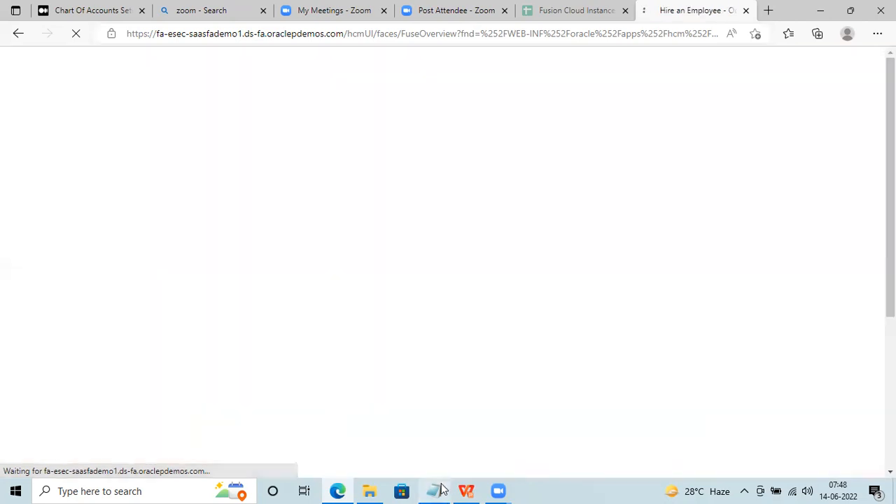
Step: Switch to Notepad and add blank lines below the Function Lead row
click(434, 491)
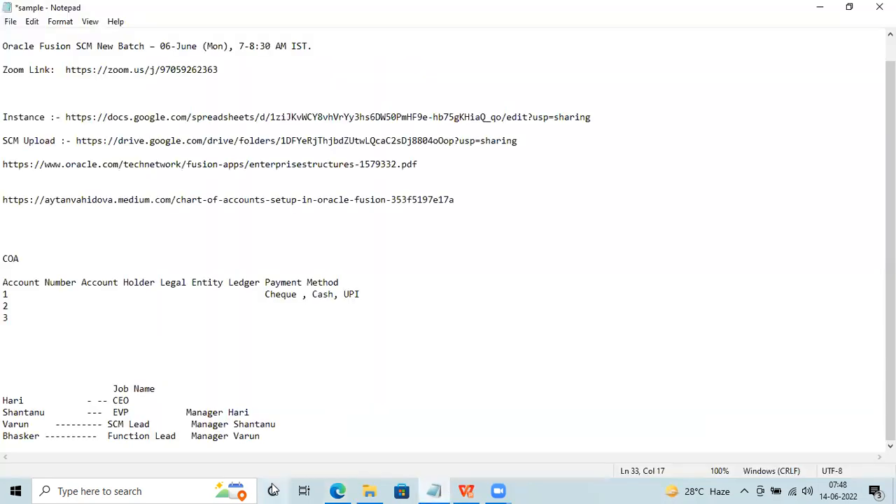
click(282, 436)
key(Return)
key(Return)
key(Return)
key(Return)
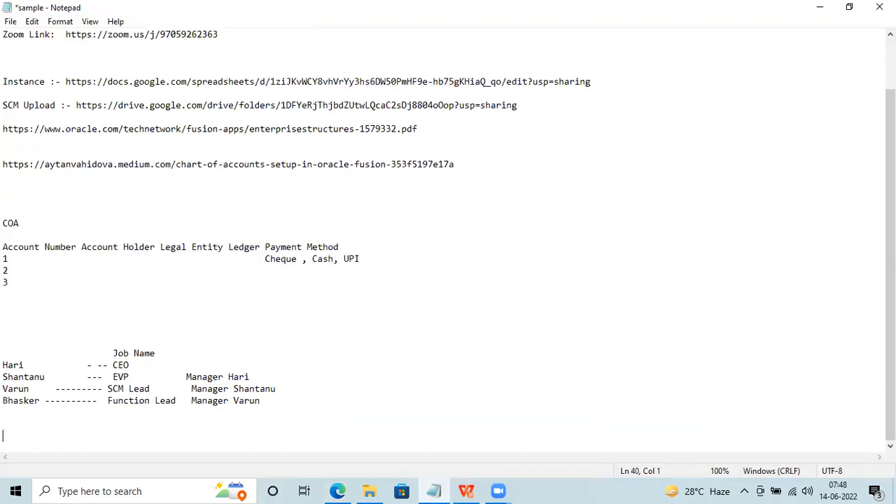
Step: Delete the manager entry from the Function Lead row of the hierarchy
drag(180, 392, 117, 355)
click(117, 354)
drag(184, 364, 233, 390)
click(233, 390)
click(268, 388)
key(BackSpace)
key(BackSpace)
key(BackSpace)
key(BackSpace)
key(BackSpace)
key(BackSpace)
key(BackSpace)
key(BackSpace)
key(BackSpace)
key(BackSpace)
key(BackSpace)
key(BackSpace)
key(BackSpace)
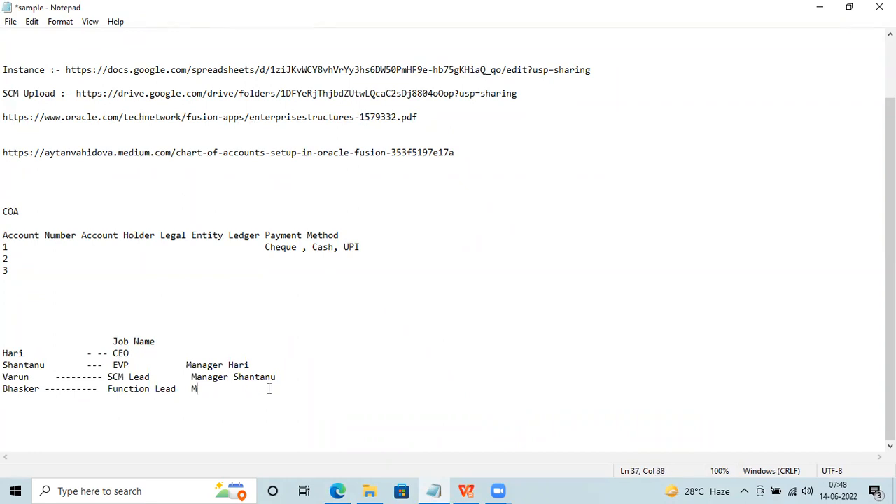
Step: Delete the manager entry from the SCM Lead row of the hierarchy
key(Up)
key(Right)
key(Right)
key(Right)
key(Right)
key(Right)
key(Right)
key(Right)
key(Right)
key(Right)
key(Right)
key(Right)
key(Right)
key(Right)
key(Right)
key(Right)
key(Right)
key(Right)
key(Right)
key(Right)
click(288, 379)
key(BackSpace)
key(BackSpace)
key(BackSpace)
key(BackSpace)
key(BackSpace)
key(BackSpace)
key(BackSpace)
key(BackSpace)
key(BackSpace)
key(BackSpace)
key(BackSpace)
key(BackSpace)
key(BackSpace)
key(BackSpace)
key(BackSpace)
key(BackSpace)
key(BackSpace)
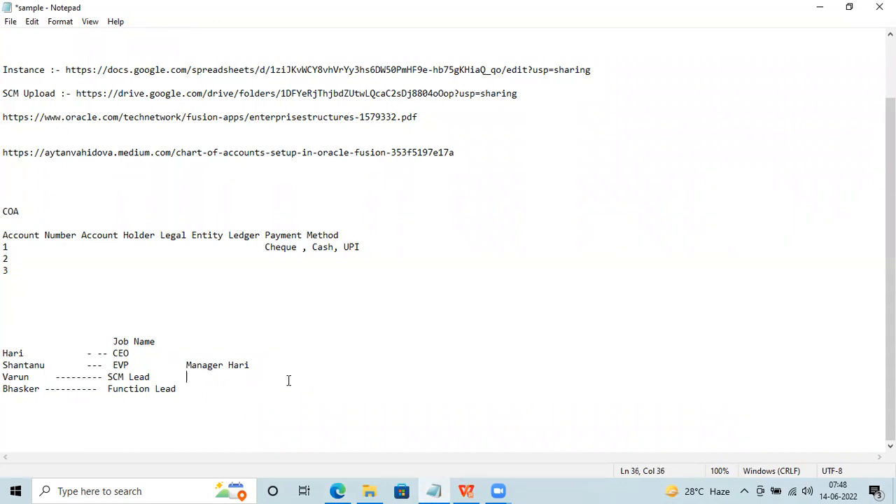
Step: Delete the manager entry from the EVP row of the hierarchy
key(Up)
key(Right)
key(Right)
key(Right)
key(Right)
key(Right)
key(Right)
key(Right)
key(Right)
key(Right)
key(Right)
key(Right)
key(BackSpace)
key(BackSpace)
key(BackSpace)
key(BackSpace)
key(BackSpace)
key(BackSpace)
key(BackSpace)
key(BackSpace)
key(BackSpace)
key(BackSpace)
key(BackSpace)
key(BackSpace)
key(BackSpace)
Step: Add the code "CB001" after CEO in the first hierarchy row and replace that row's first name with another person's
click(172, 352)
text(CB001)
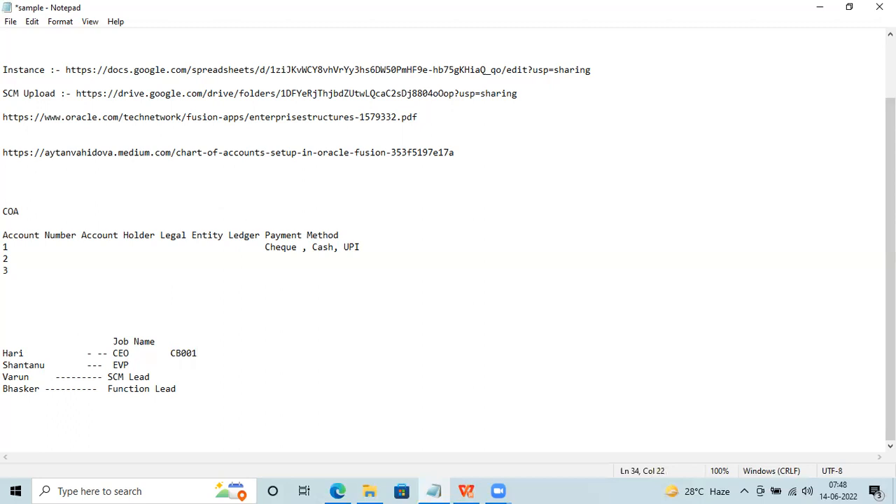
click(23, 354)
key(BackSpace)
key(BackSpace)
key(BackSpace)
key(BackSpace)
text(Akshay)
double_click(177, 355)
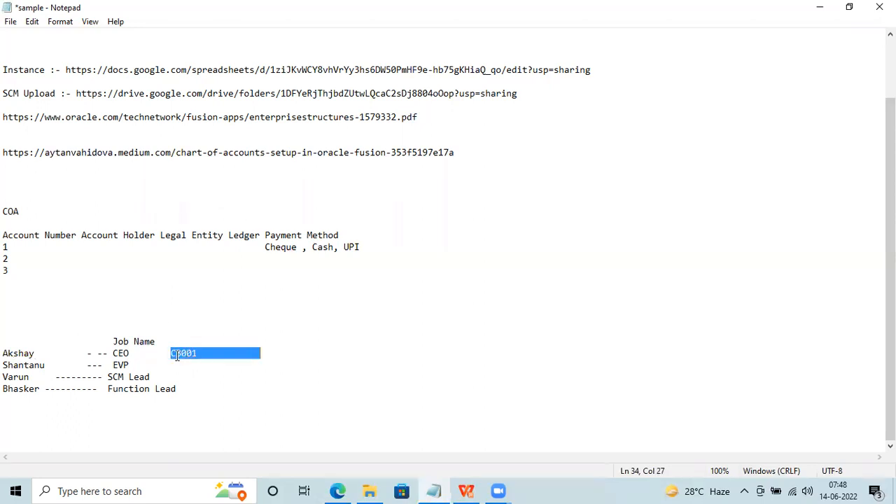
double_click(25, 354)
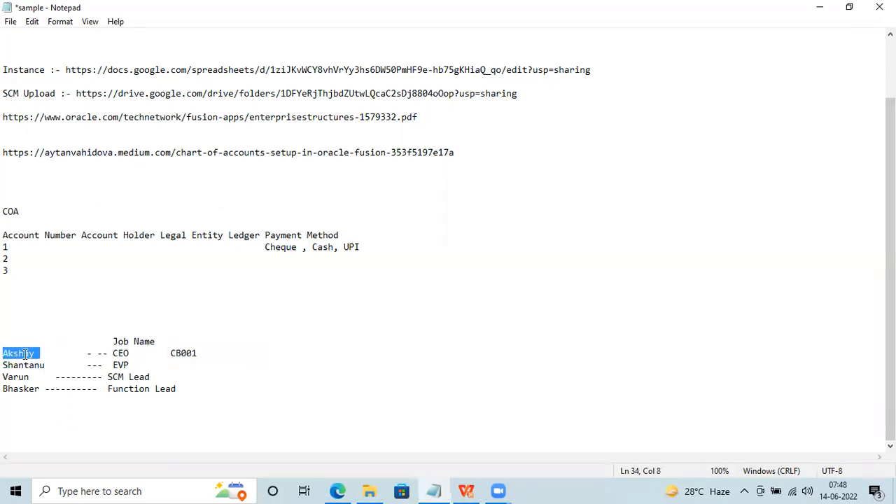
click(178, 364)
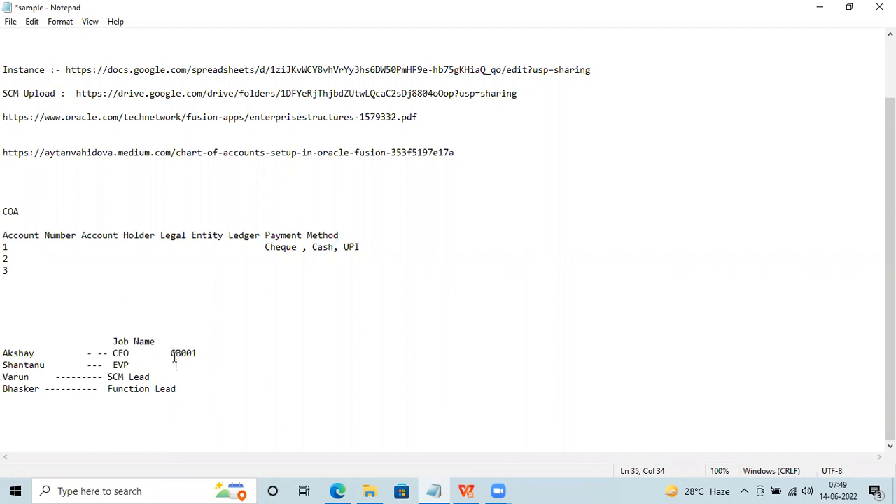
Step: Switch to the Edge browser and sign out of Oracle Fusion, discarding the unsaved Hire an Employee entry
click(348, 489)
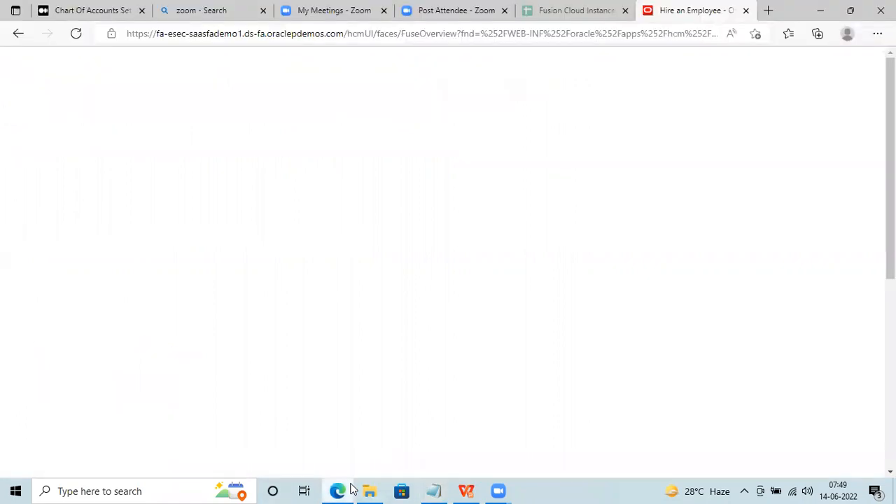
mouse_move(889, 168)
mouse_down()
mouse_move(889, 356)
mouse_move(889, 167)
mouse_up()
click(868, 63)
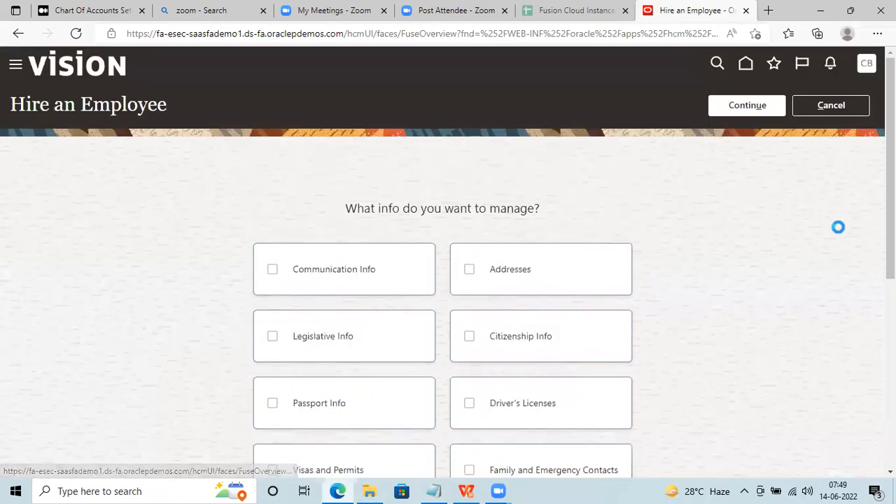
click(832, 98)
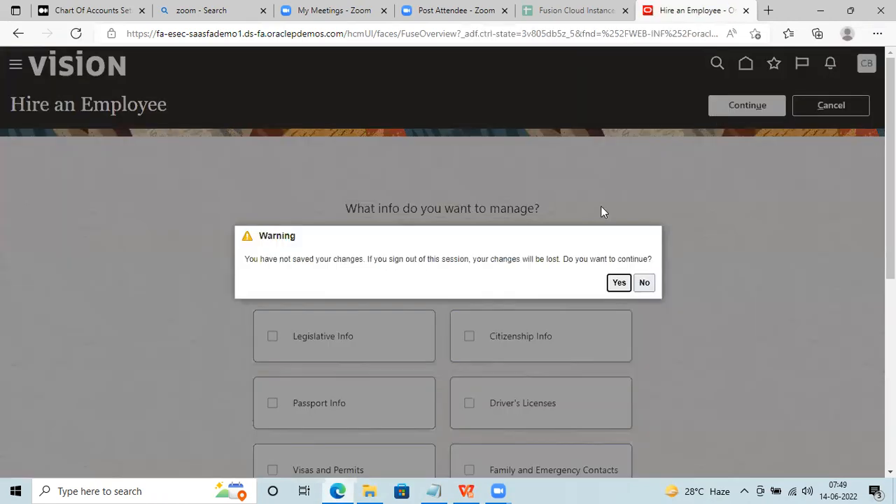
click(619, 282)
click(434, 491)
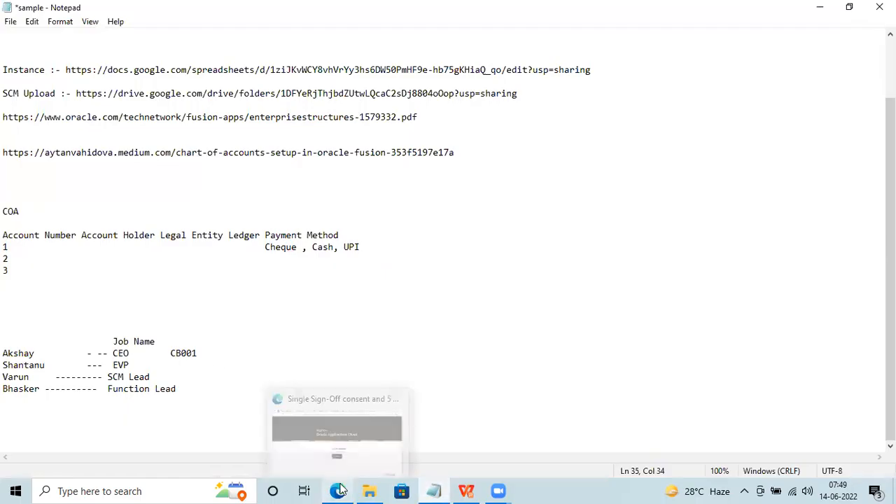
click(336, 441)
click(434, 320)
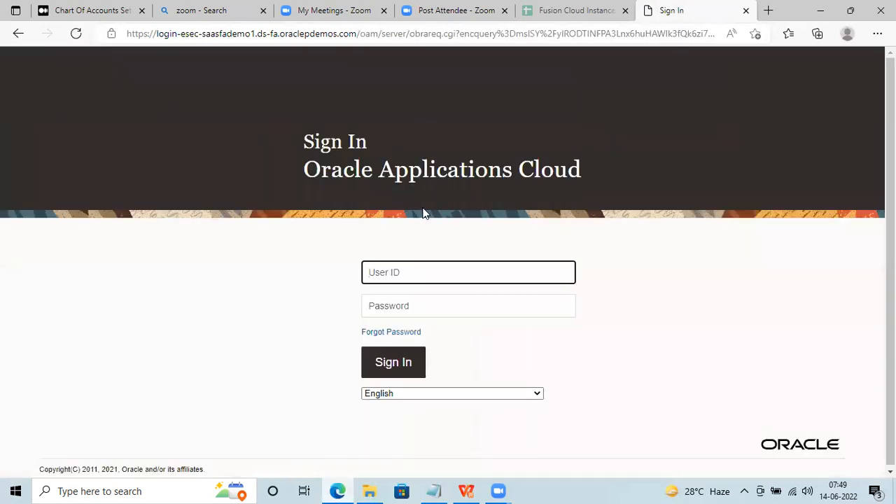
Step: Sign in to Oracle Applications Cloud as SCM_IMPL with the account password from the instance links sheet, without saving the password in the browser
text(SCM_IMPL)
key(Tab)
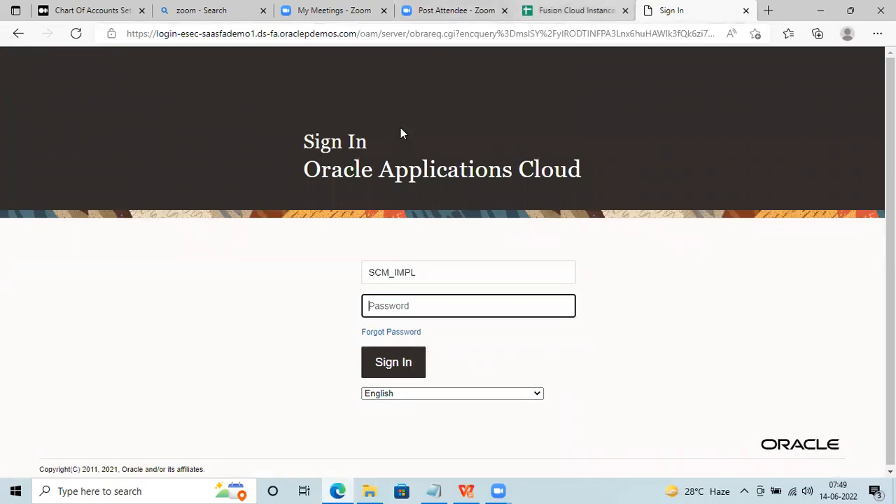
key(ctrl+shift+Tab)
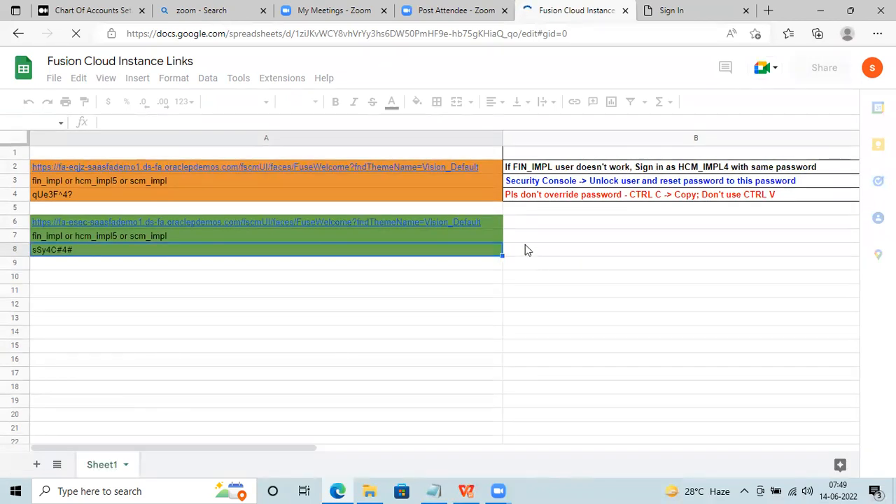
click(525, 246)
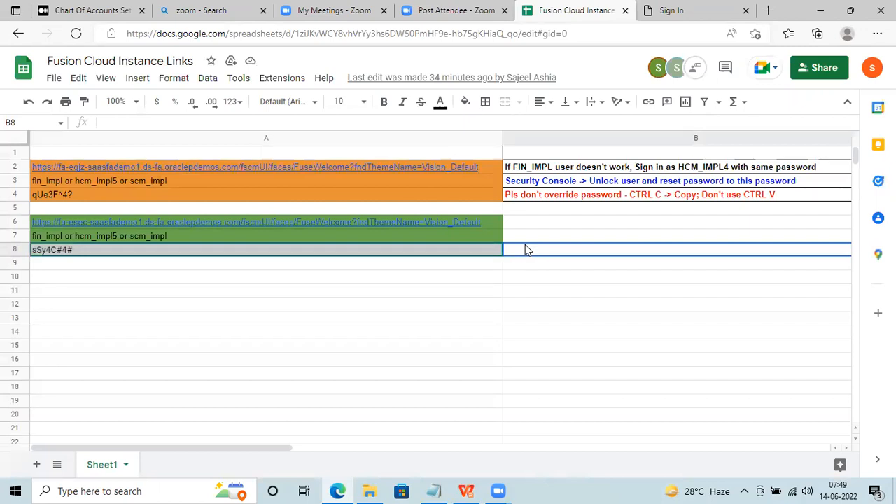
key(Left)
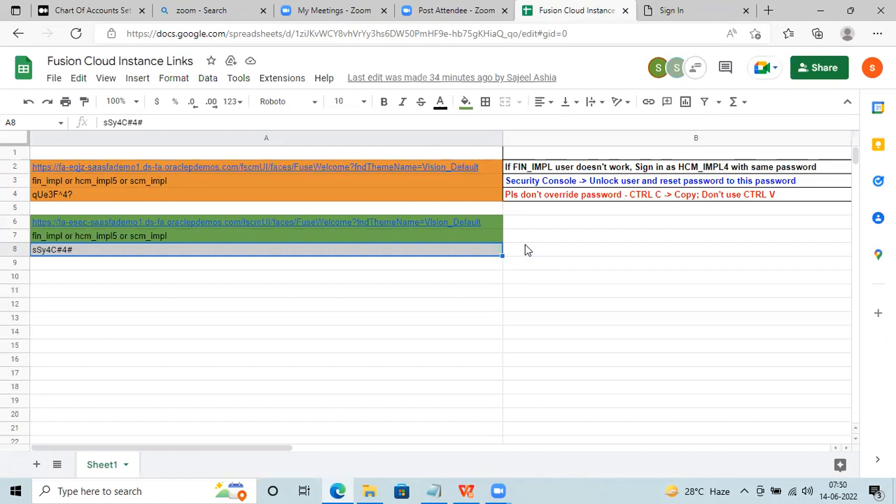
key(ctrl+Tab)
key(ctrl+v)
click(385, 362)
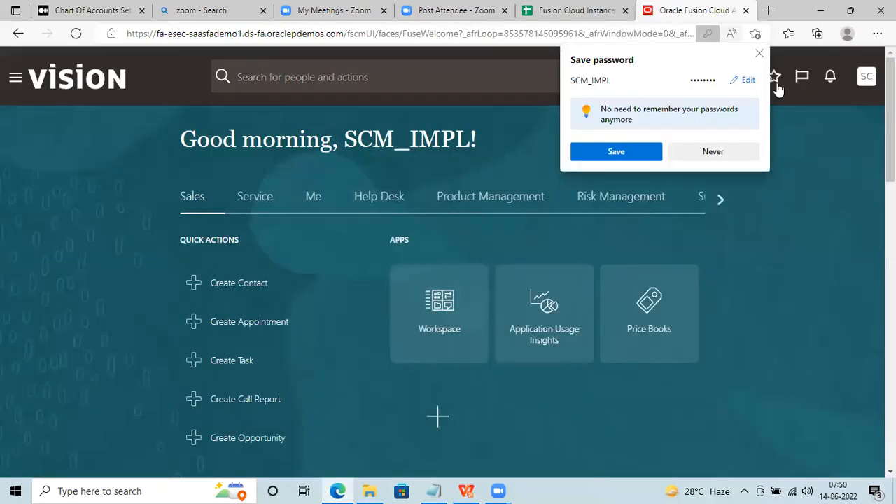
click(758, 53)
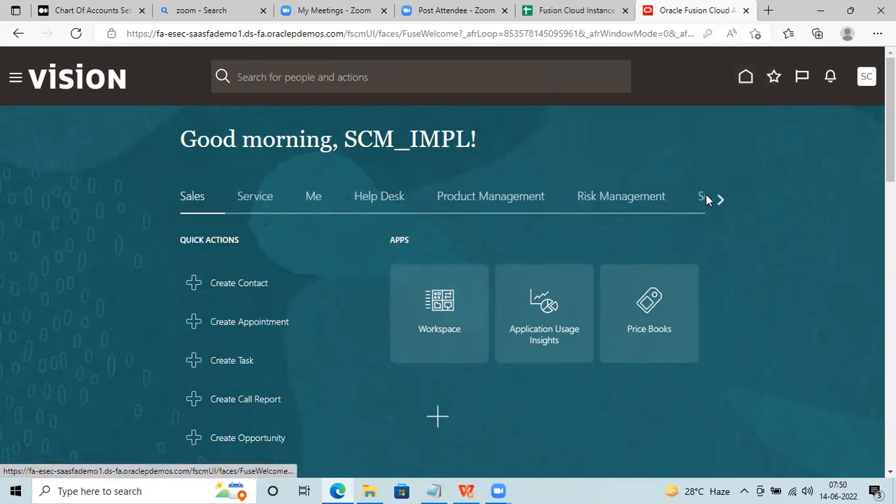
Step: Examine the modules available to SCM_IMPL in the navigator and the Me, Subscription Management and Contract Management home page groups
click(716, 197)
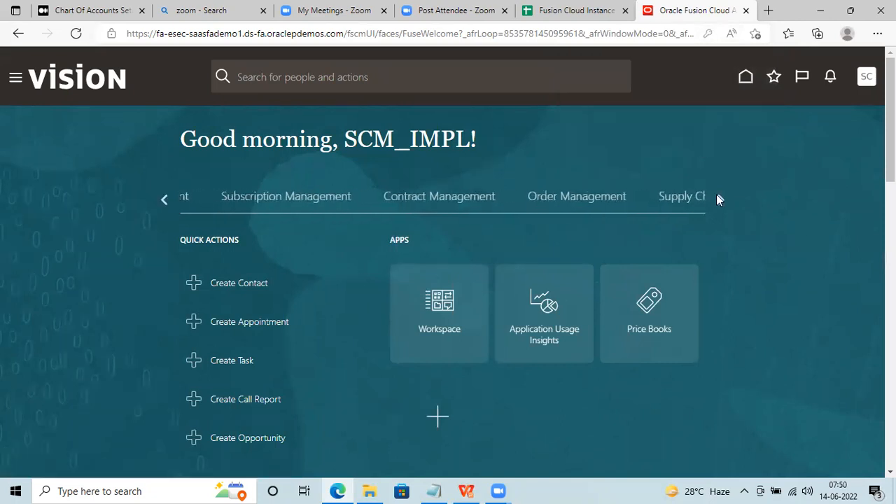
click(15, 81)
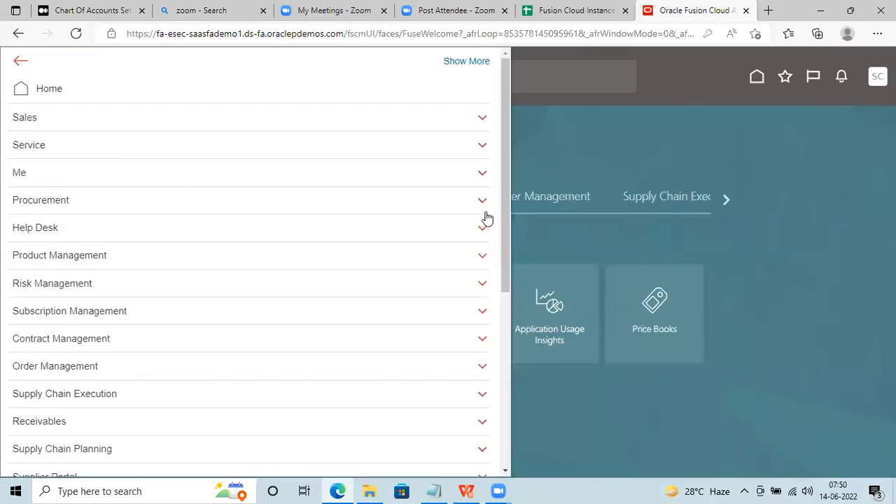
drag(501, 211, 508, 396)
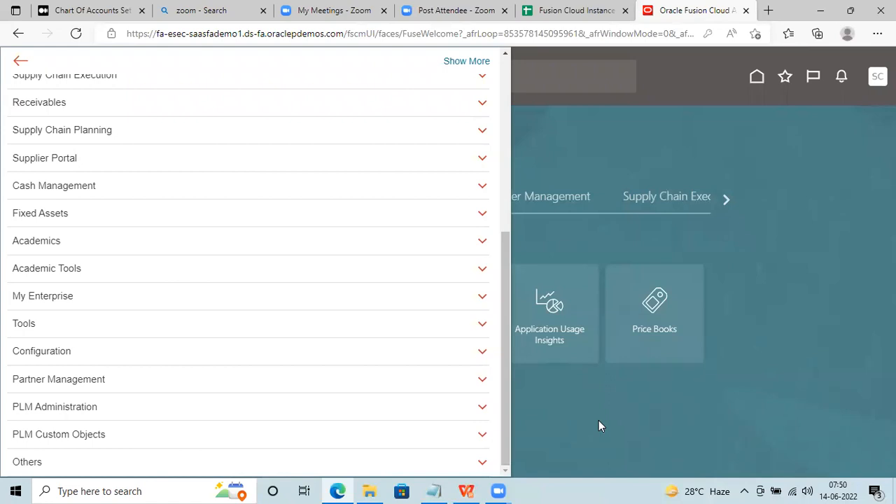
click(599, 425)
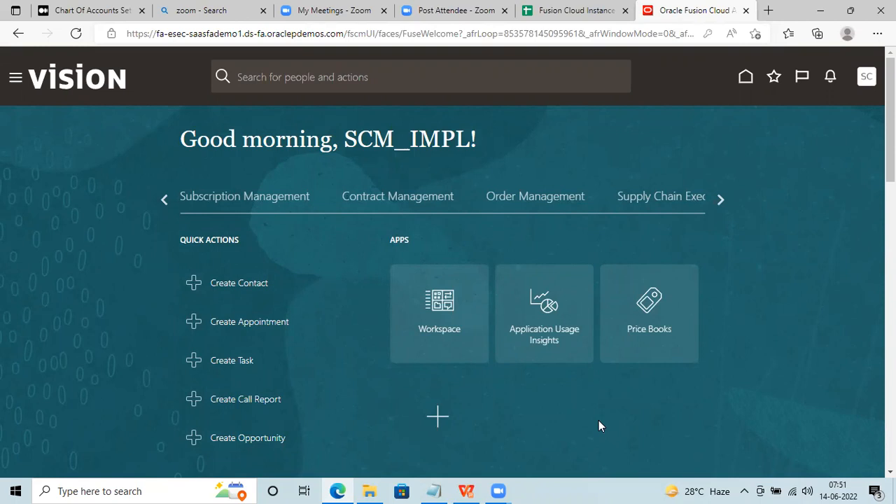
click(165, 201)
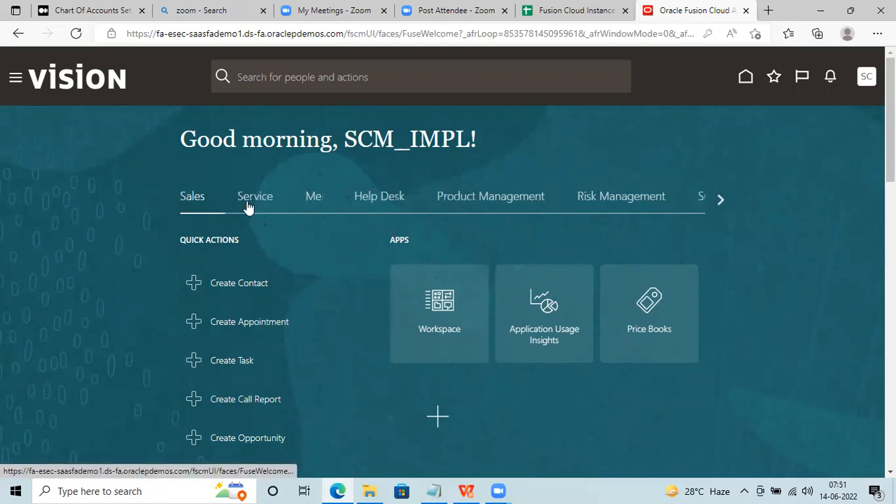
click(314, 202)
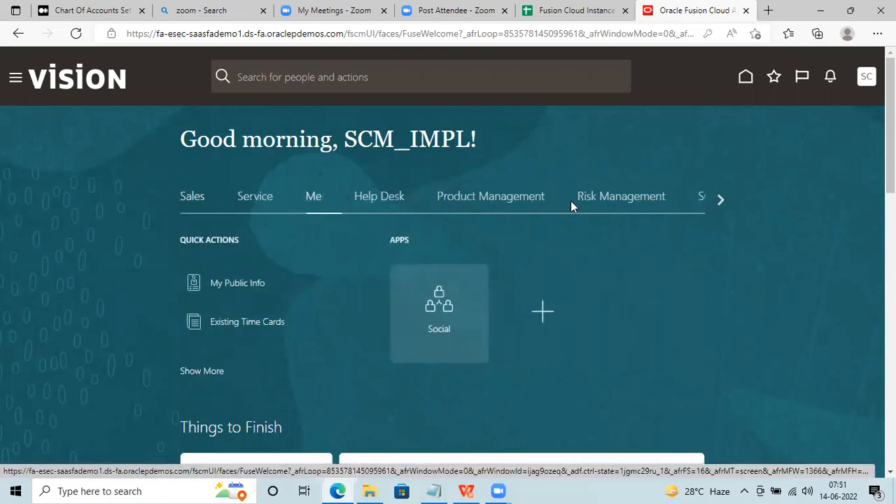
click(717, 195)
click(716, 194)
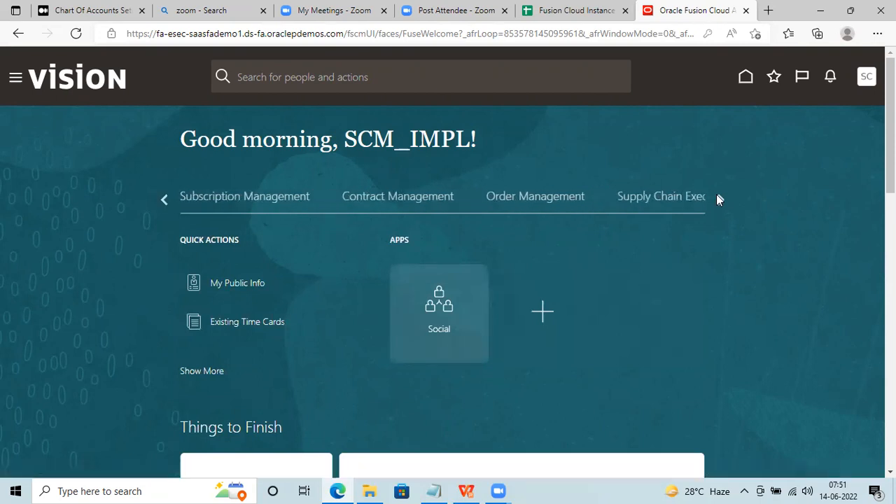
click(278, 196)
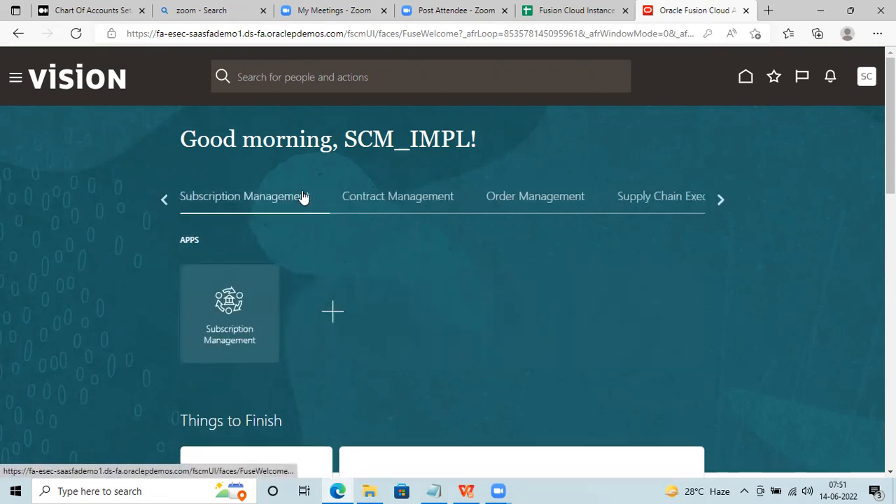
click(414, 198)
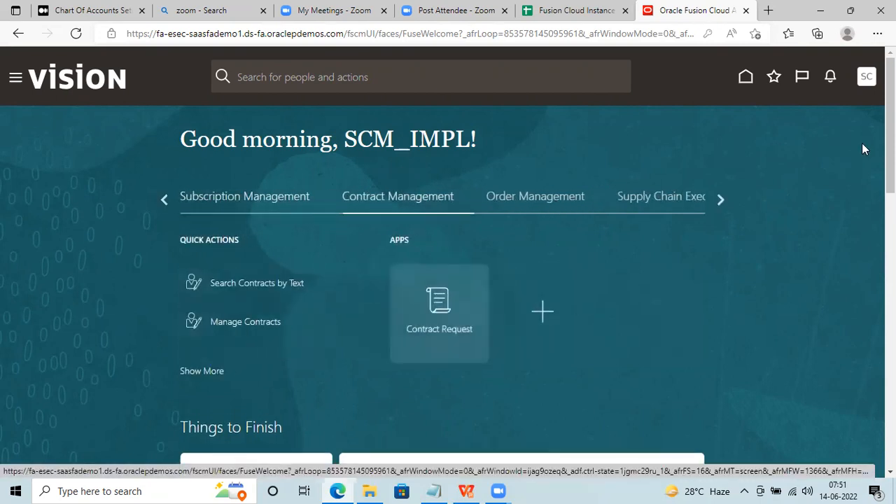
Step: Sign out of the SCM_IMPL session and confirm the single sign-off
click(866, 80)
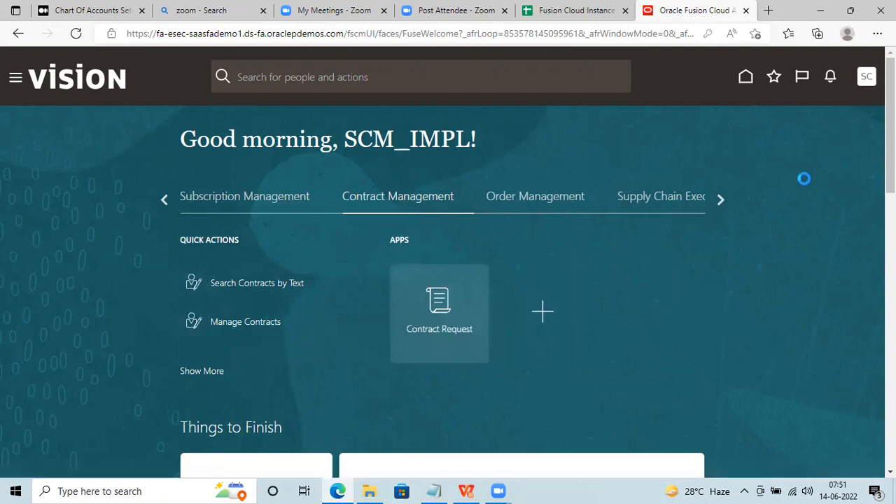
click(839, 109)
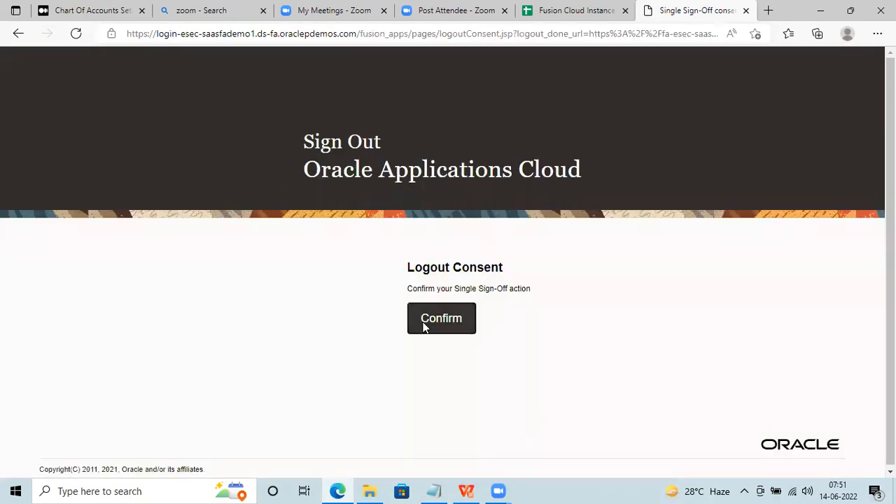
click(424, 324)
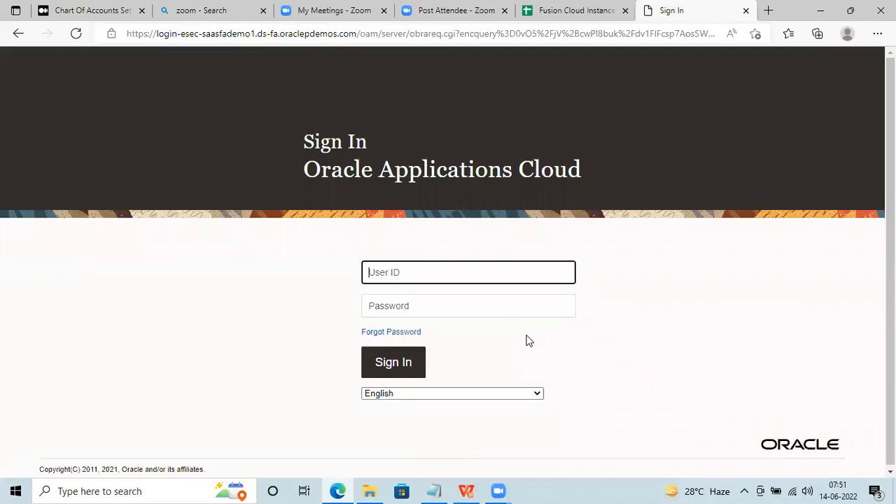
Step: Enter hcm_impl5, copied from the second instance's user list in the Fusion Cloud Instance Links sheet, as the sign-in user ID
text(HCM)
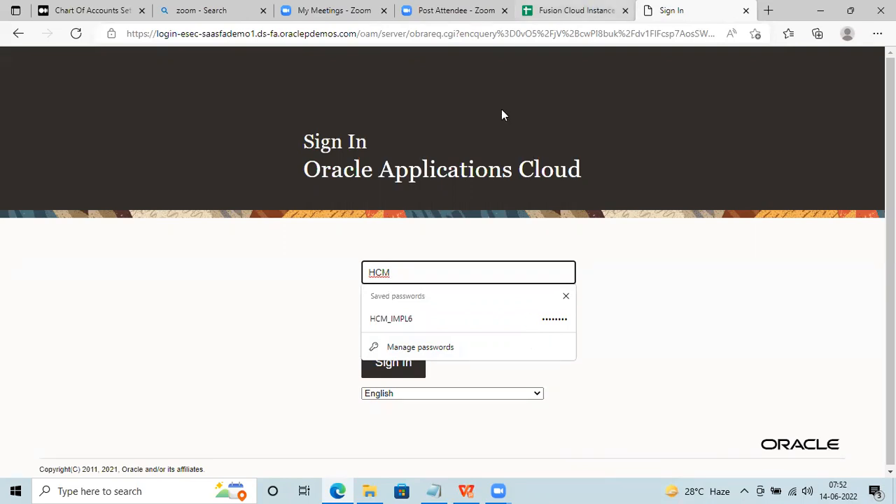
click(574, 11)
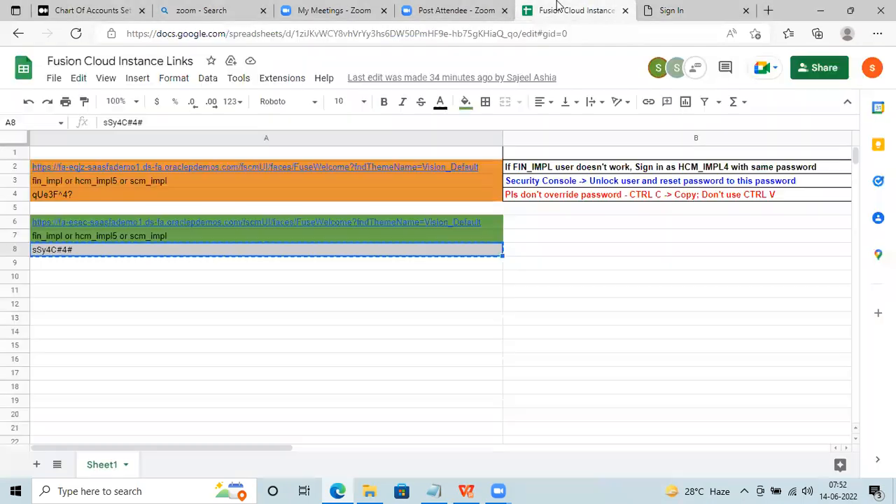
click(114, 239)
double_click(114, 238)
drag(114, 236, 74, 236)
key(ctrl+c)
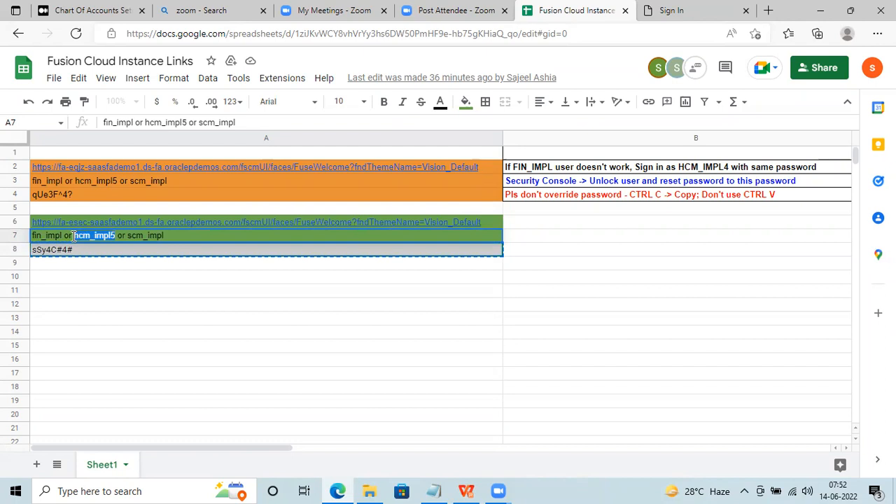
click(671, 11)
key(ctrl+a)
key(ctrl+v)
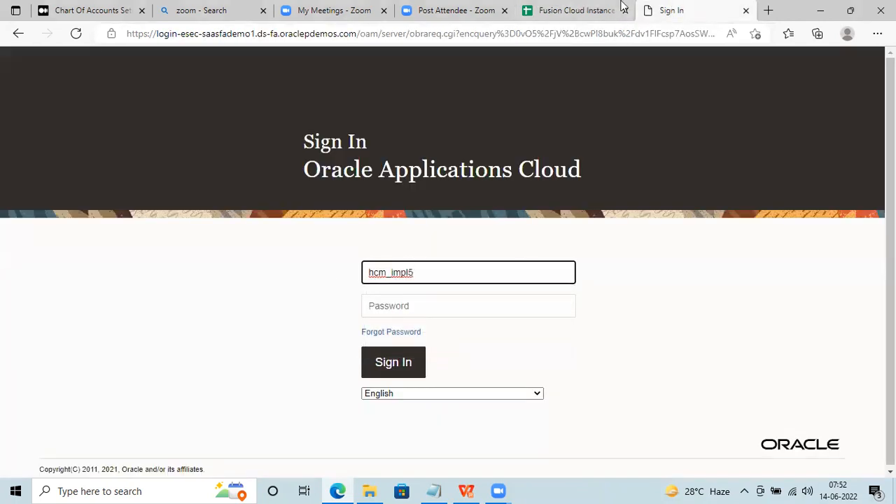
Step: Copy the second instance's account password from the sheet, sign in with it as hcm_impl5, and decline saving the password in the browser
click(609, 9)
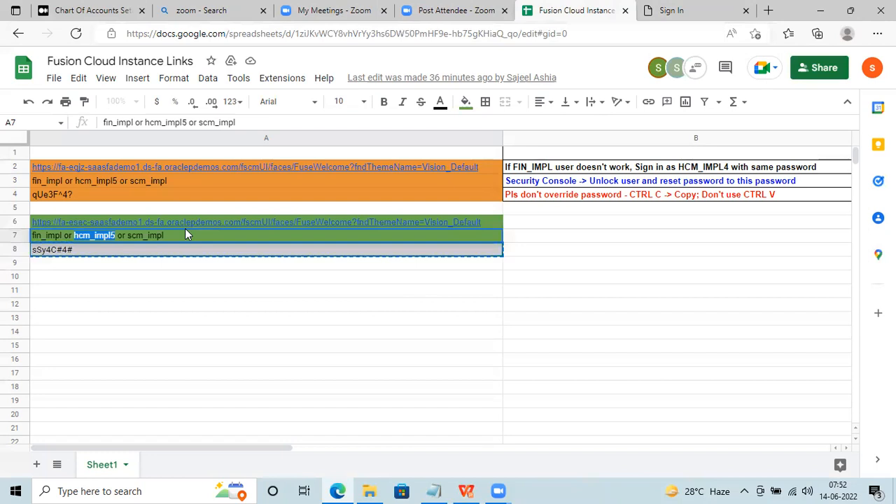
double_click(105, 256)
drag(105, 253, 10, 258)
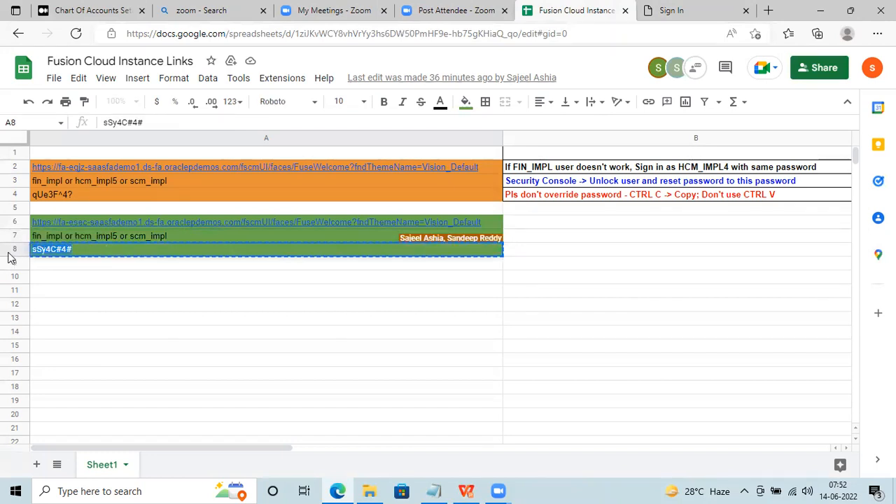
click(703, 7)
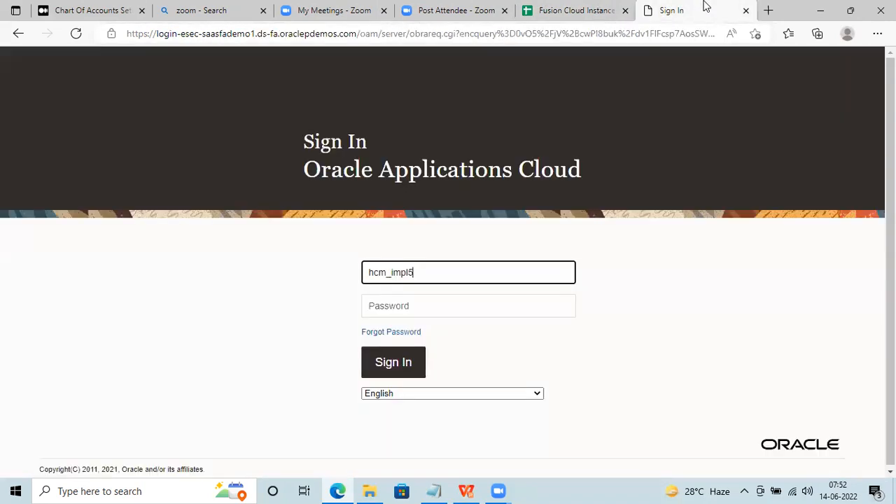
click(419, 308)
key(ctrl+v)
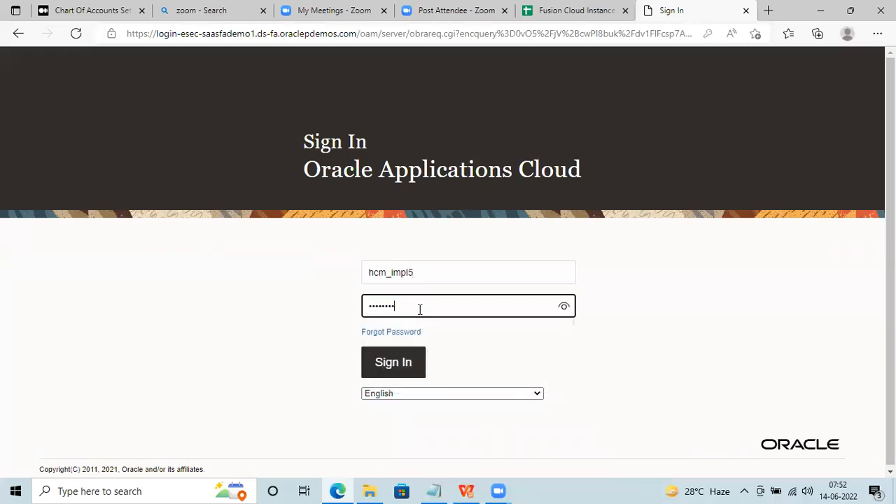
click(401, 360)
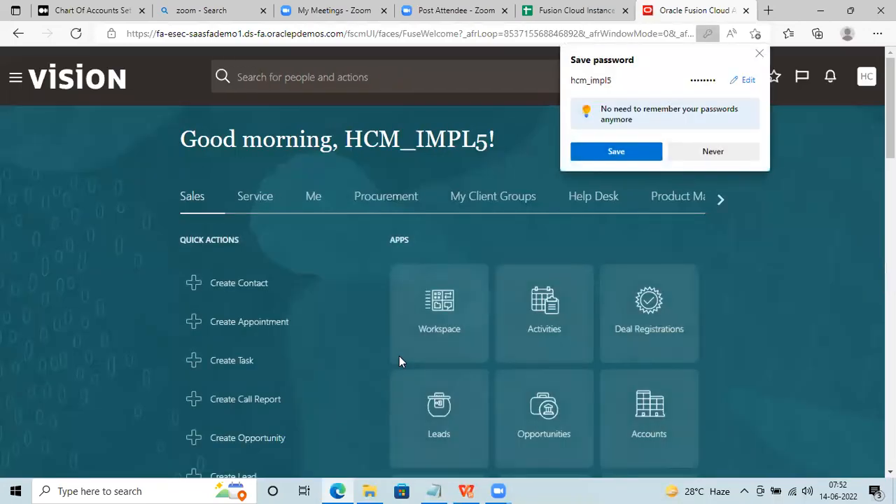
click(759, 54)
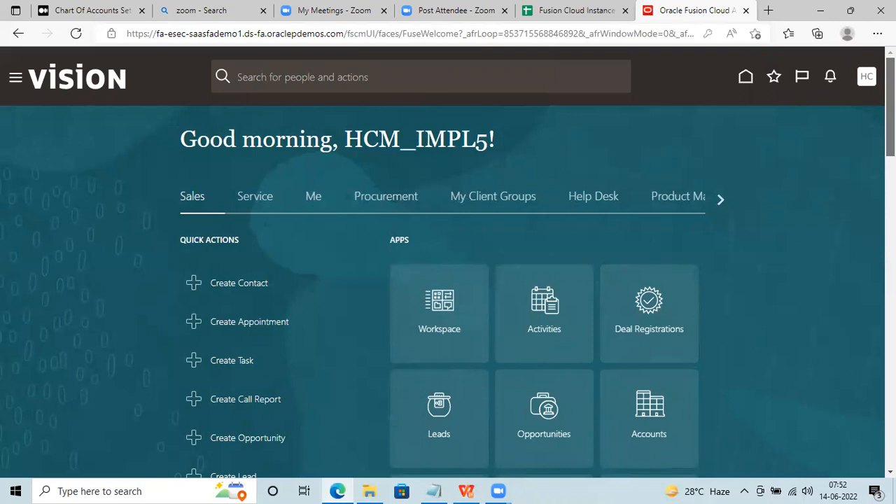
Step: Examine the Sales quick actions and apps available to HCM_IMPL5 on the home page
scroll(448, 262, down, 1)
scroll(448, 261, down, 3)
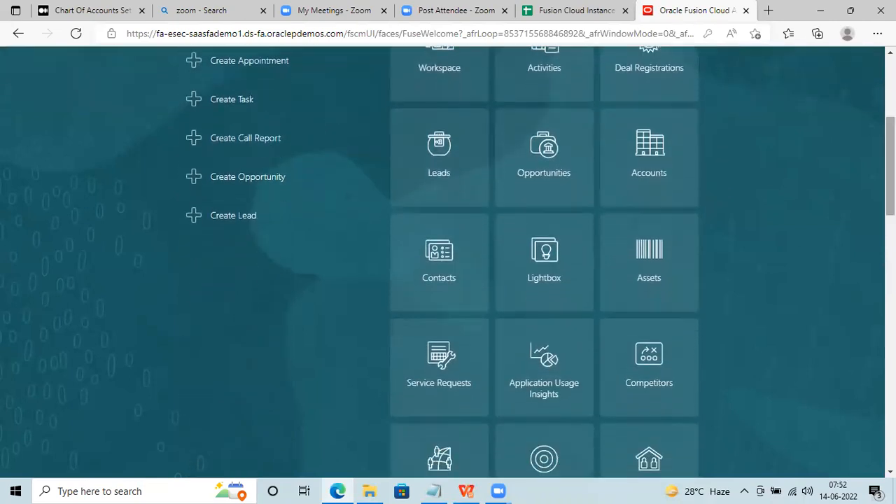
scroll(447, 261, down, 3)
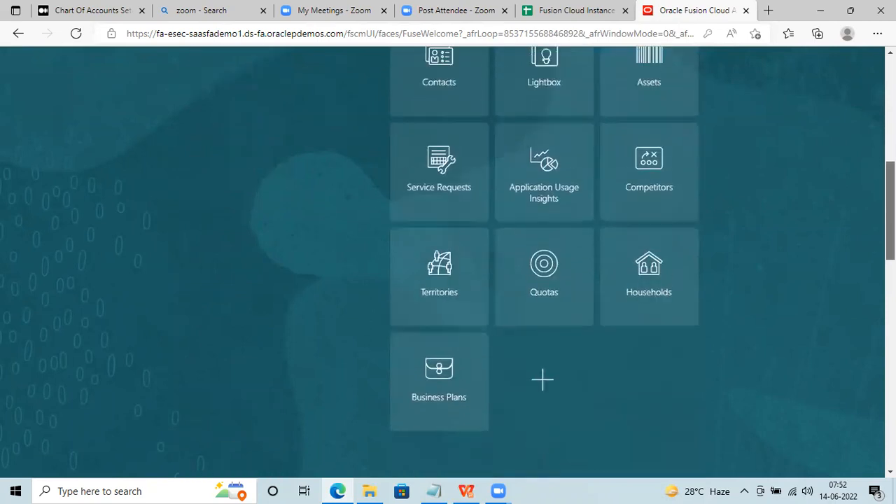
scroll(448, 262, up, 3)
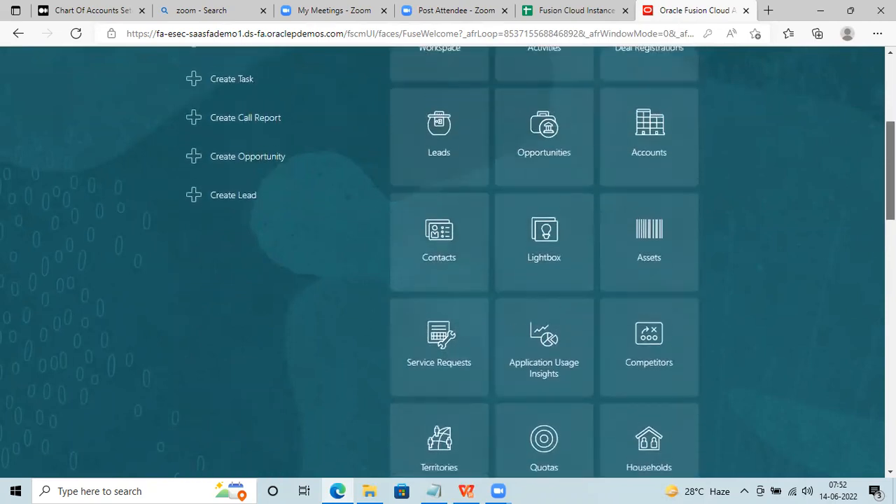
scroll(448, 262, up, 2)
scroll(448, 261, up, 3)
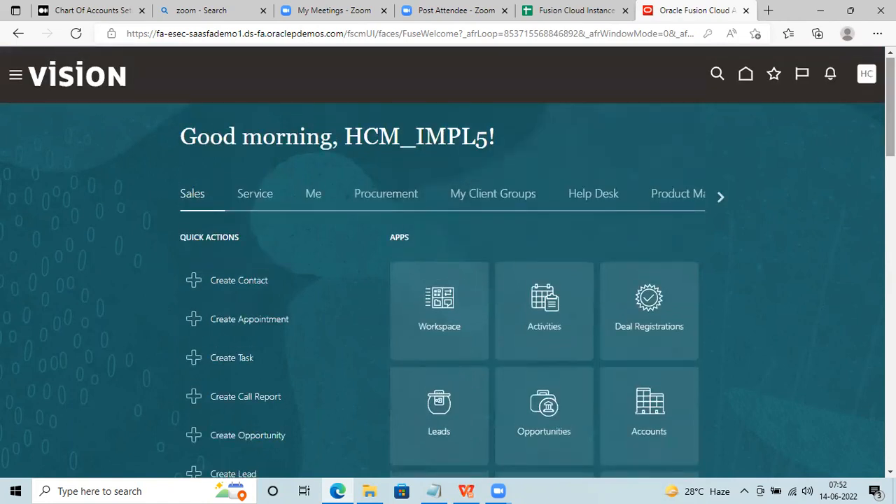
Step: Open the New Person Dashboard from the My Client Groups apps and review the pending workers list
click(474, 202)
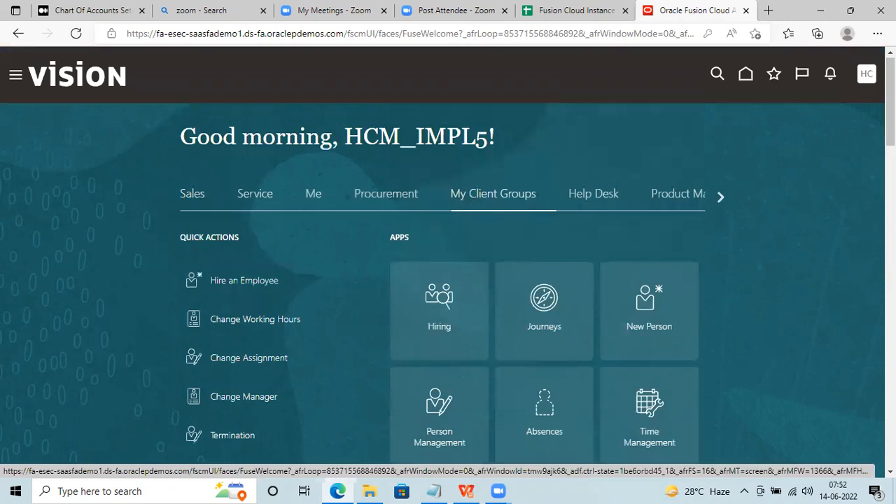
scroll(447, 280, down, 1)
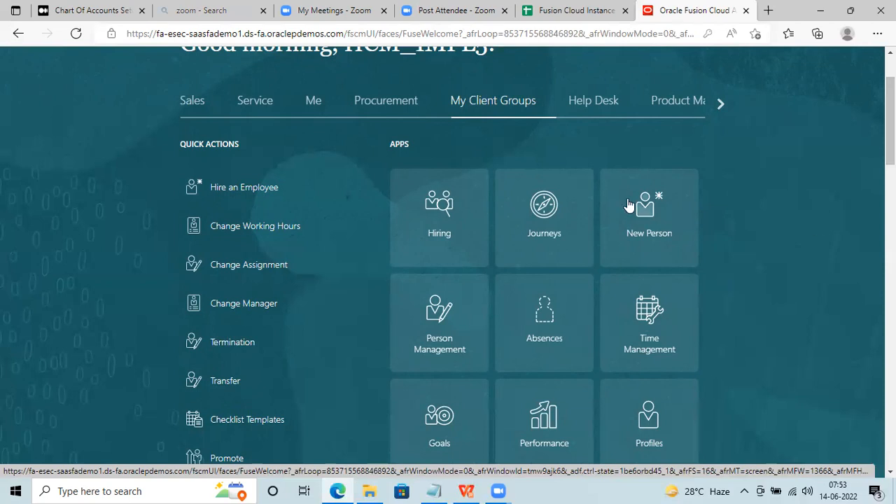
click(674, 211)
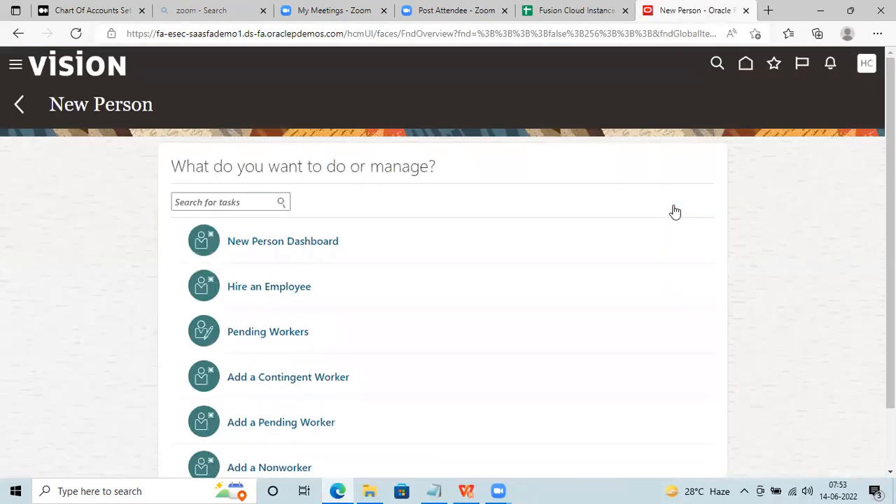
click(255, 241)
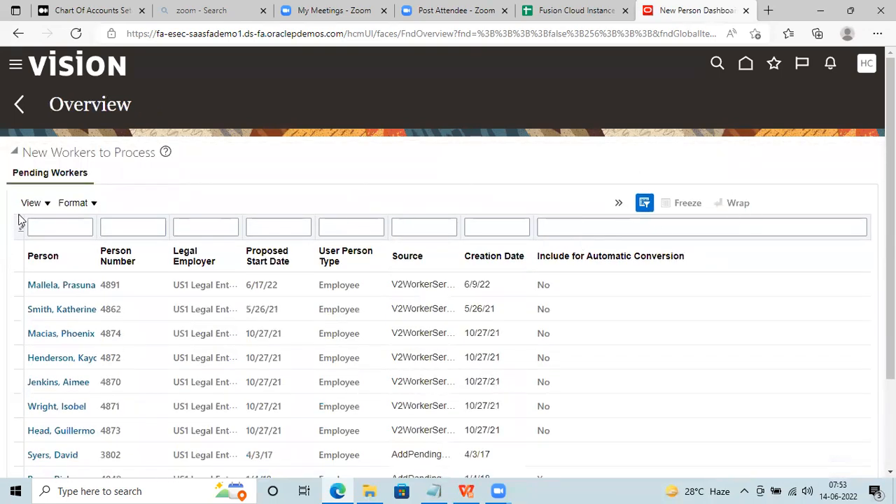
scroll(890, 210, down, 1)
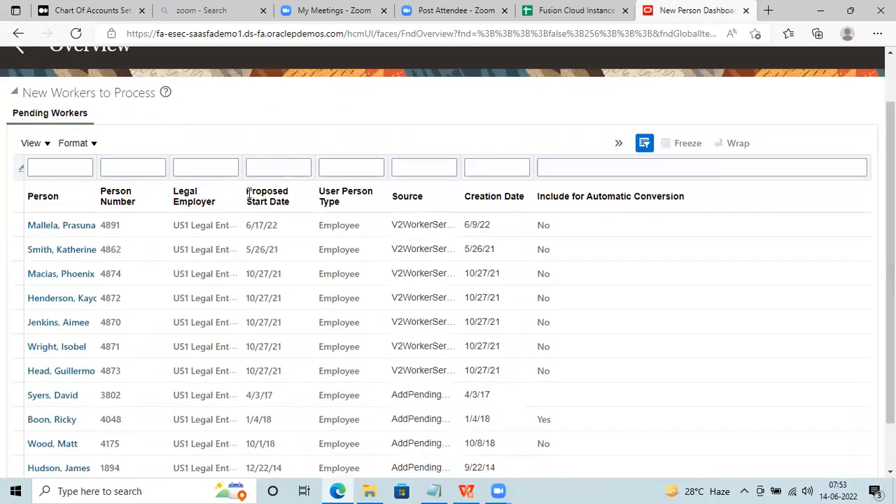
Step: Open the first pending worker in the list and review the basic details, personal details and national identifiers on the Identification page
click(44, 225)
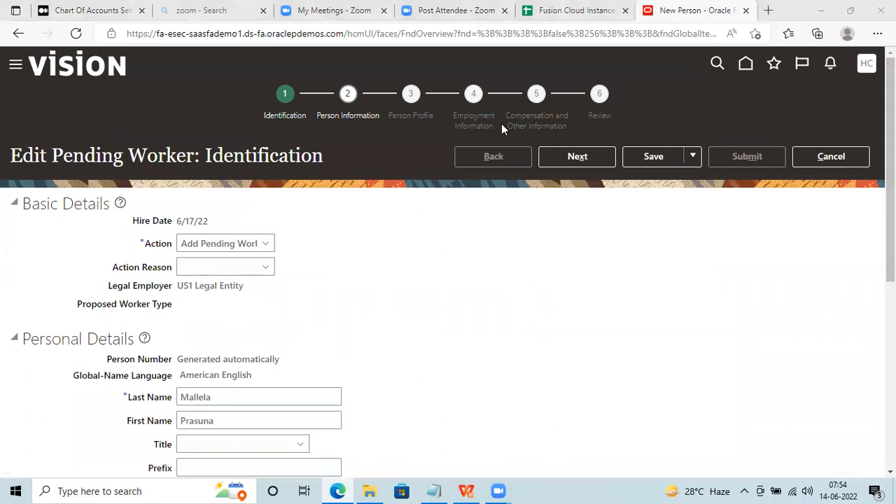
scroll(501, 128, down, 1)
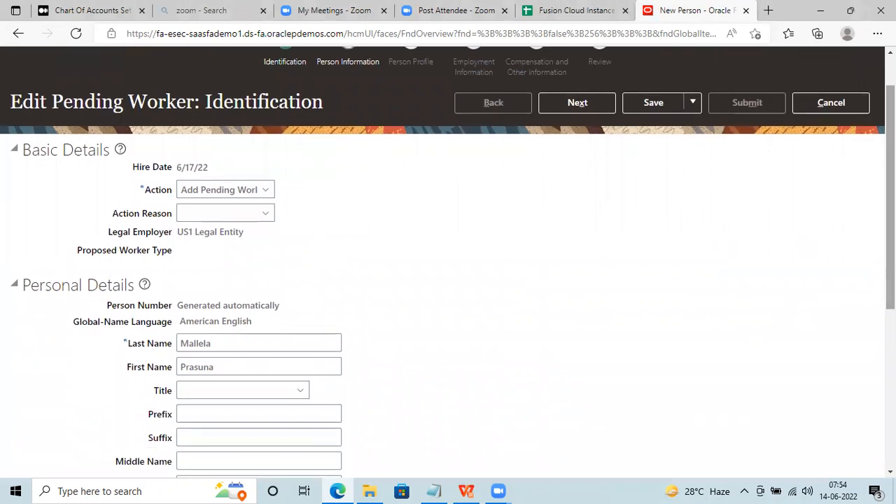
scroll(501, 128, down, 4)
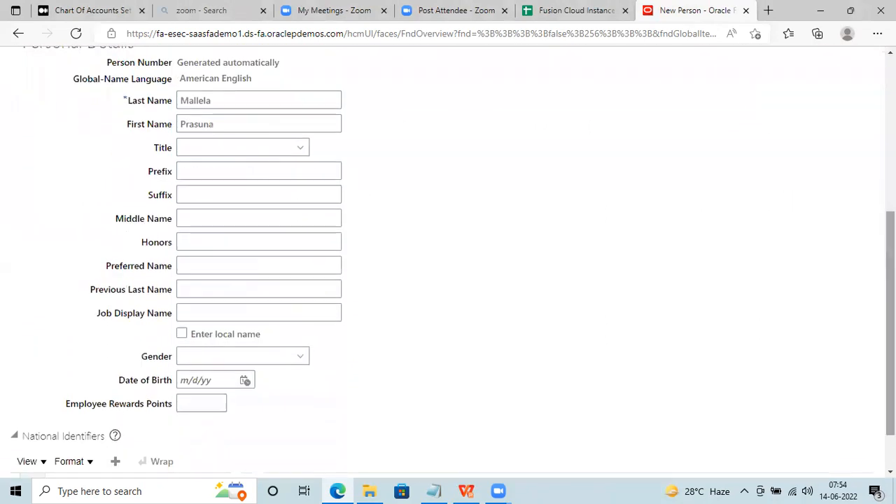
scroll(448, 259, down, 1)
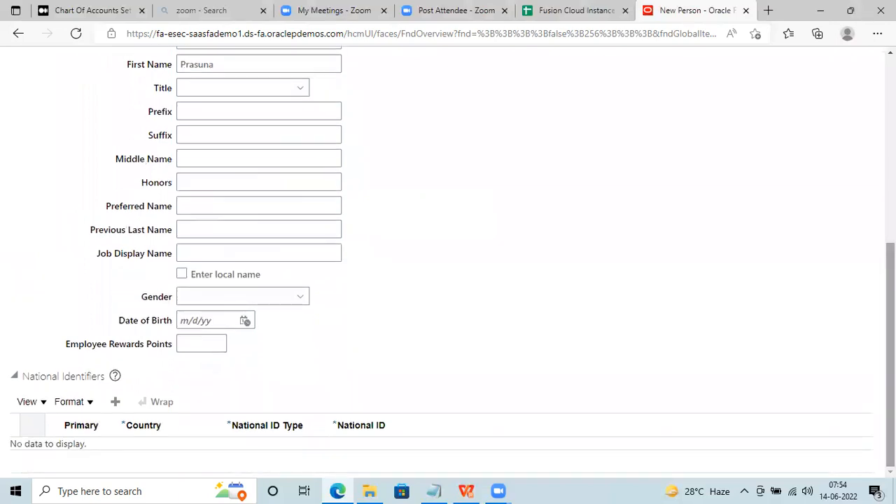
scroll(814, 63, up, 5)
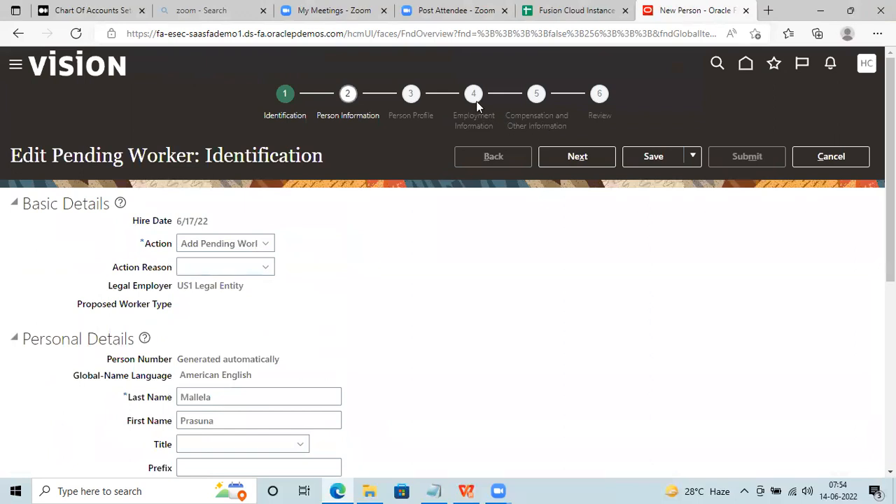
Step: View the pending worker's Person Information page and return to the home page without saving changes
click(347, 95)
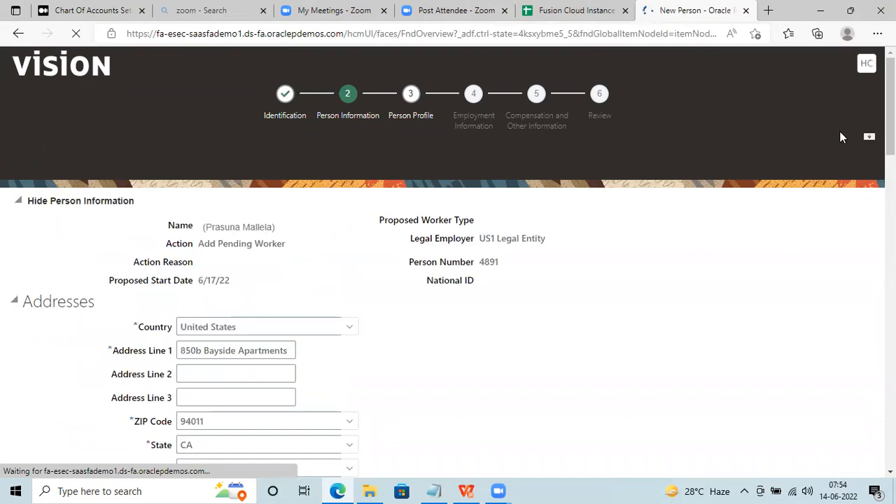
click(46, 64)
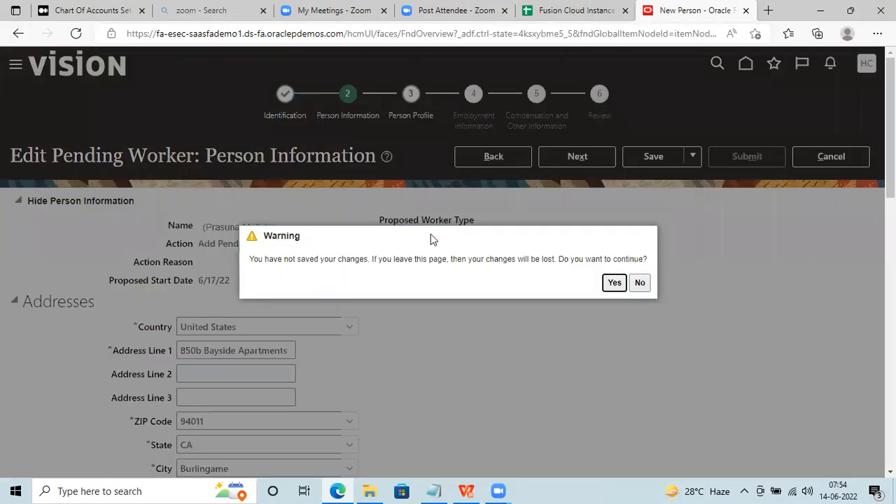
click(615, 283)
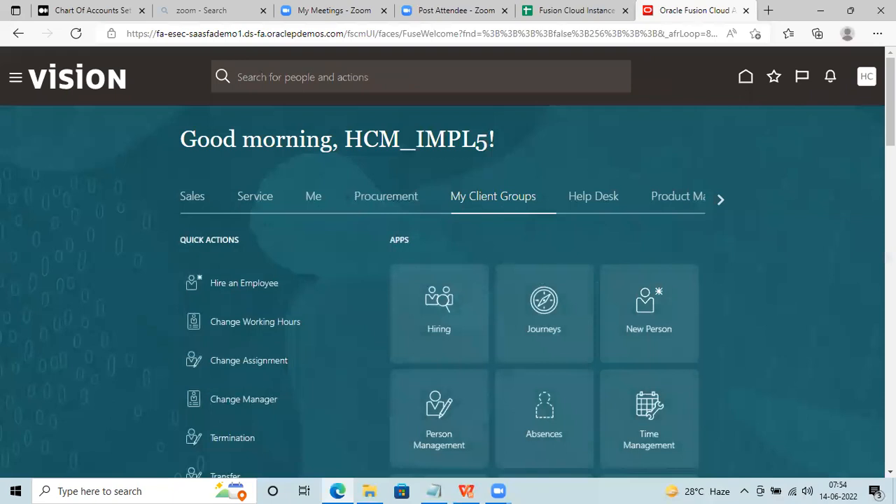
Step: Examine the full set of My Client Groups quick actions and apps on the home page
scroll(448, 280, down, 3)
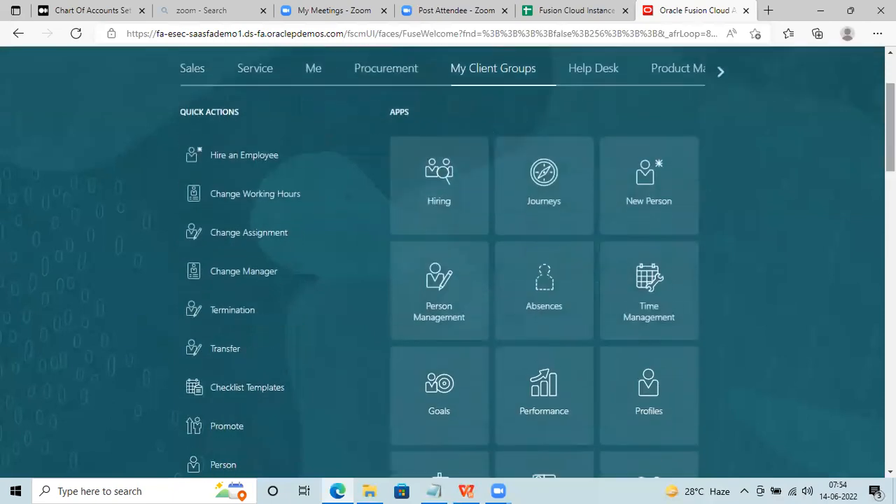
scroll(448, 280, down, 2)
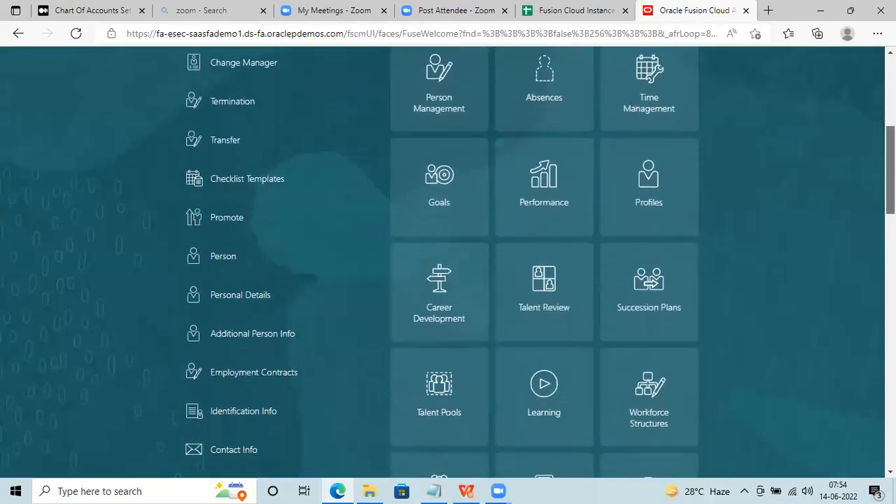
scroll(448, 280, down, 2)
scroll(448, 280, down, 3)
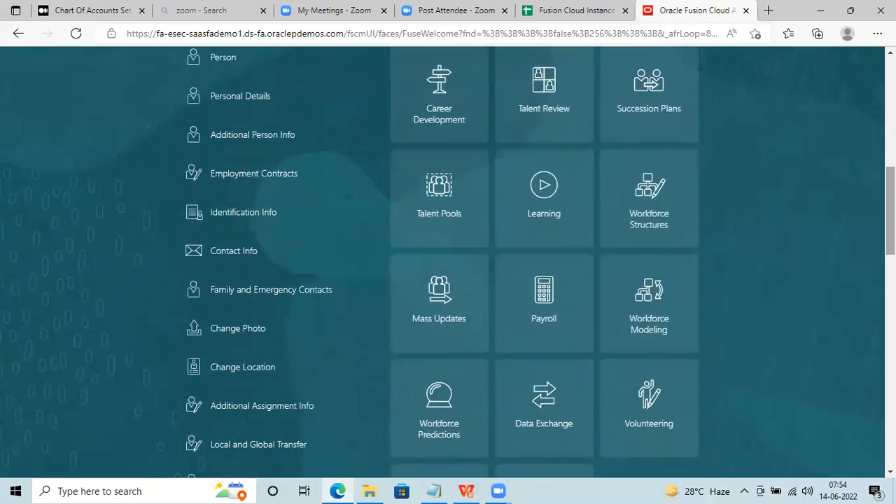
scroll(448, 279, down, 2)
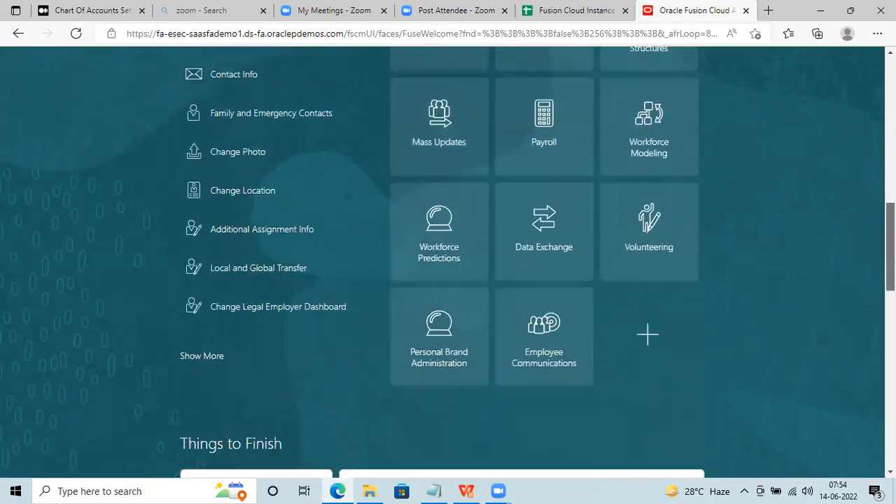
scroll(447, 280, down, 1)
scroll(447, 280, up, 3)
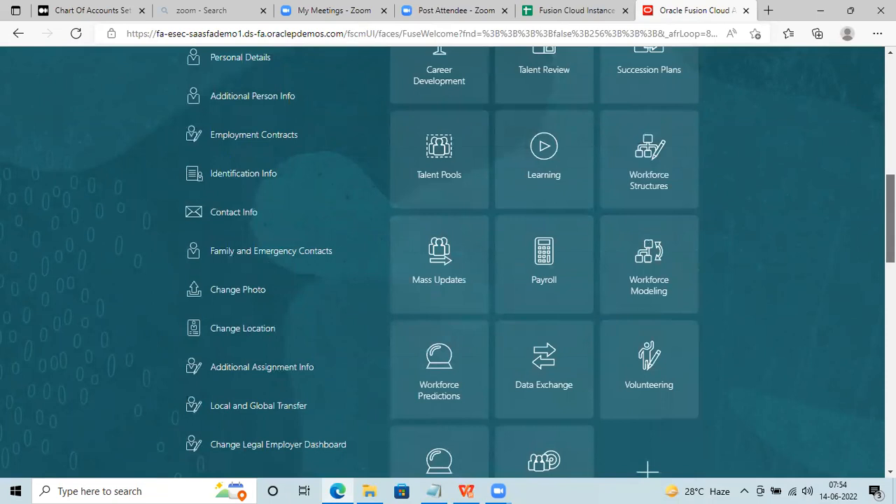
scroll(448, 280, up, 1)
scroll(448, 280, up, 3)
scroll(448, 280, up, 2)
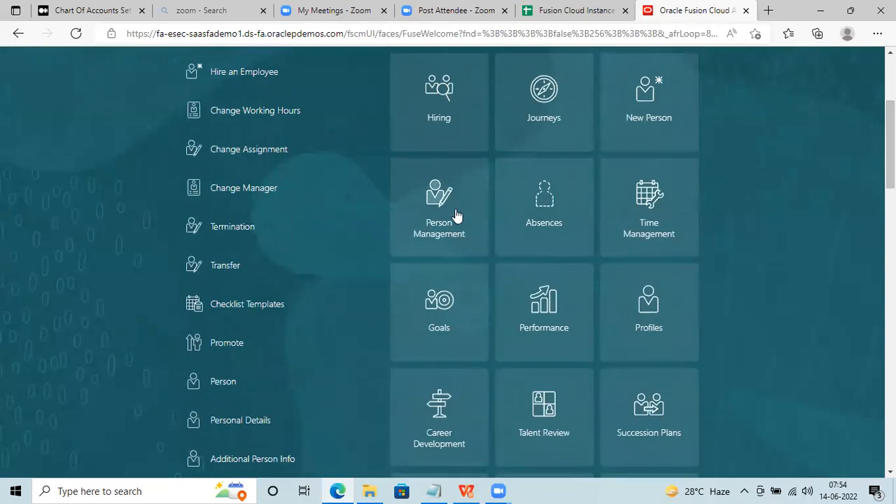
Step: Search Person Management for an employee by first name and open the matching person's employment record
click(455, 214)
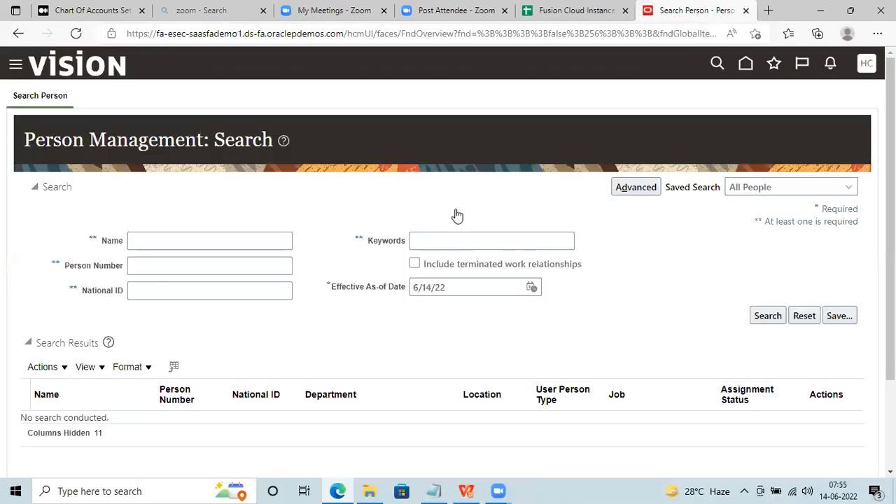
scroll(266, 149, down, 1)
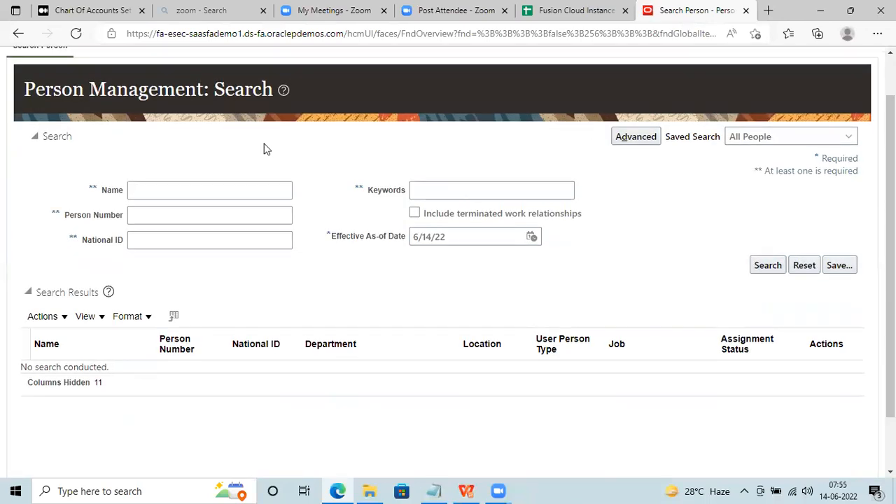
click(189, 191)
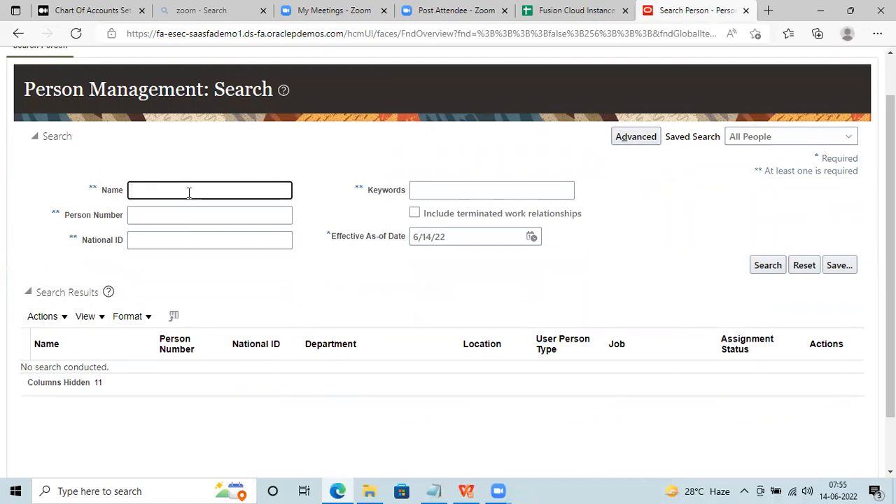
text(Aakash)
click(765, 265)
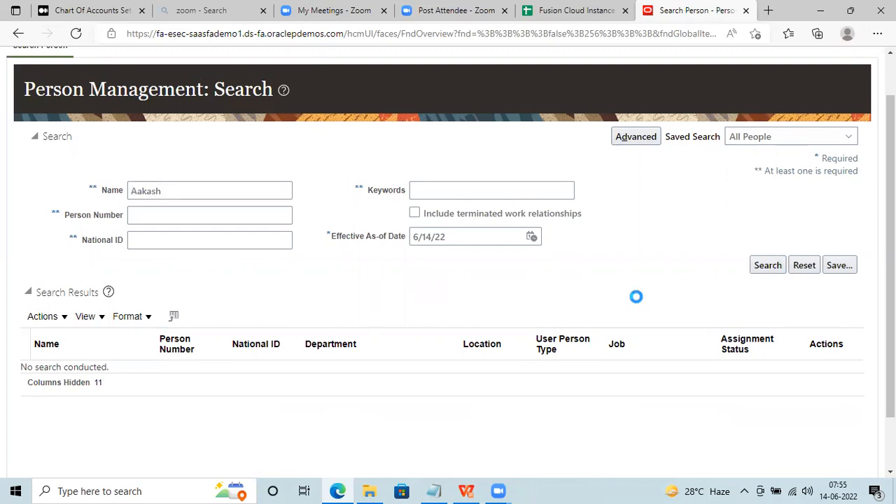
mouse_move(890, 266)
mouse_down()
mouse_move(890, 315)
mouse_move(890, 283)
mouse_up()
click(76, 351)
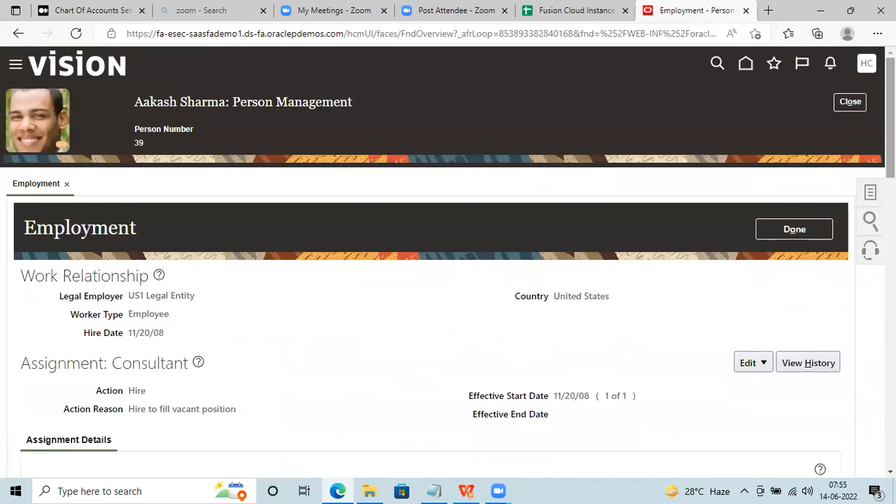
Step: Examine the employee's work relationship, assignment and job details on the Employment page
scroll(448, 262, down, 3)
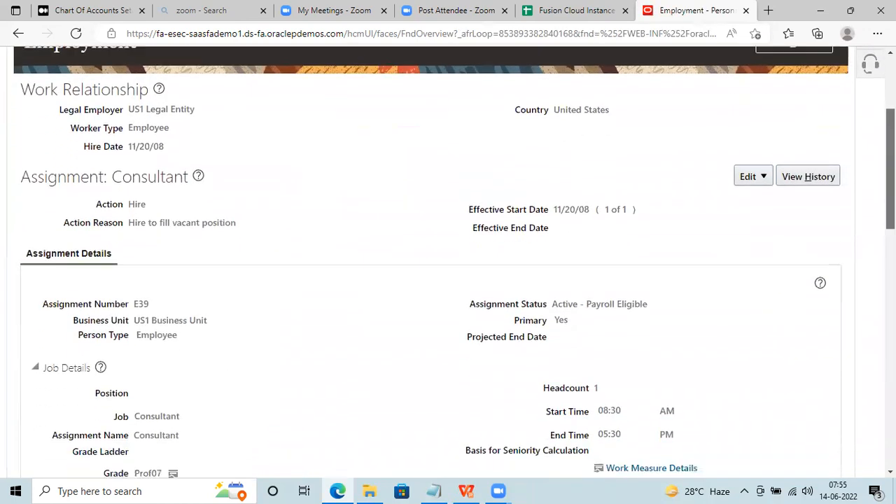
scroll(448, 261, up, 1)
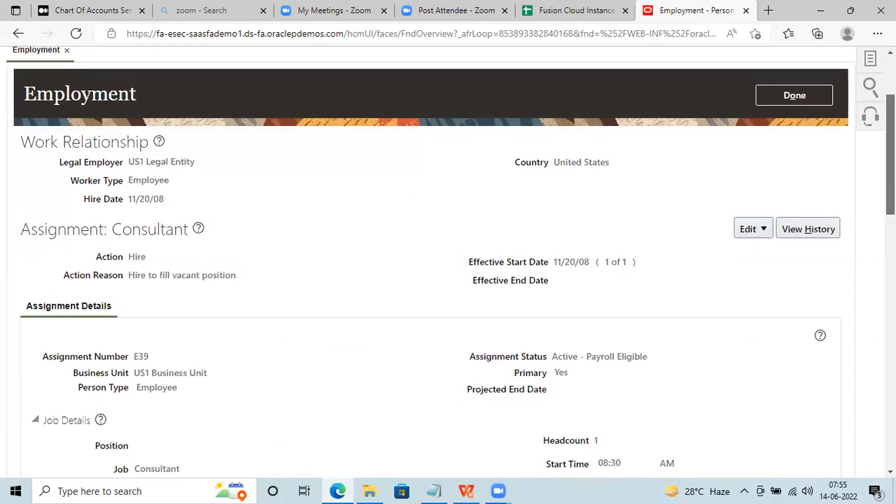
scroll(447, 262, up, 1)
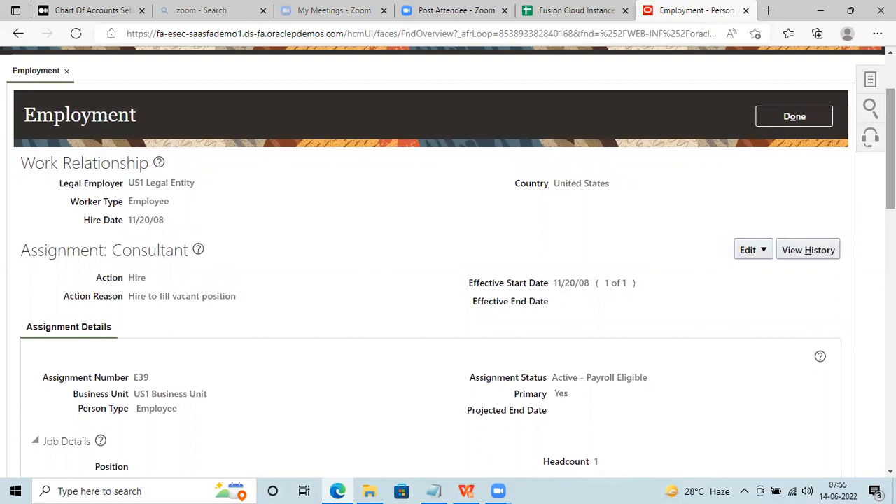
scroll(448, 262, down, 1)
scroll(448, 262, up, 2)
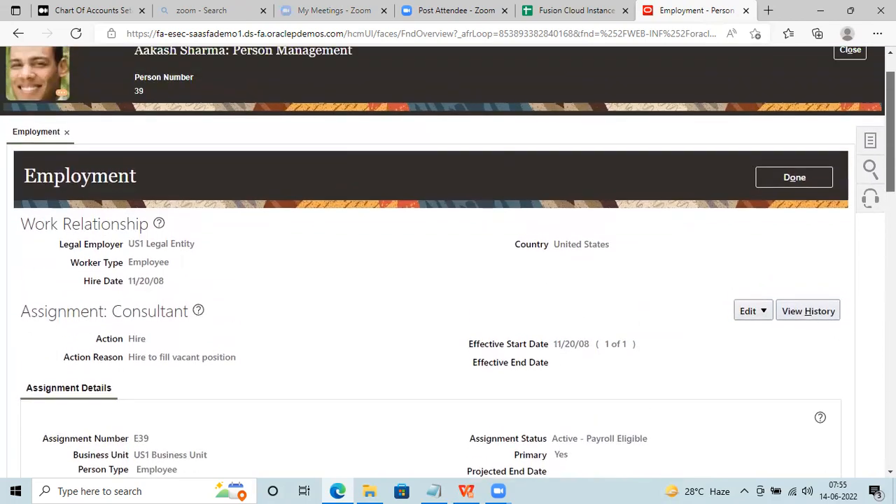
scroll(448, 262, up, 1)
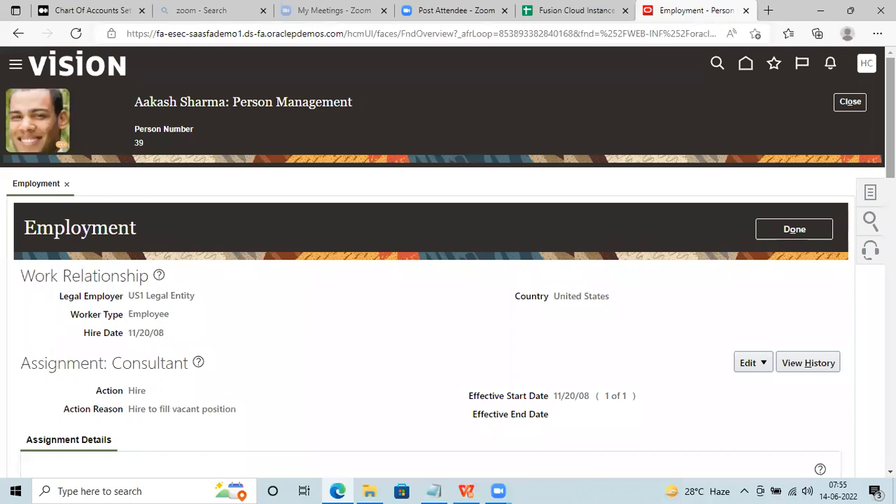
scroll(447, 262, down, 2)
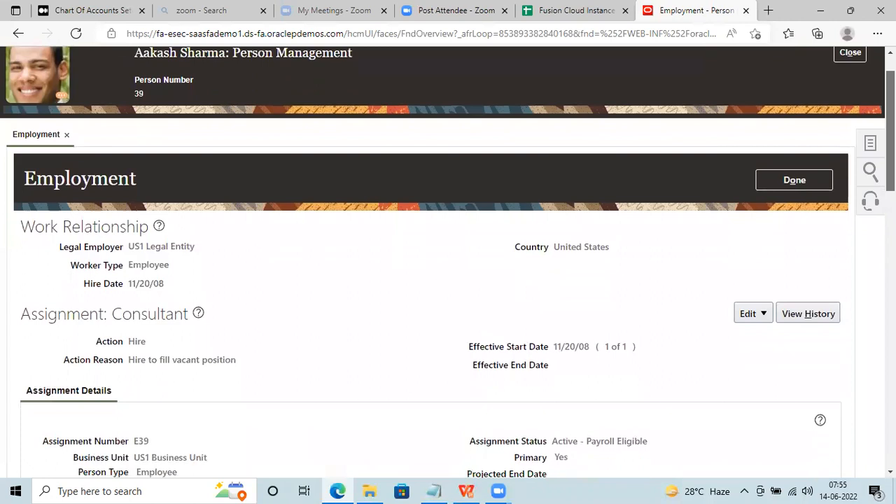
scroll(448, 262, down, 4)
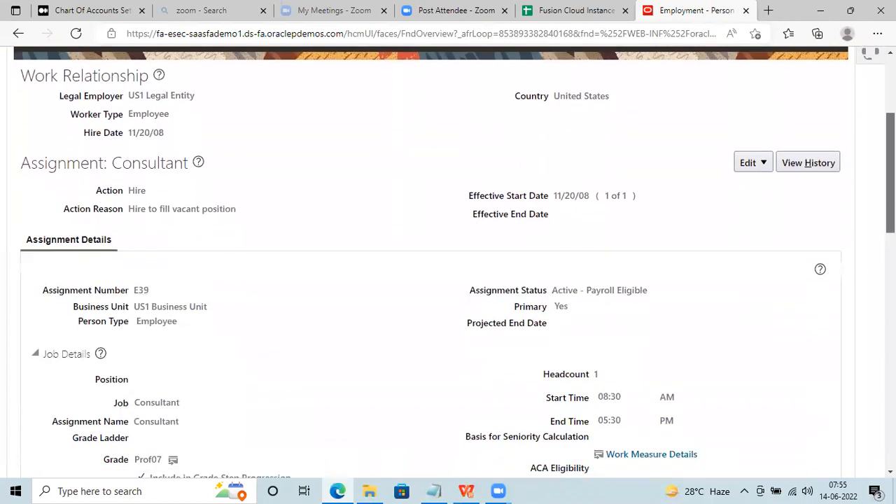
Step: Review the remaining job details, working hours and manager details of the employee's Consultant assignment
scroll(448, 261, down, 2)
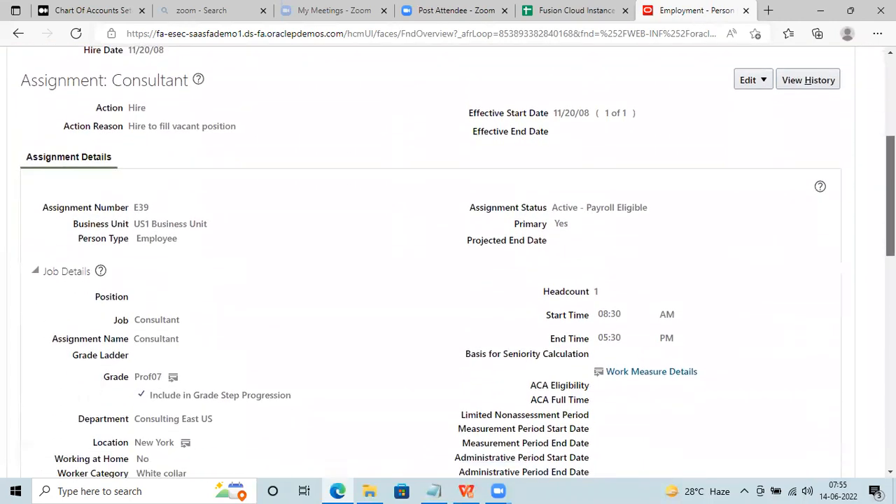
scroll(447, 262, down, 2)
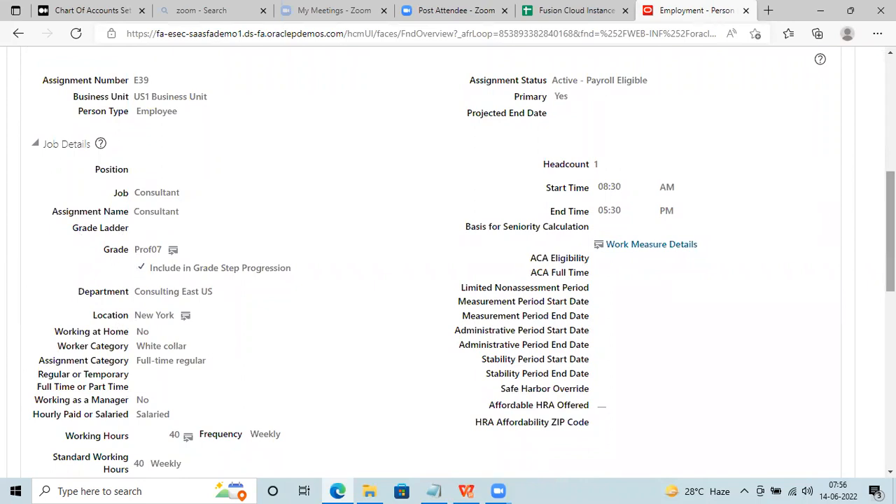
scroll(448, 259, down, 2)
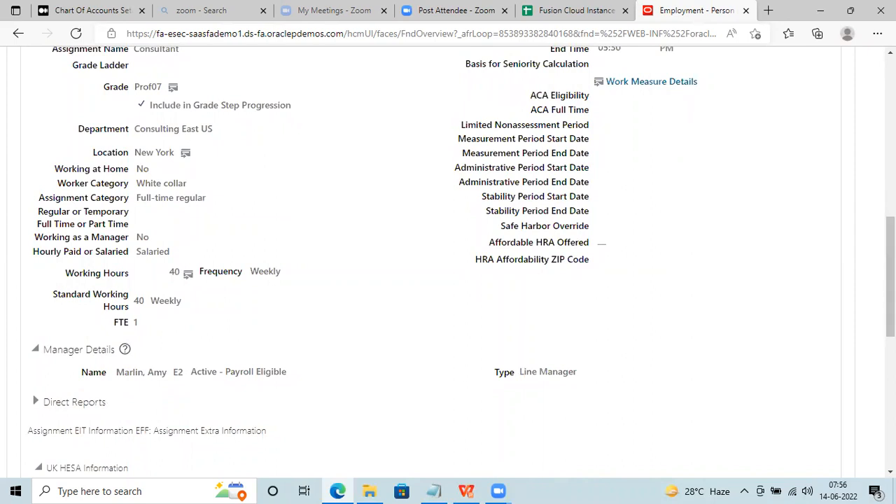
scroll(768, 396, up, 10)
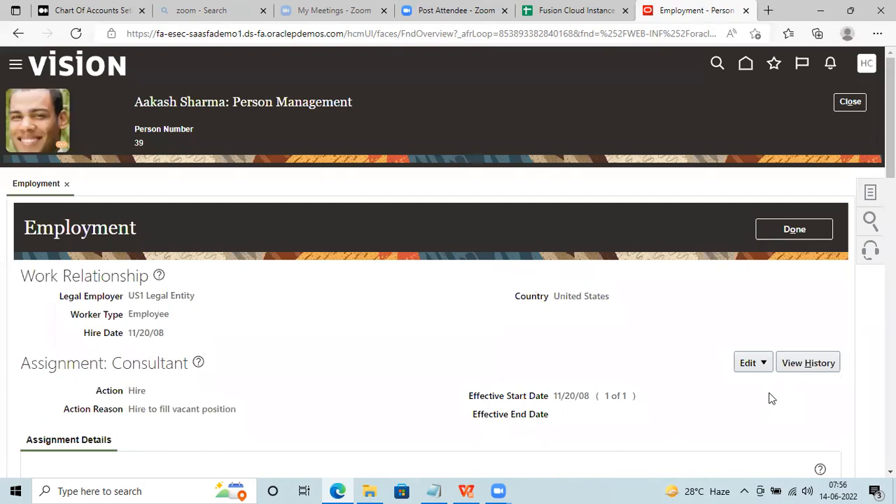
Step: Open the assignment for correction with action Hire and reason Hire to fill vacant position, and expand its manager details
click(757, 370)
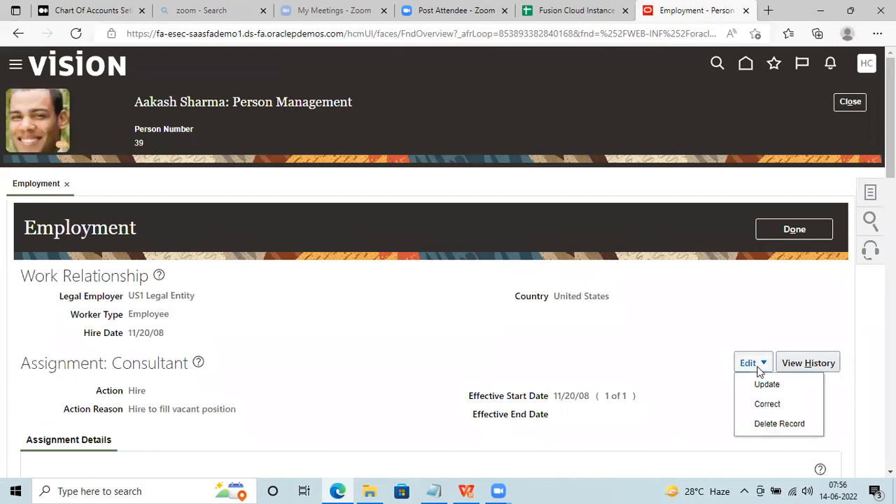
click(768, 404)
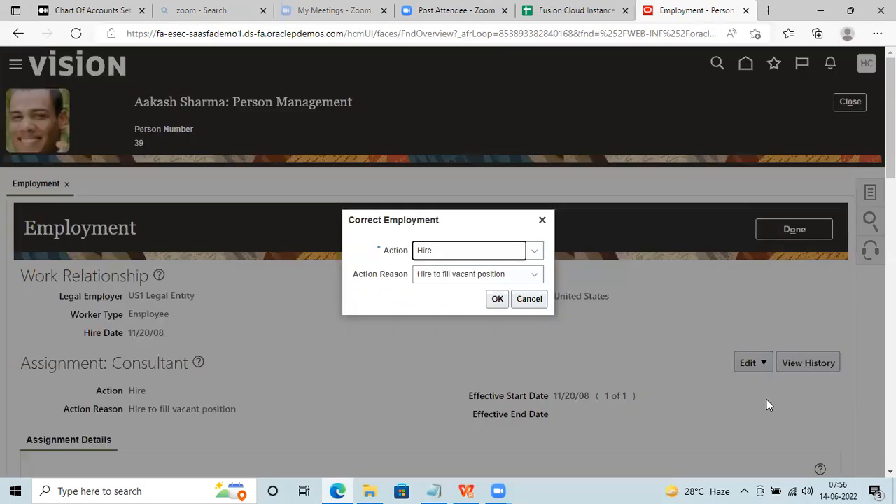
click(498, 299)
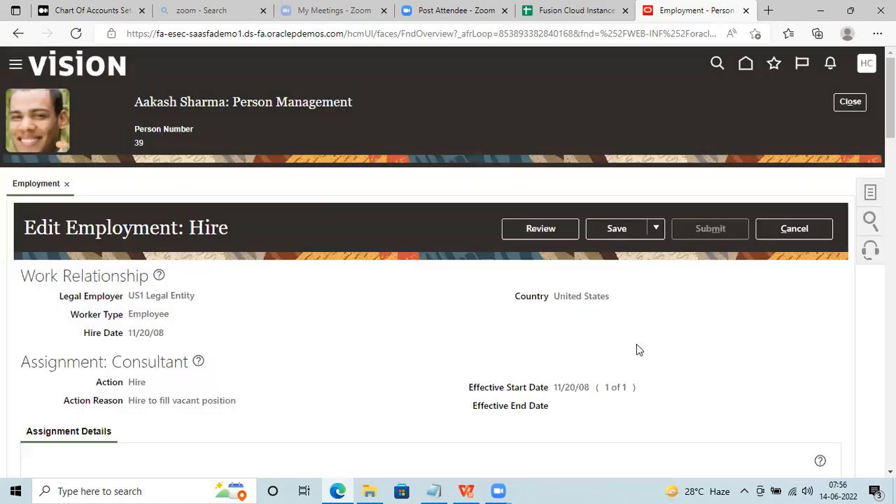
scroll(448, 262, down, 8)
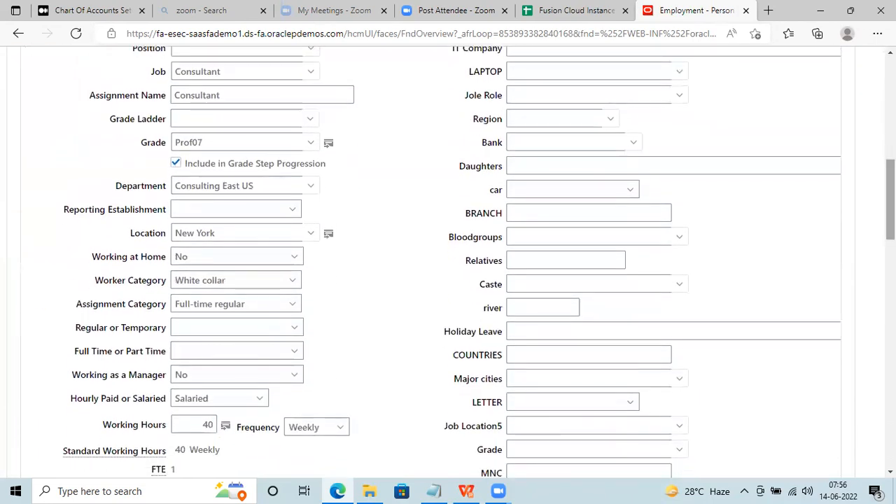
scroll(448, 262, down, 5)
scroll(448, 263, down, 4)
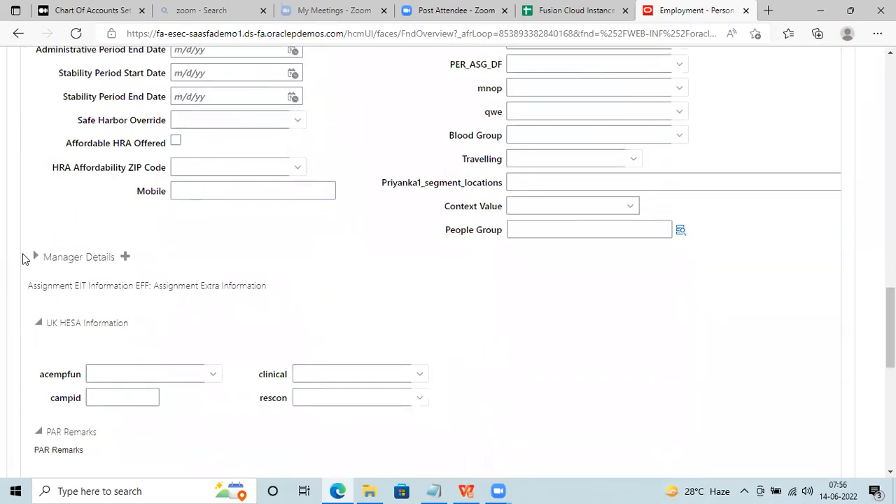
click(34, 258)
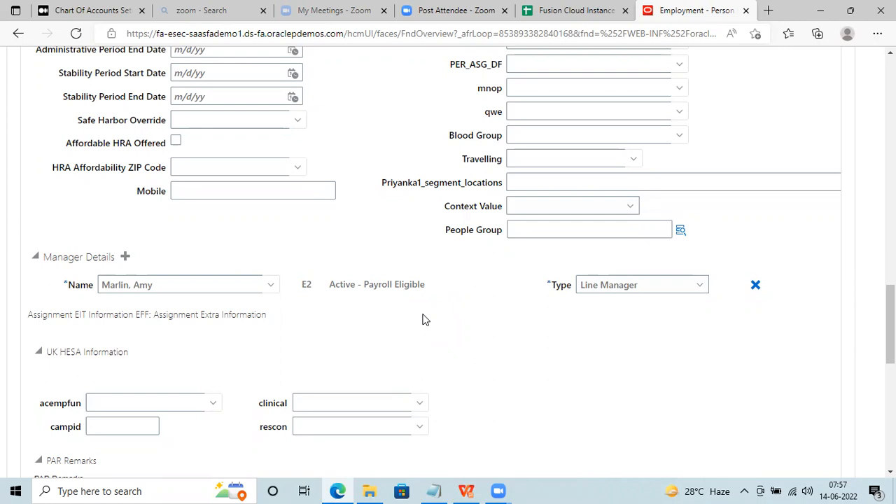
Step: Add a blank manager row and remove it, and open the existing manager's name search without selecting anyone
click(125, 258)
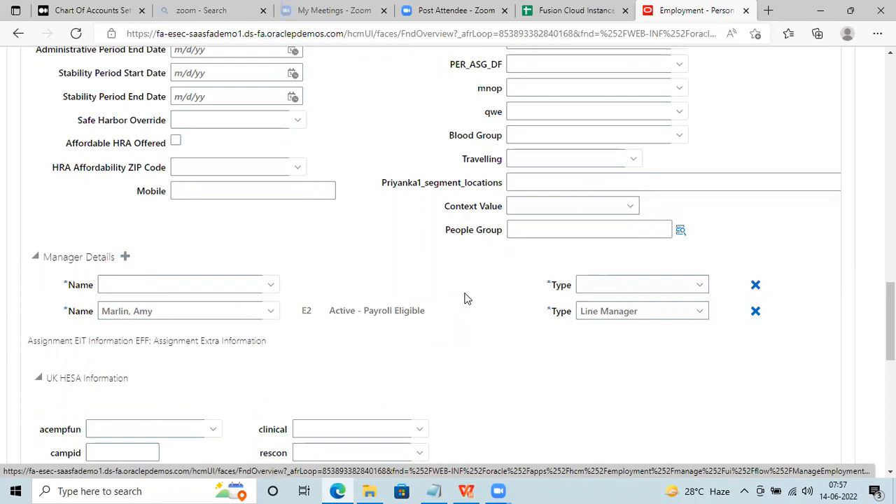
click(755, 284)
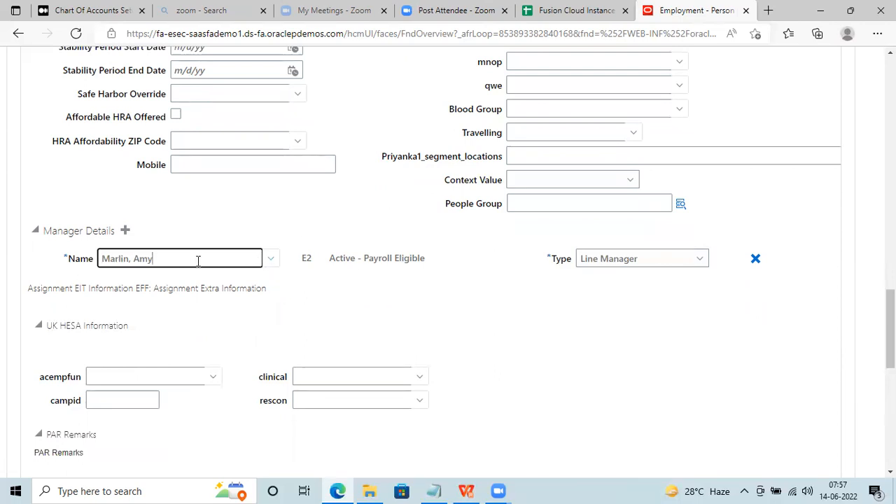
click(264, 261)
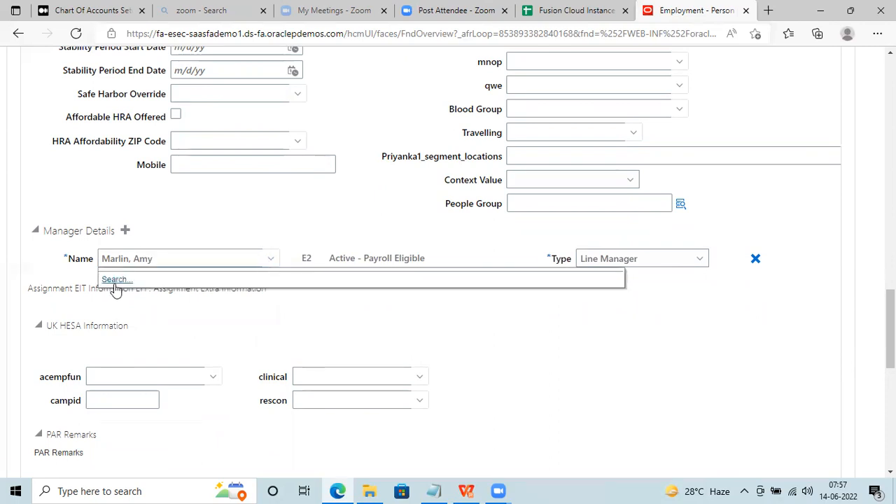
click(115, 281)
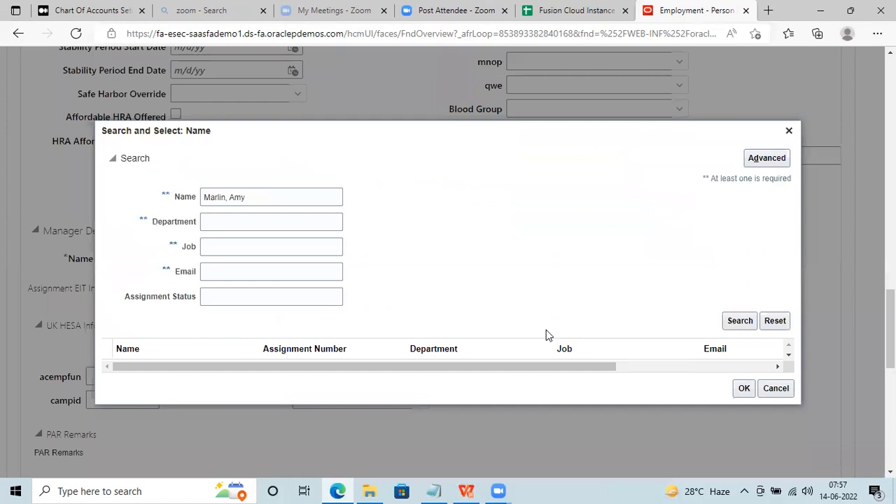
click(788, 131)
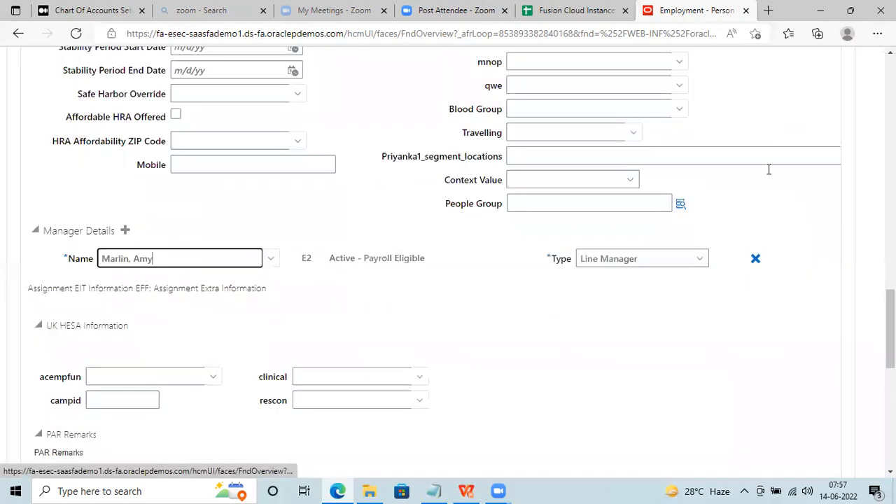
Step: View the available manager types for the line manager and leave the employment correction without saving
click(631, 260)
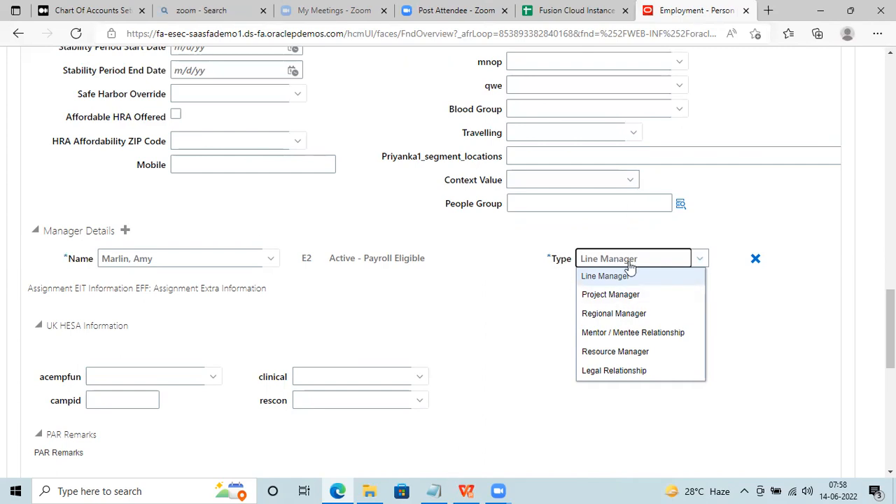
drag(890, 303, 890, 358)
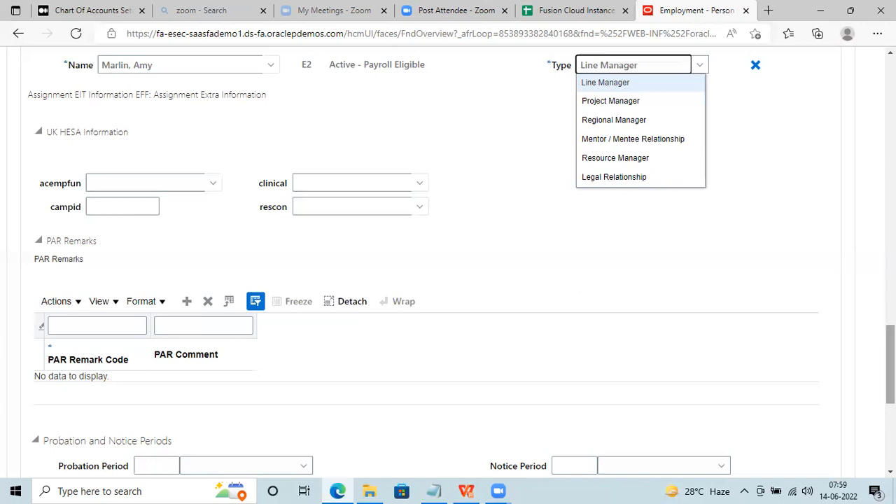
scroll(447, 259, up, 20)
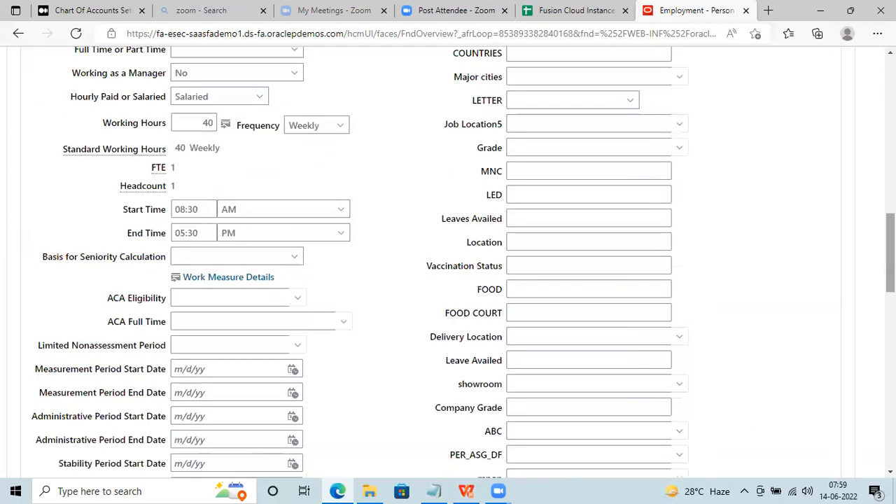
scroll(840, 174, up, 10)
click(805, 161)
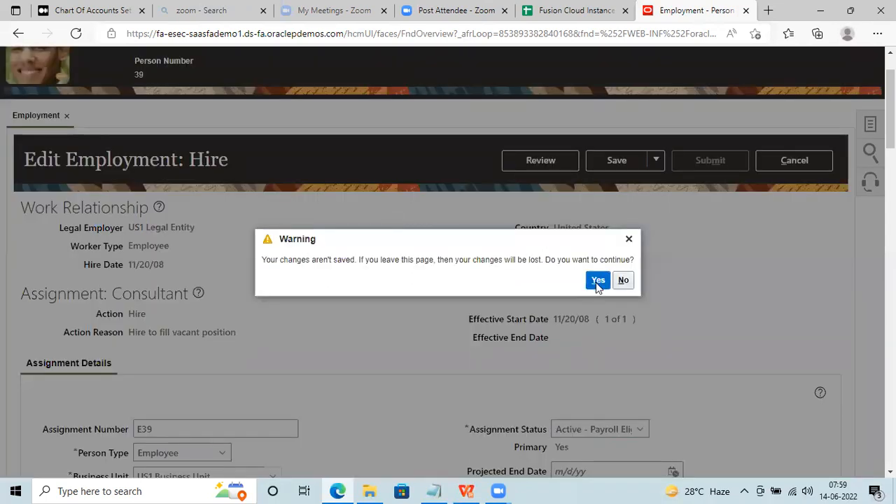
click(595, 281)
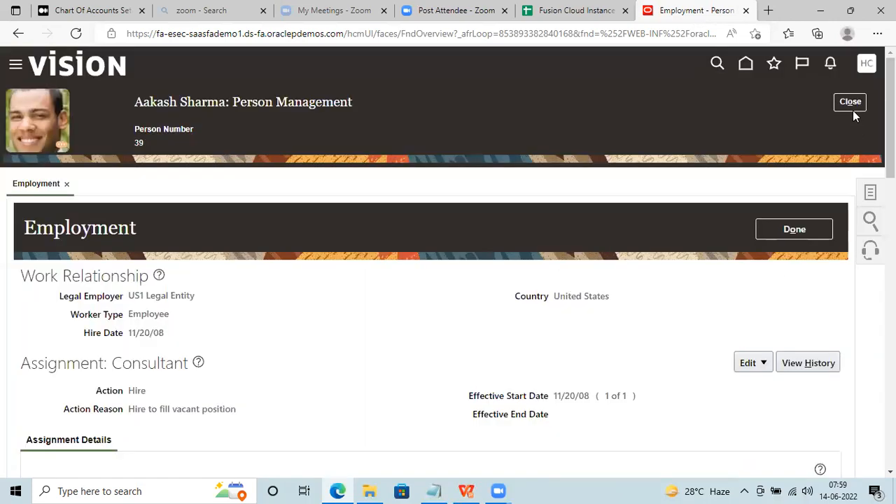
Step: Review the absence, payroll, compensation and employment tasks available for the person, and close the person record
click(870, 192)
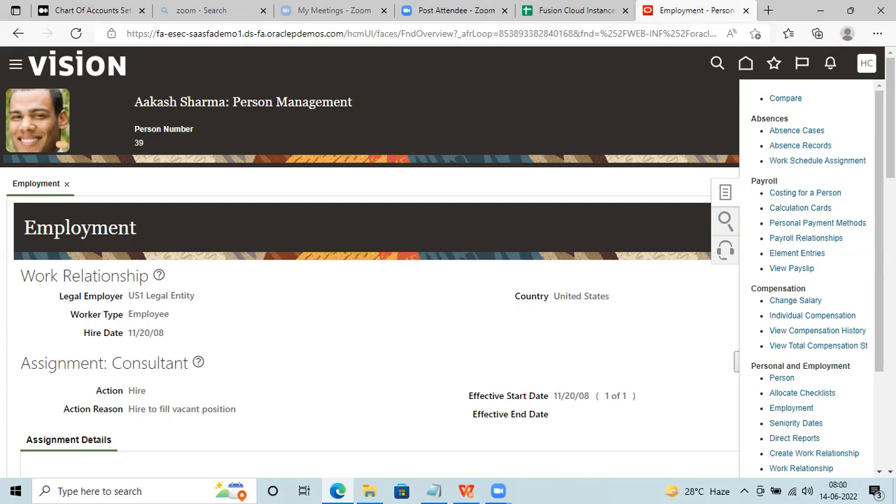
scroll(812, 280, down, 1)
scroll(812, 279, down, 5)
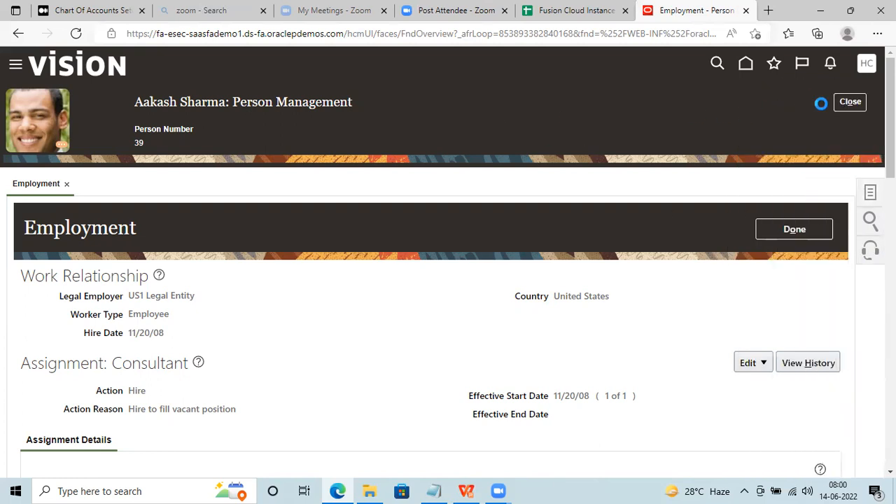
click(851, 102)
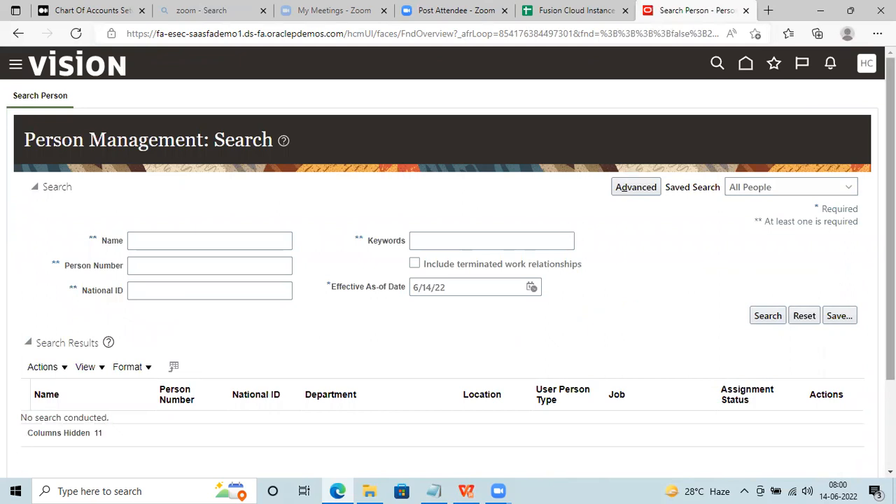
Step: Look over the Person Management search page and its search result actions, and return to the home page
scroll(498, 243, down, 2)
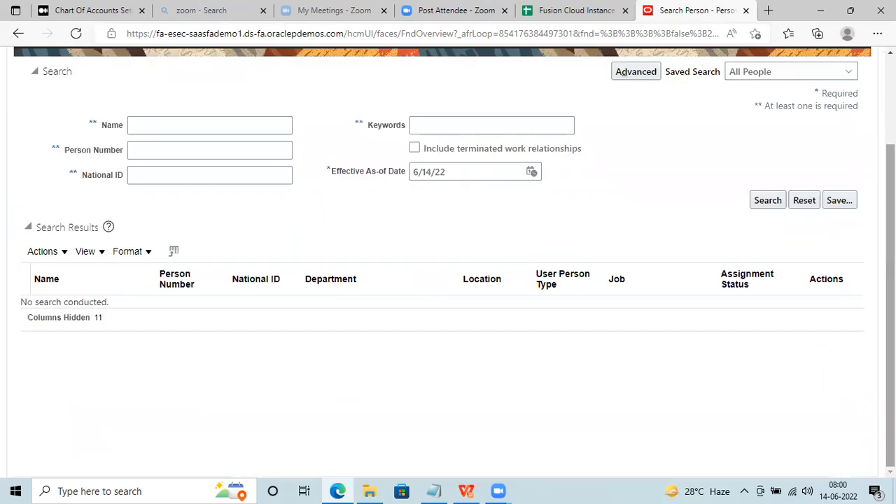
click(56, 254)
click(252, 409)
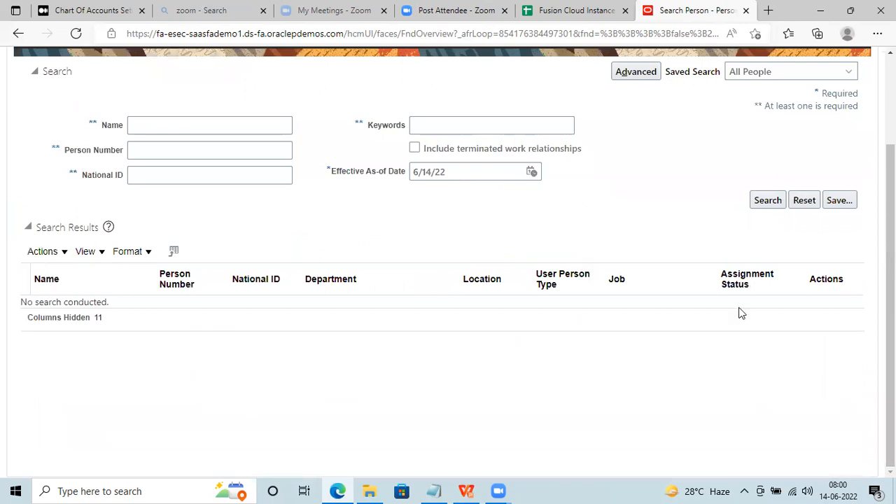
scroll(448, 259, up, 2)
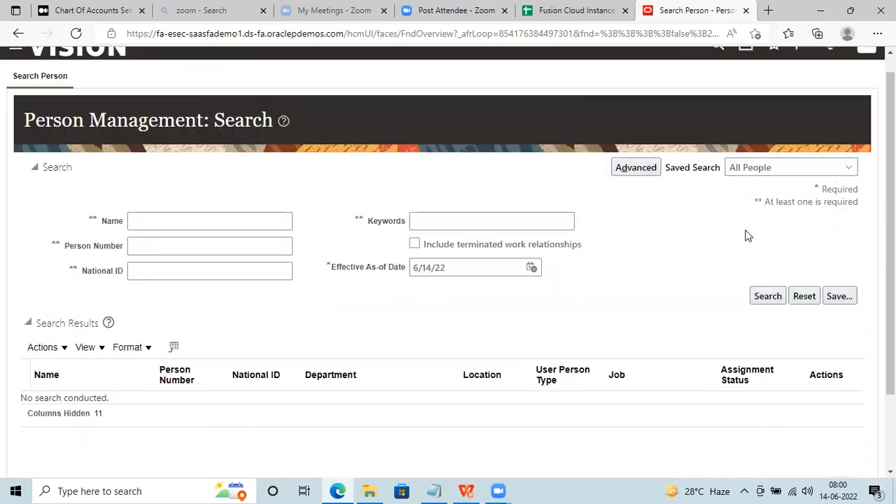
scroll(342, 160, up, 1)
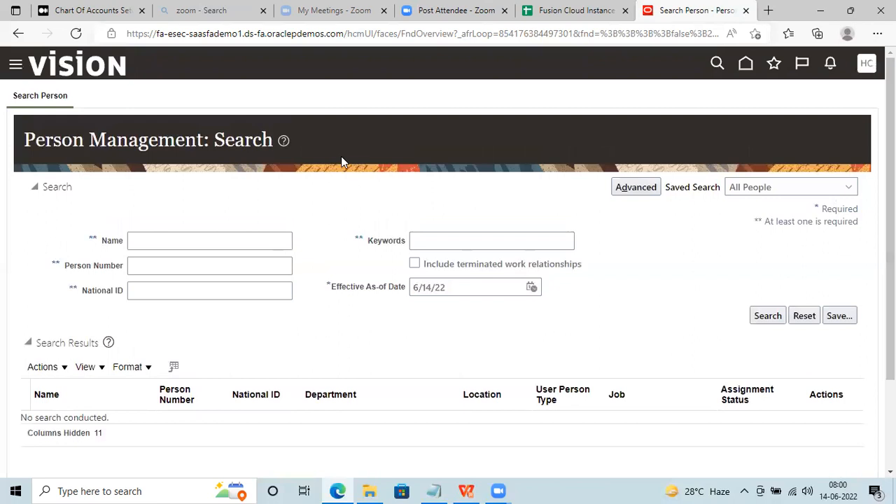
click(100, 75)
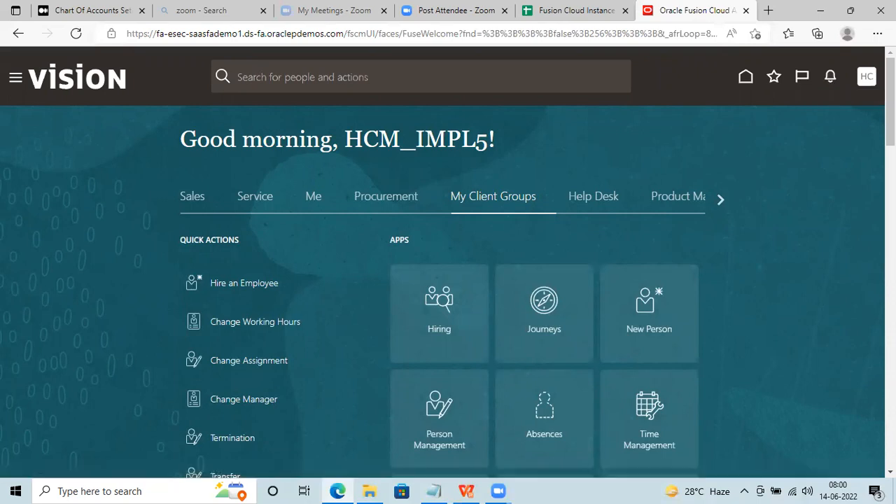
Step: Look through the My Client Groups quick actions and apps, and locate the Data Exchange app
scroll(448, 279, down, 2)
scroll(448, 280, down, 1)
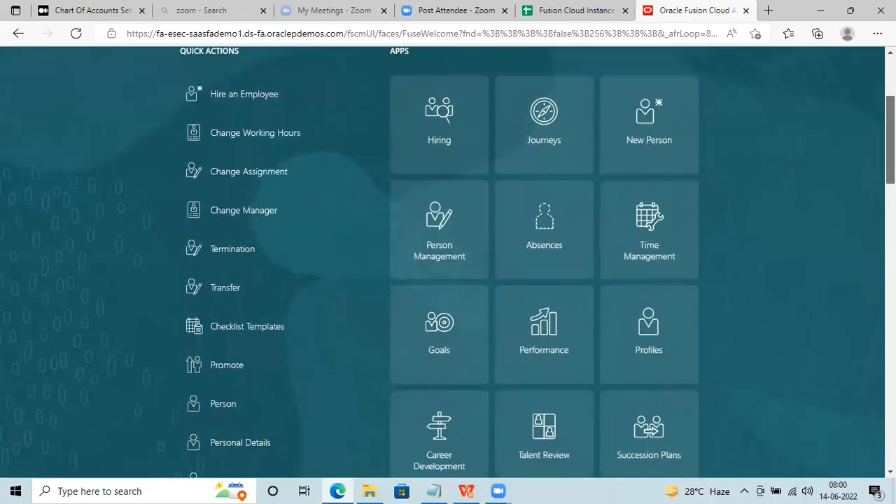
scroll(447, 280, down, 1)
scroll(448, 280, down, 3)
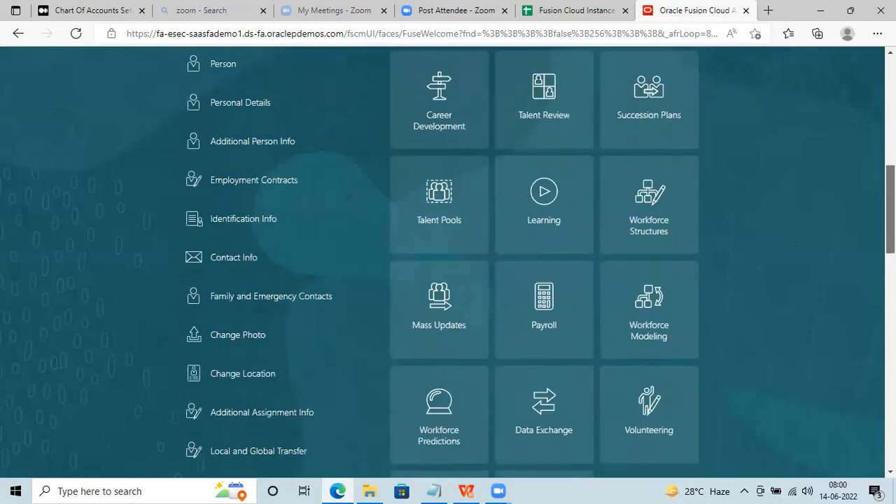
scroll(448, 280, down, 3)
scroll(448, 280, up, 2)
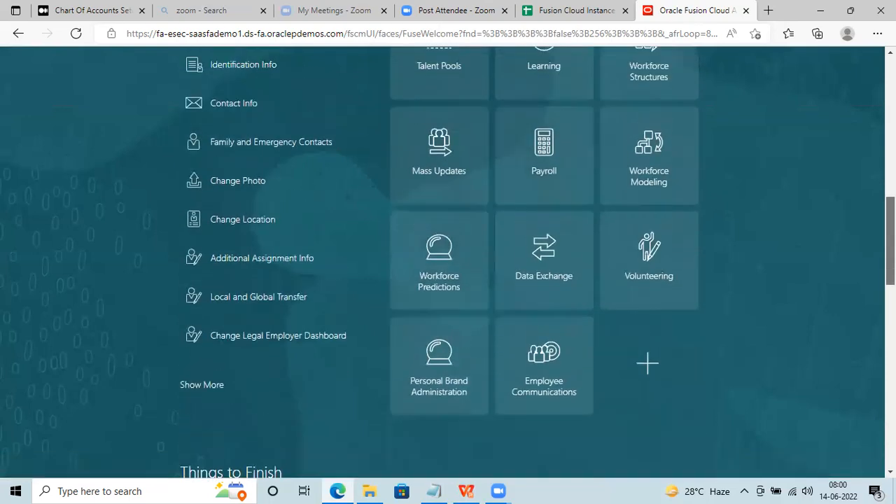
scroll(448, 280, up, 1)
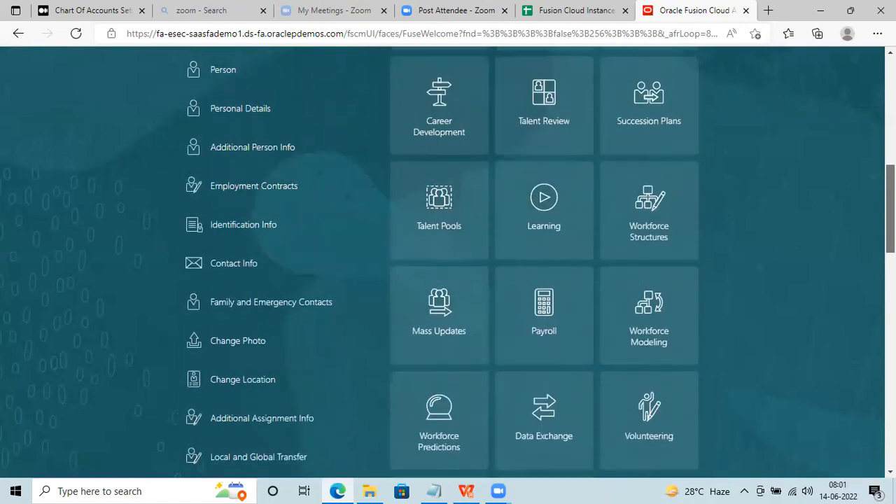
scroll(447, 280, up, 2)
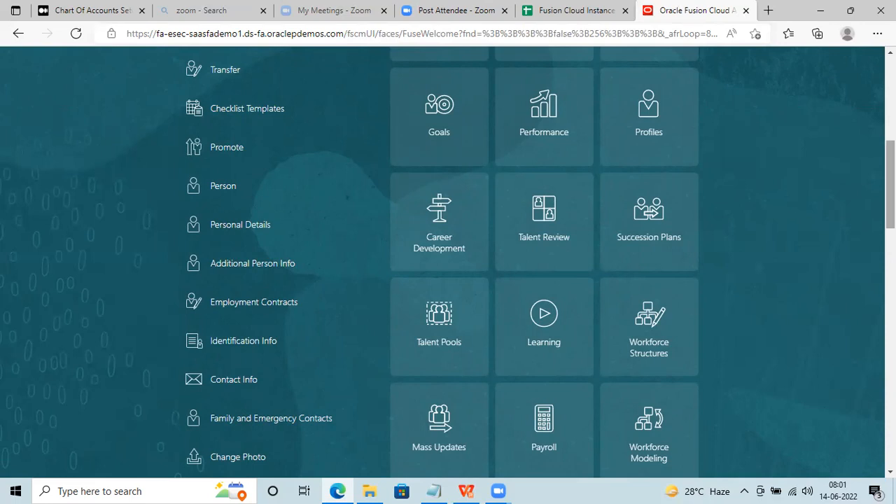
scroll(448, 266, up, 6)
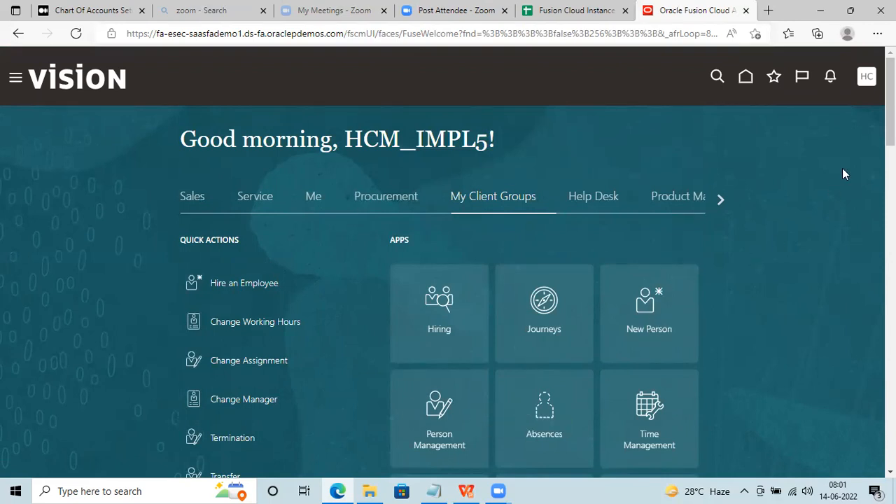
scroll(723, 231, down, 10)
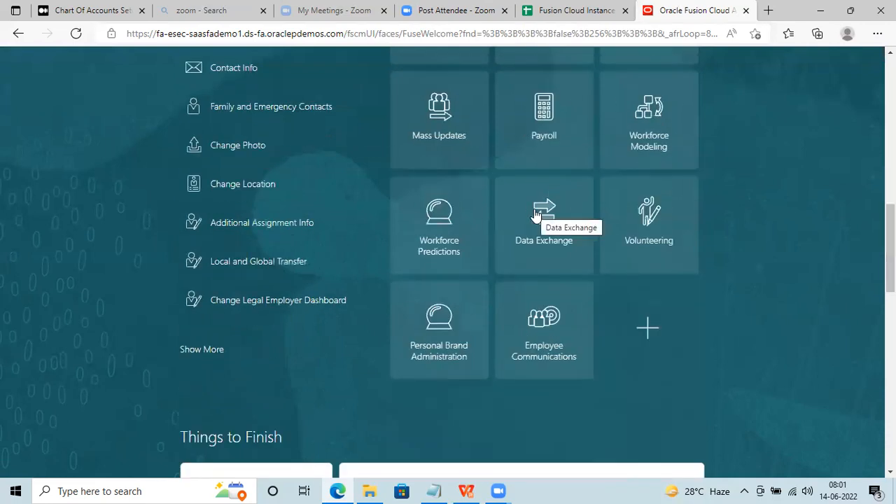
Step: Open the Data Exchange app and go to the HCM Data Loader's View Business Objects task
click(535, 215)
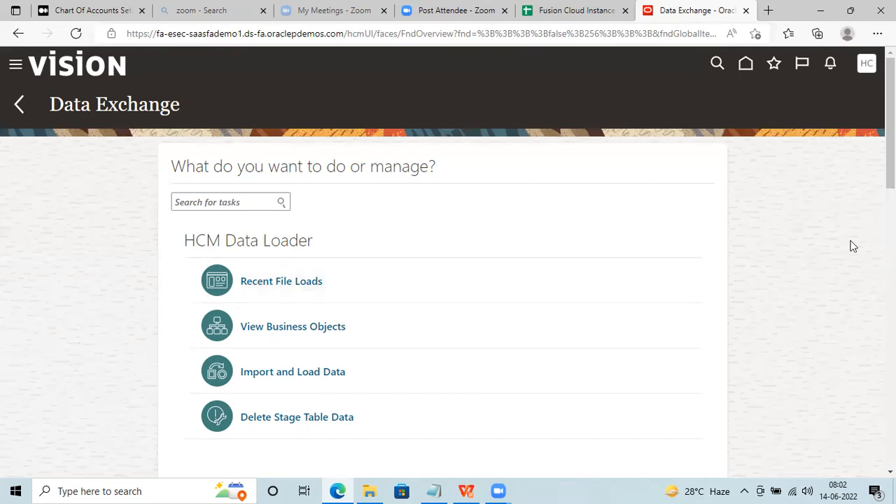
scroll(448, 280, down, 1)
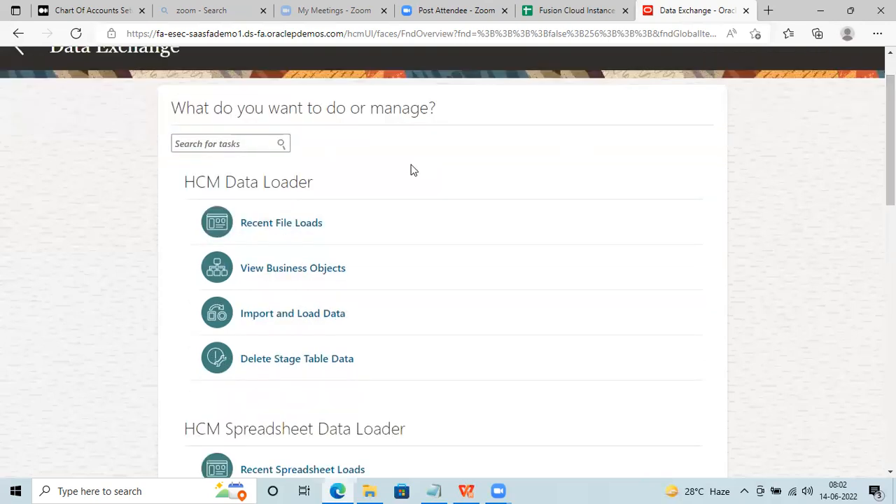
click(286, 272)
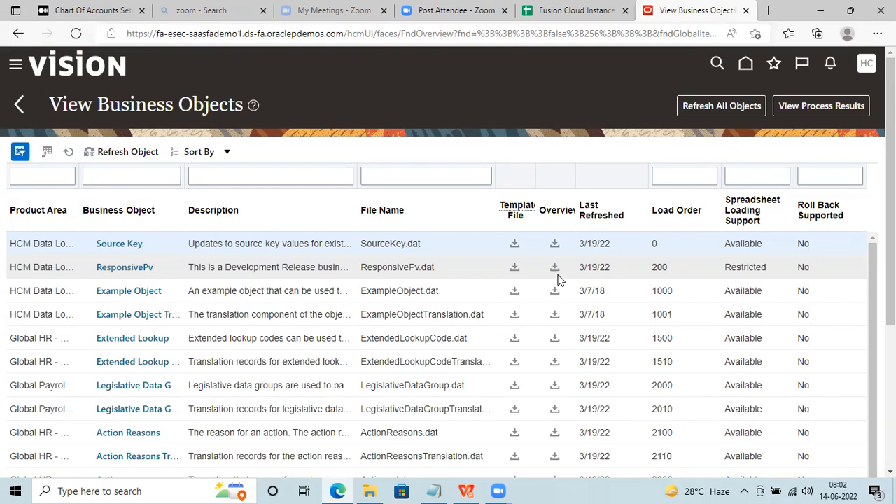
Step: Filter the business objects by the name Job, after first trying Jobs
click(132, 177)
text(Jobs)
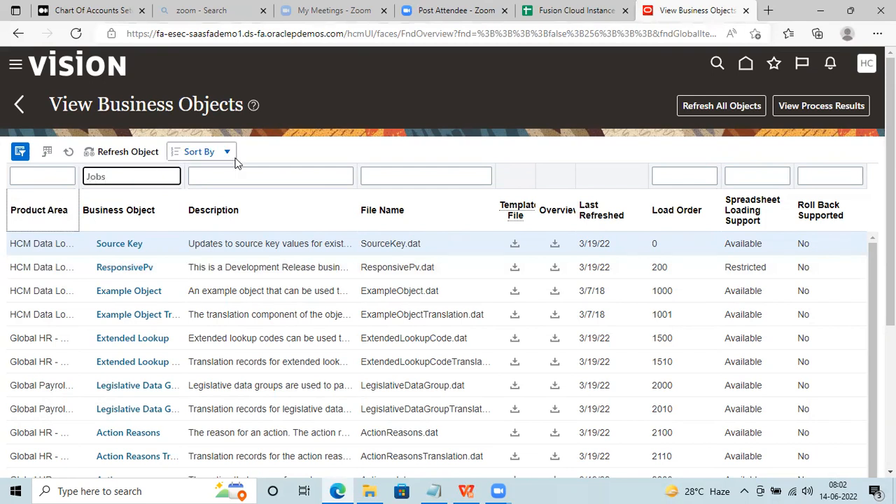
key(Return)
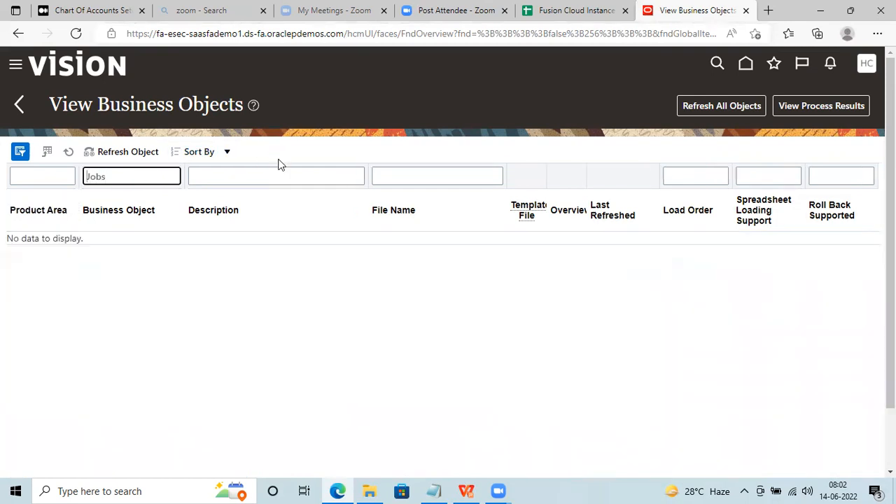
key(BackSpace)
key(Return)
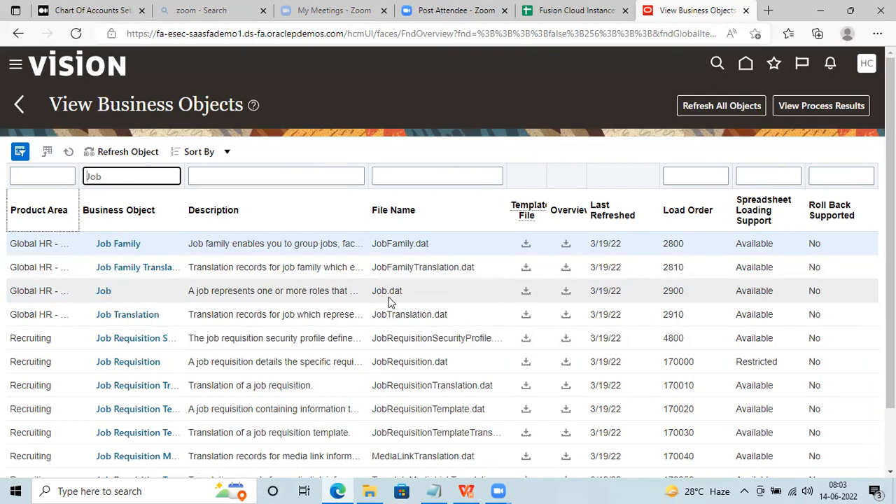
Step: Download the template file of the Job business object and show Job.dat in its download folder
click(522, 294)
click(522, 294)
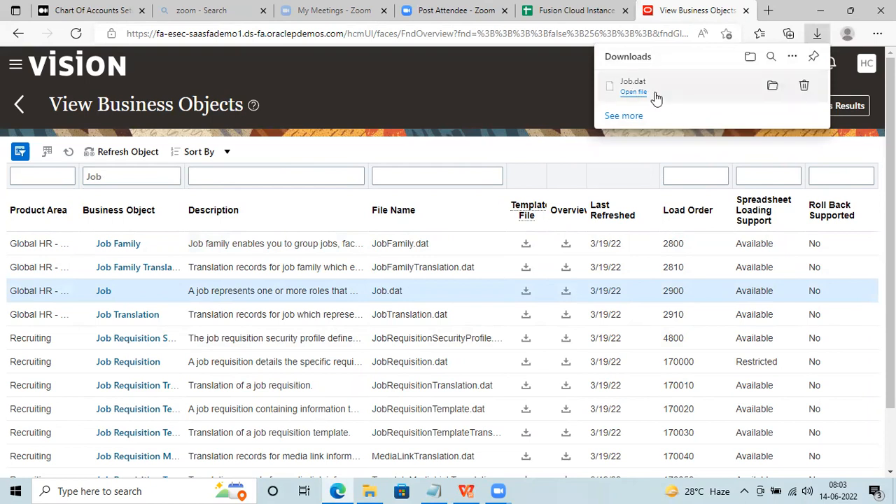
click(771, 86)
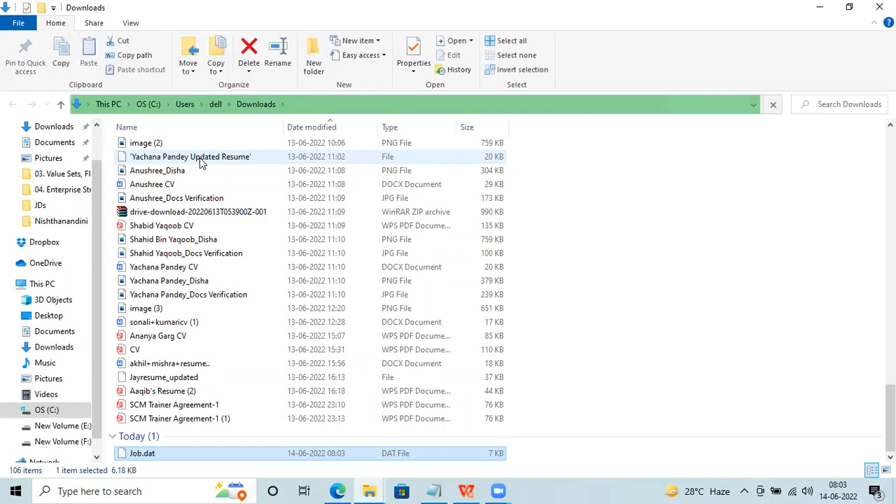
key(Return)
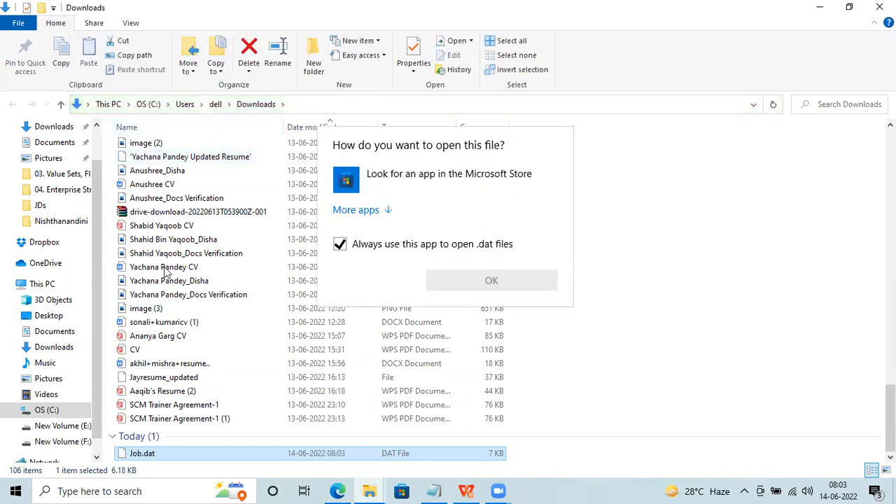
click(594, 261)
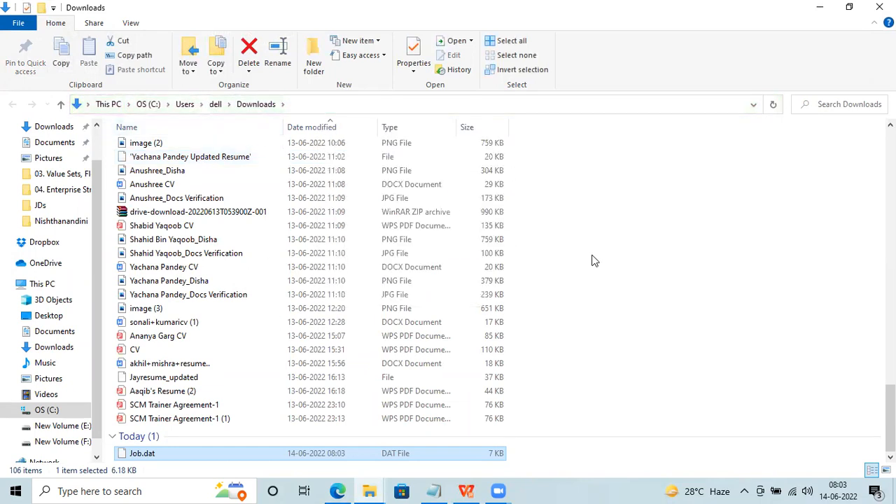
click(146, 455)
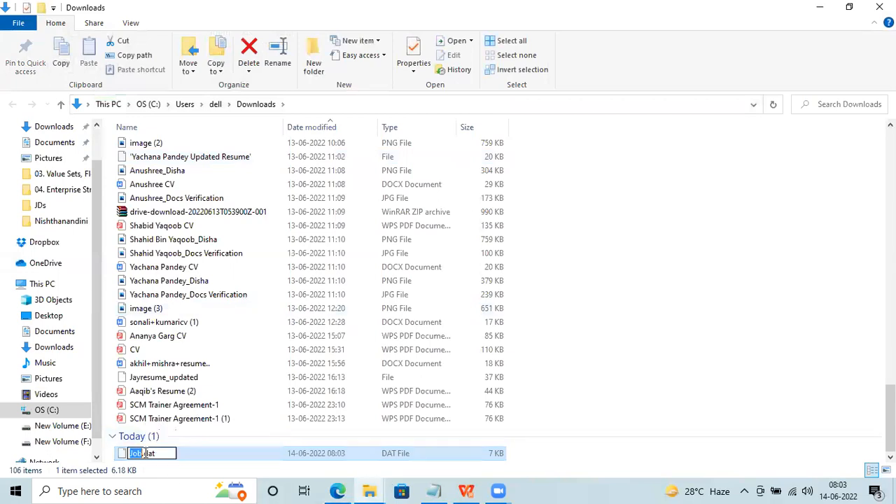
click(575, 440)
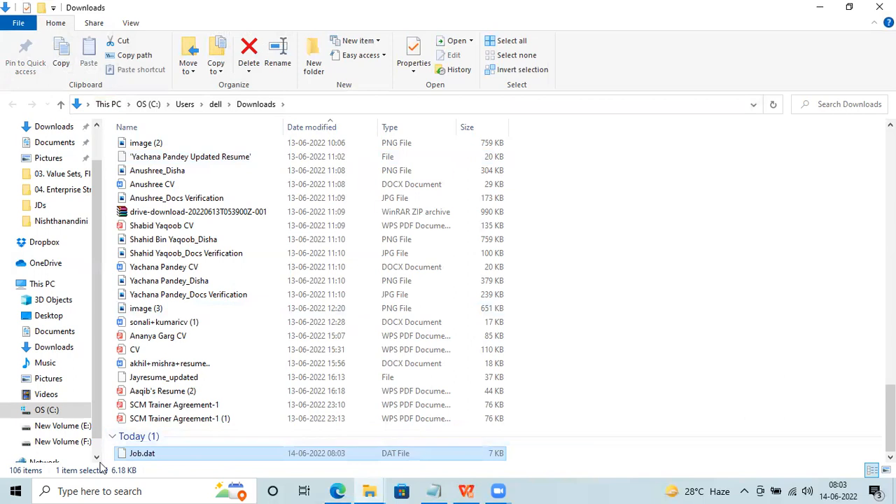
Step: Open the downloaded Job.dat file with Notepad, keeping it as the app always used for .dat files
double_click(145, 455)
right_click(143, 453)
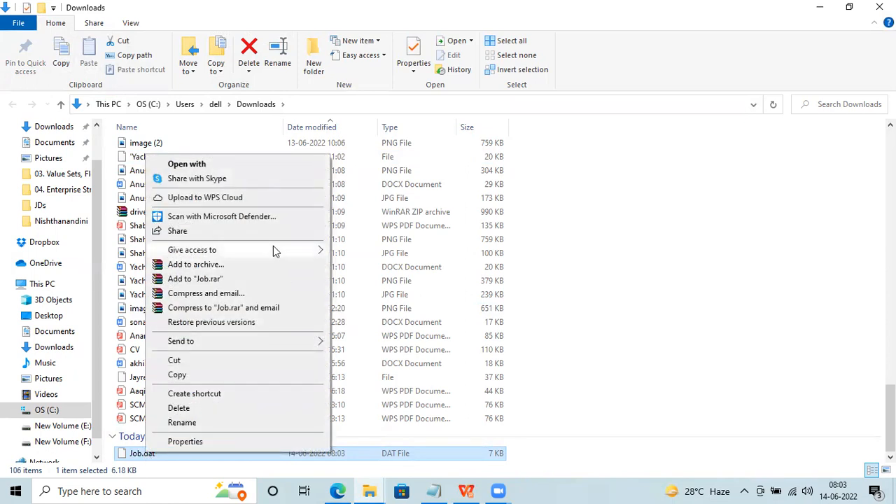
click(234, 167)
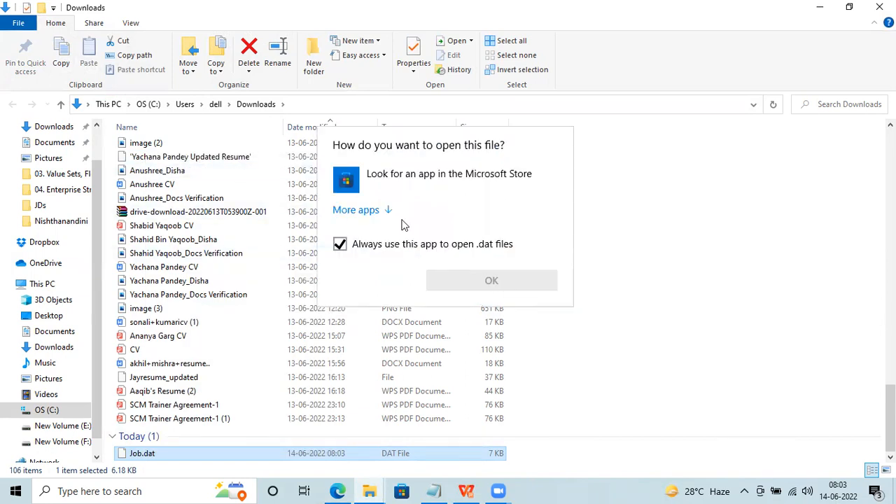
click(389, 212)
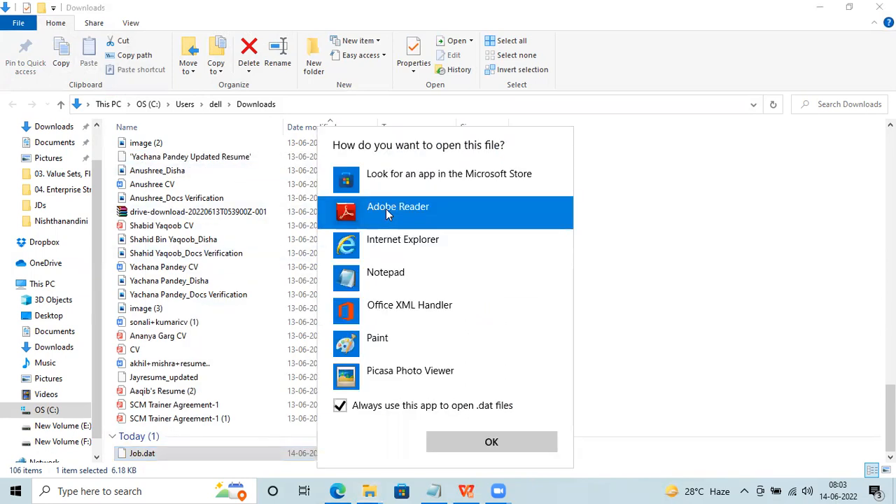
click(390, 285)
click(508, 441)
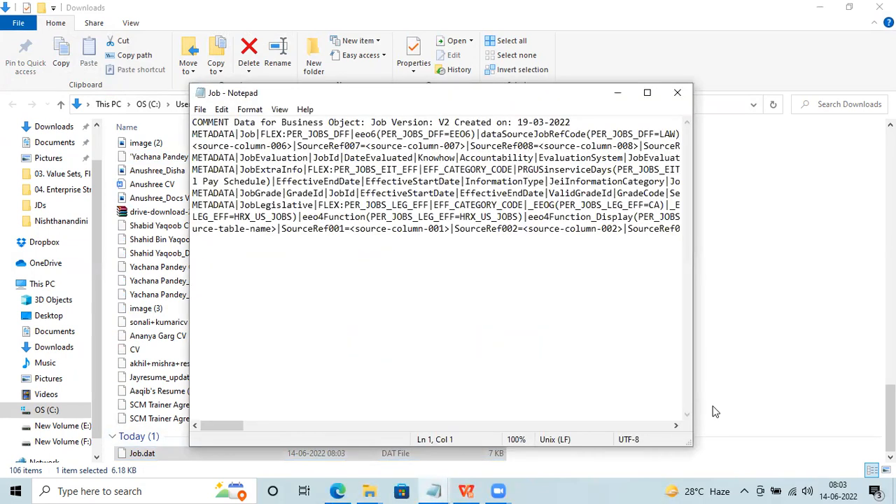
Step: Examine the metadata attributes of the Job template, such as the legislation code and job code, in an enlarged window
click(646, 94)
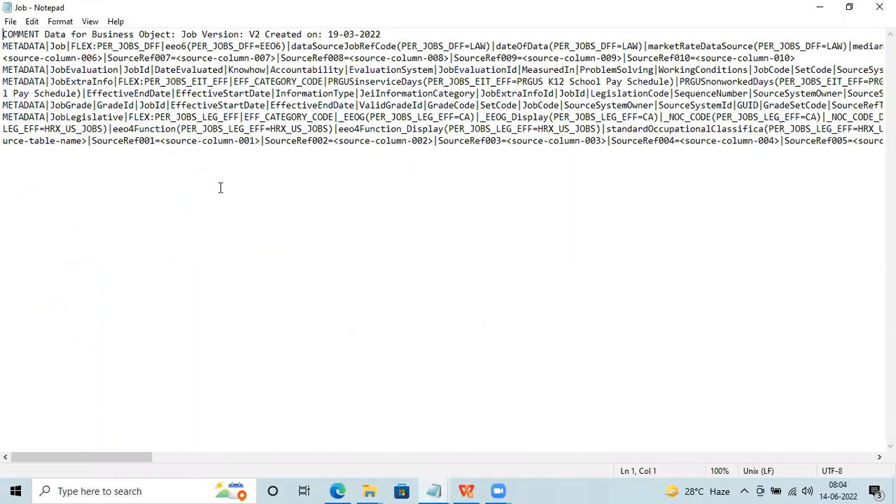
key(alt+Tab)
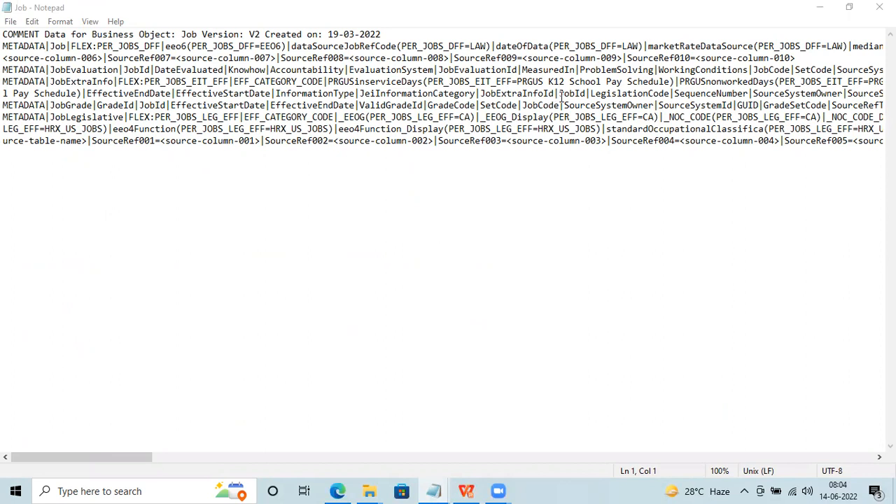
double_click(554, 97)
double_click(608, 98)
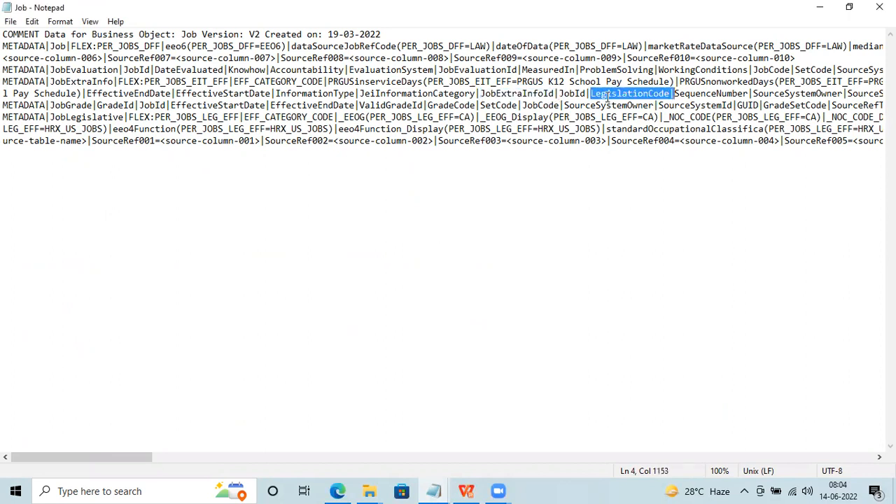
click(544, 104)
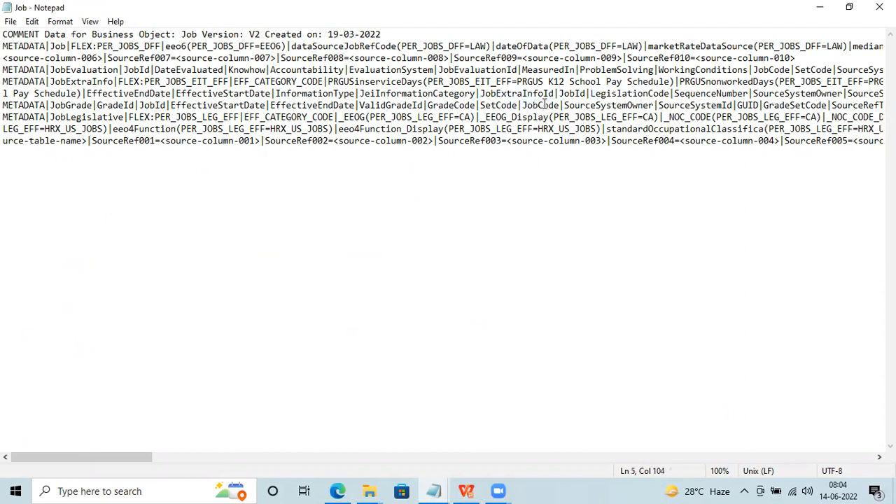
Step: Check the job names and code in the sample notes and go back to the Job template
click(433, 491)
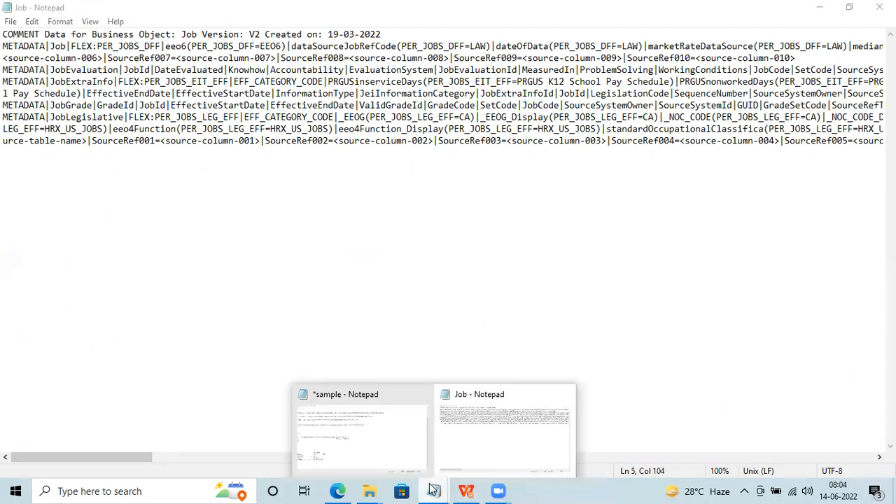
click(329, 466)
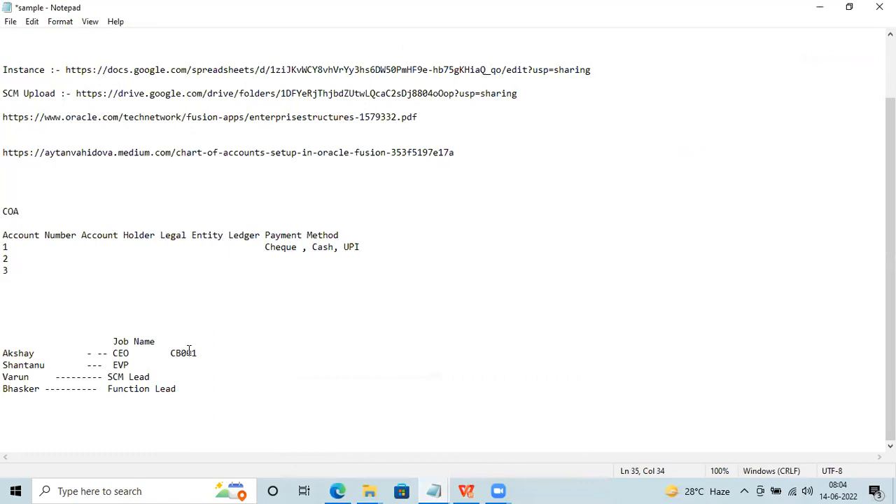
click(337, 491)
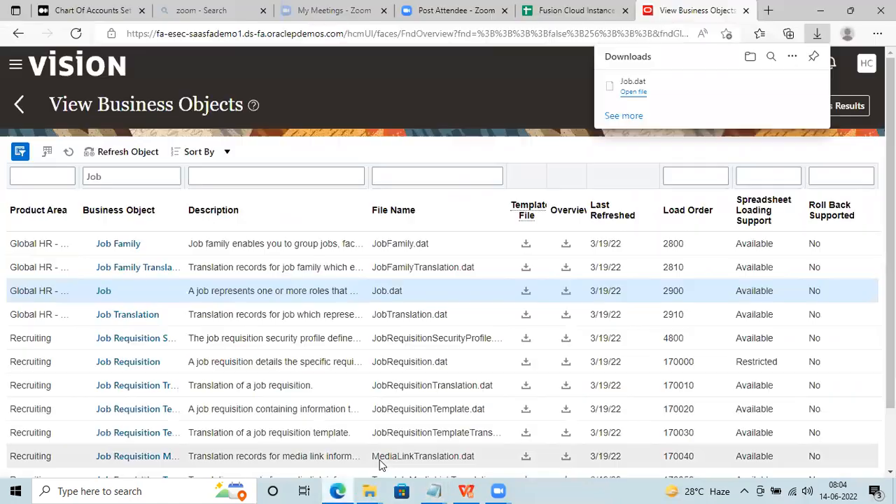
click(433, 491)
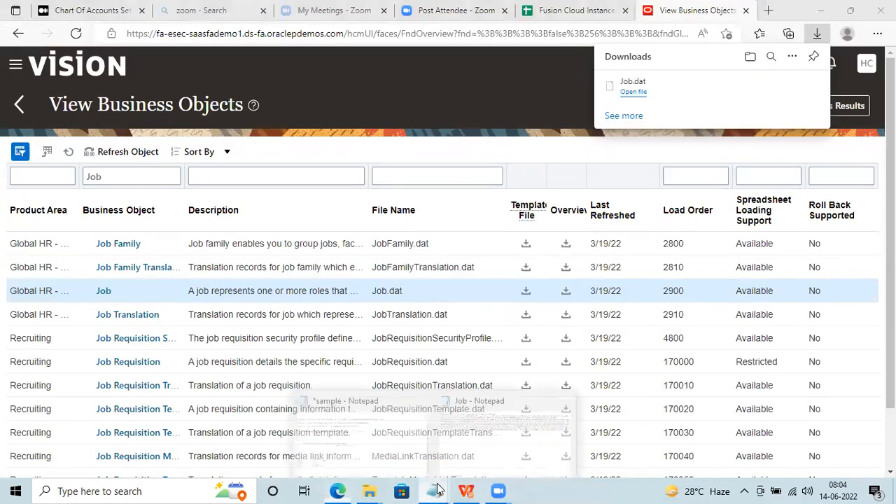
click(490, 462)
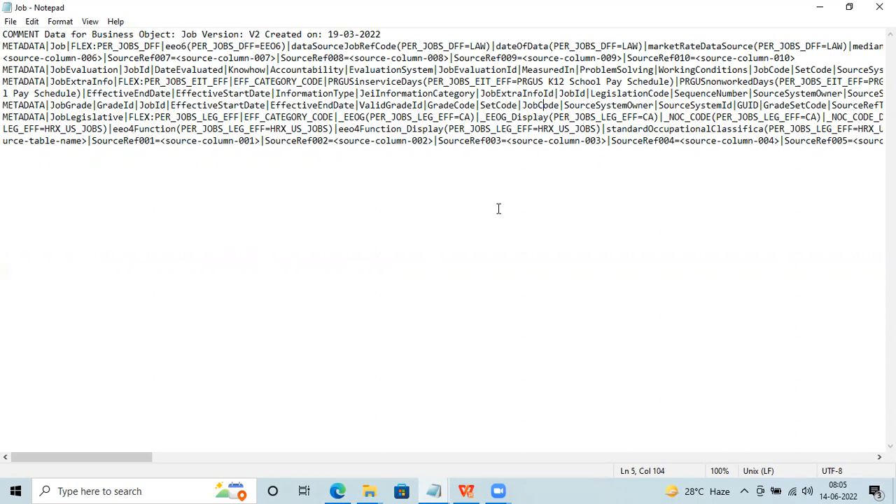
Step: Switch back to Oracle Fusion in the browser and leave the business objects list for the home page
click(337, 491)
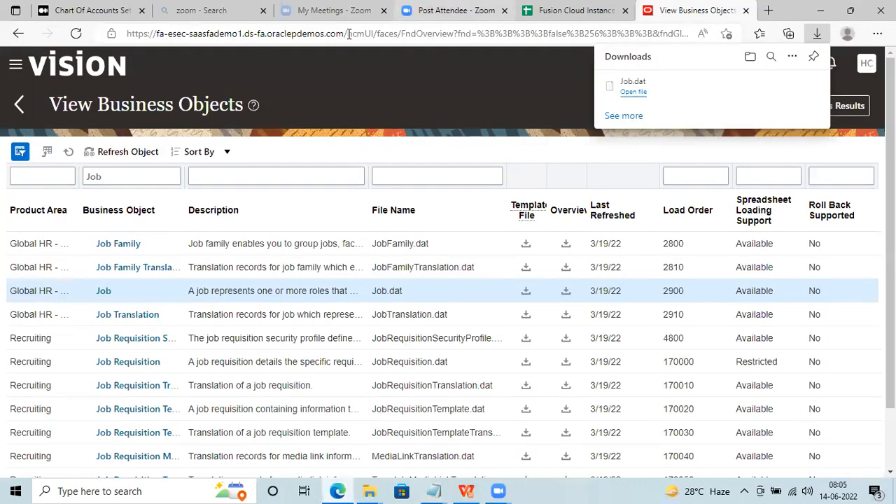
click(19, 112)
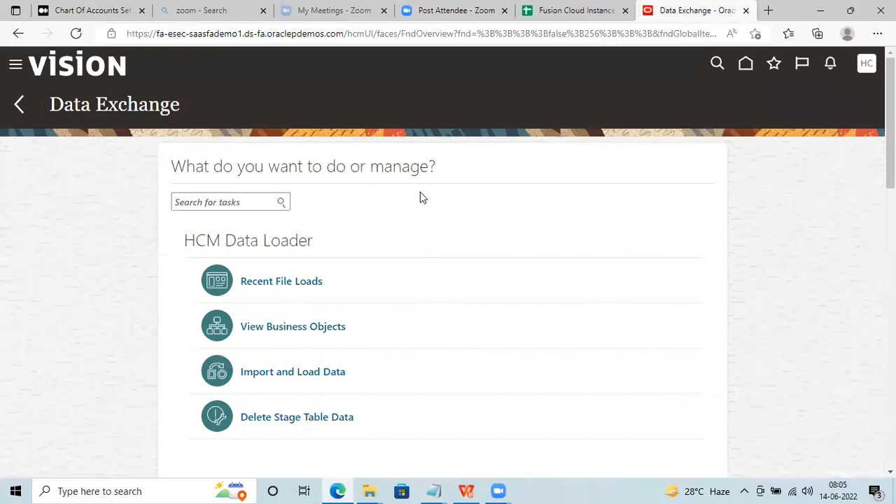
click(20, 106)
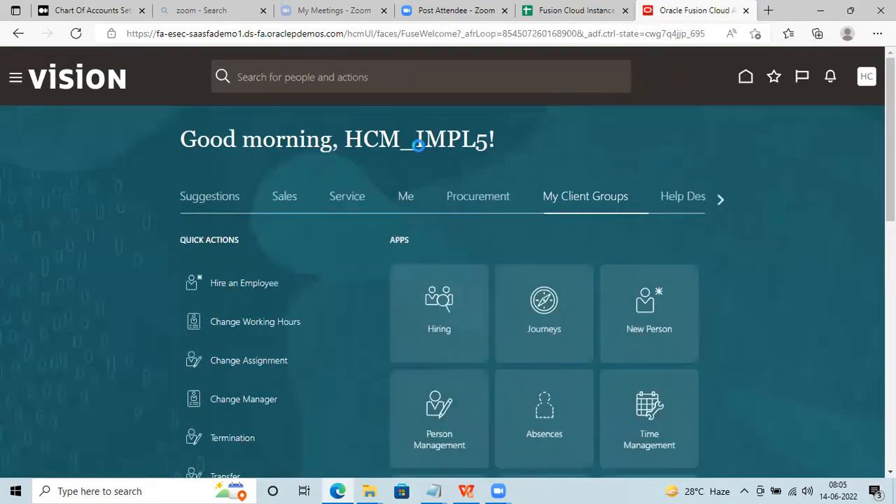
Step: Reopen the Data Exchange app and view the HCM Data Loader's Import and Load Data page
scroll(447, 263, down, 9)
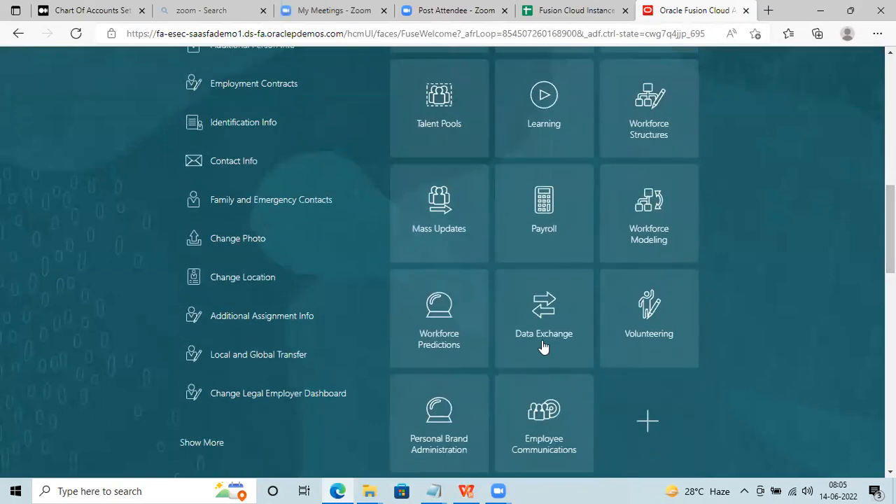
click(543, 347)
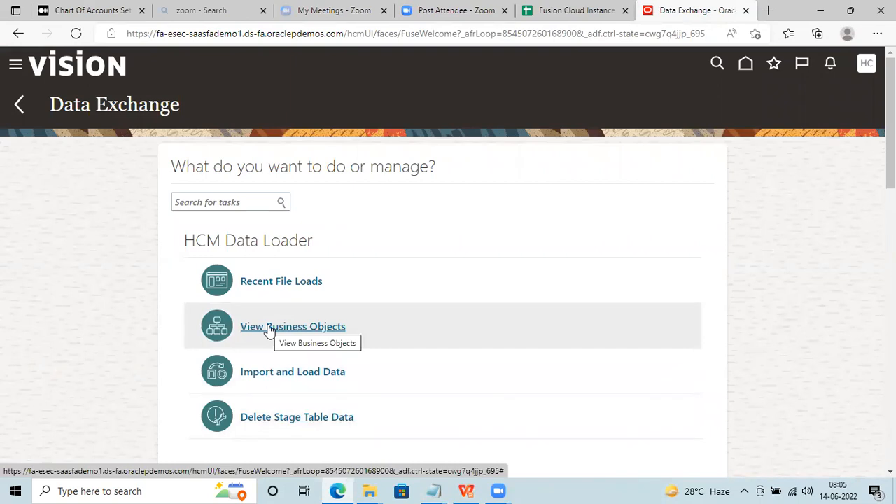
mouse_move(435, 490)
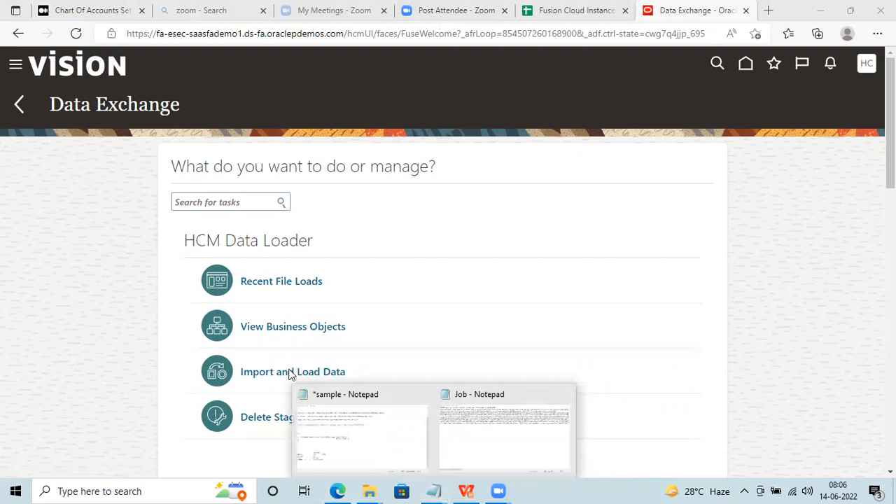
click(266, 372)
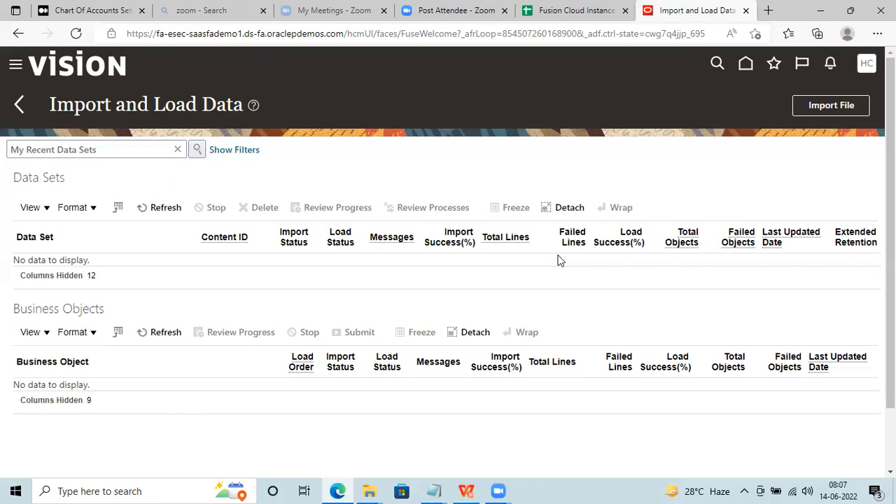
Step: Leave Import and Load Data for the home page and look over the My Client Groups apps
click(21, 104)
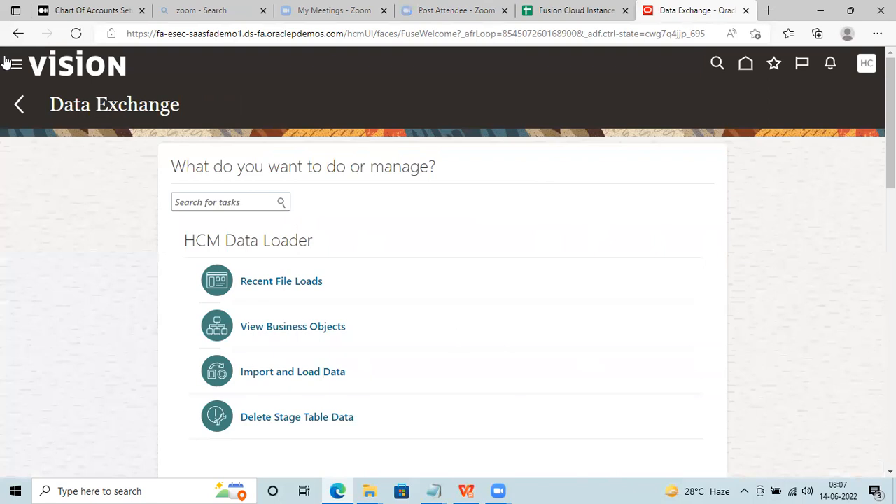
click(19, 103)
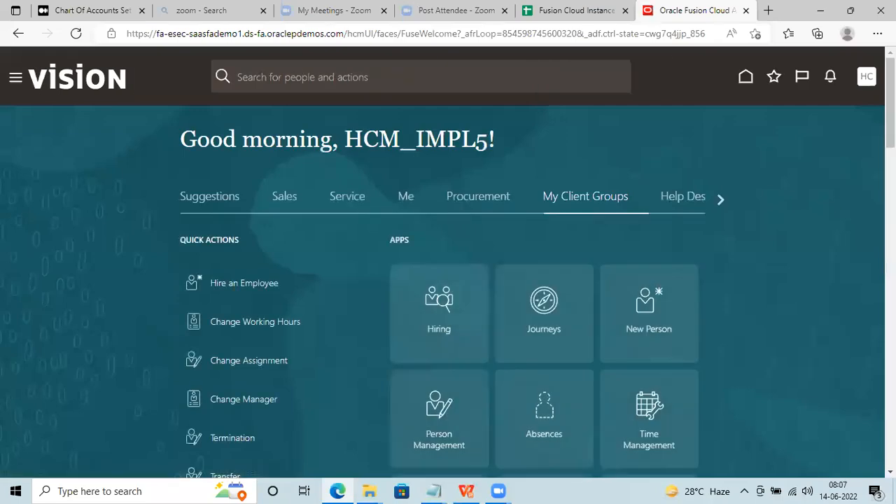
scroll(448, 280, down, 3)
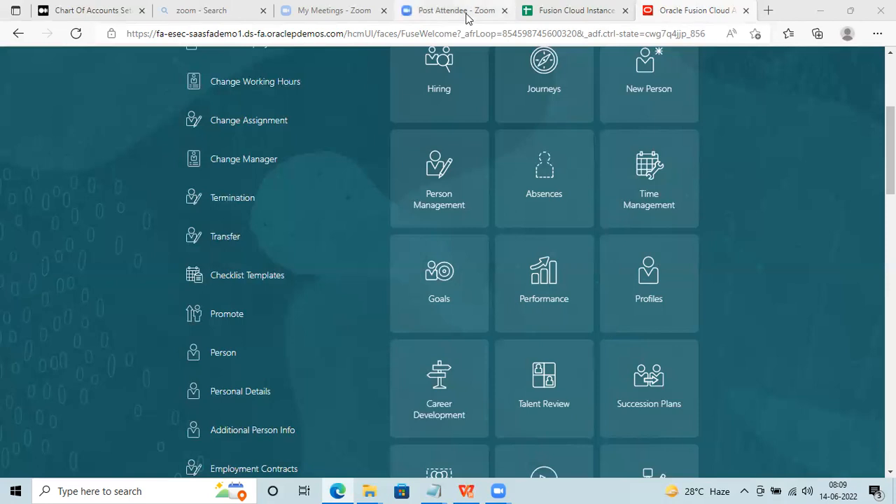
Step: Switch to the Medium article on Chart of Accounts setup in Oracle Fusion and select its web address
click(105, 10)
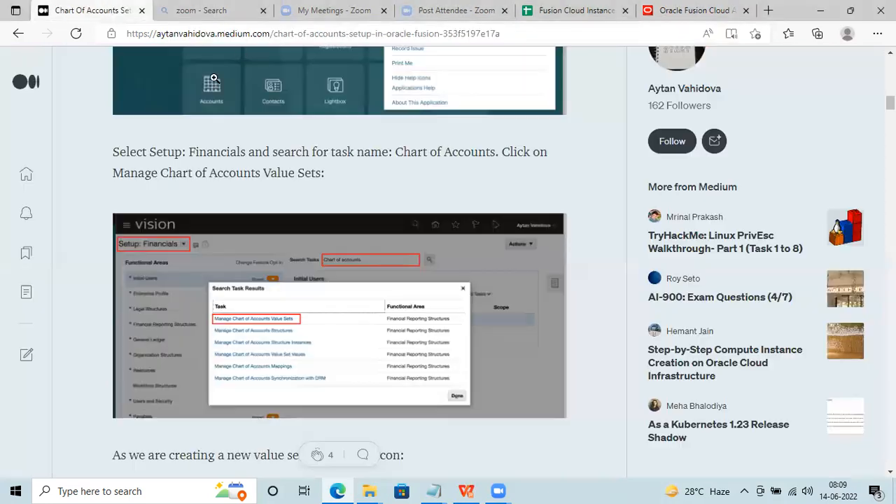
click(232, 35)
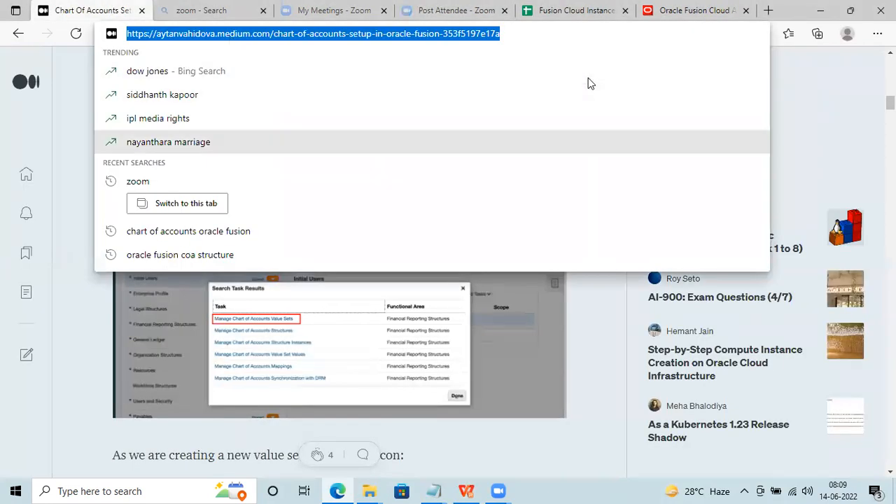
click(202, 9)
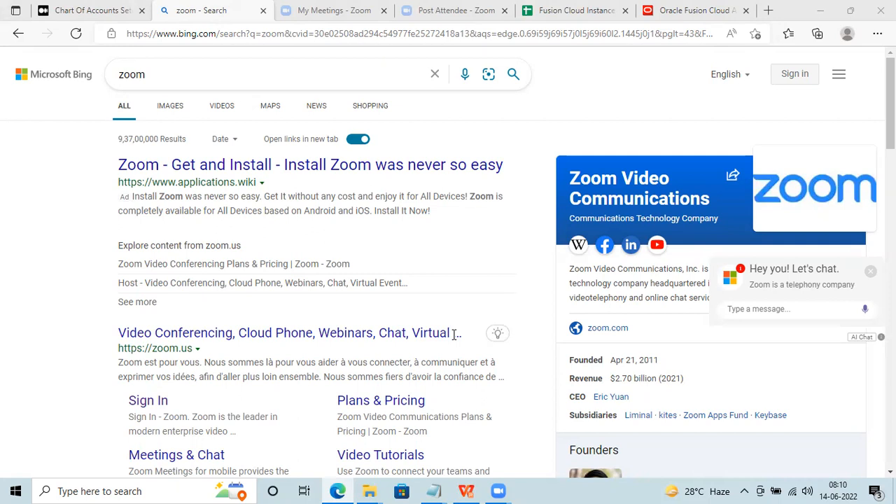
Step: Return to the Chart of Accounts article and view the Manage Chart of Accounts Value sets section on reaching Setup and Maintenance
click(98, 10)
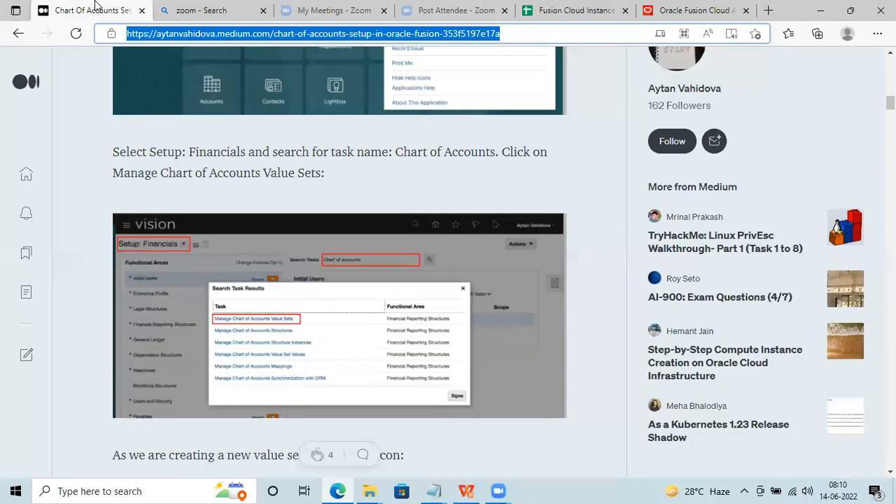
click(615, 59)
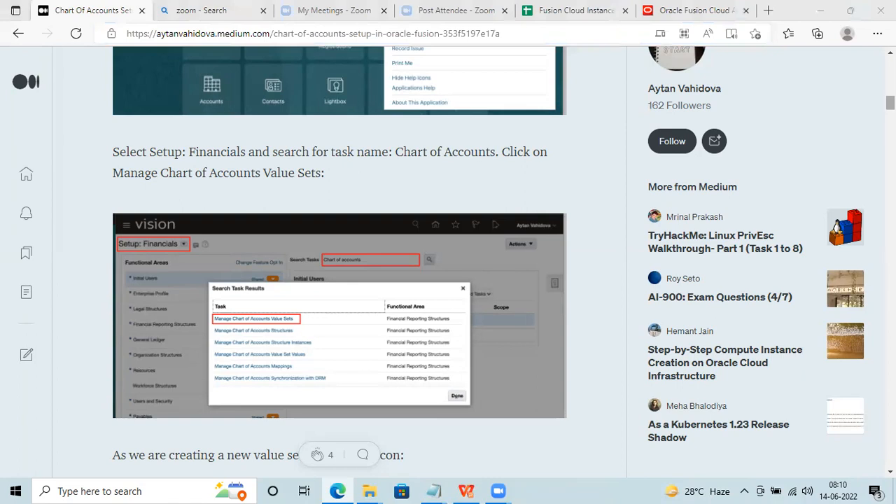
scroll(340, 265, up, 4)
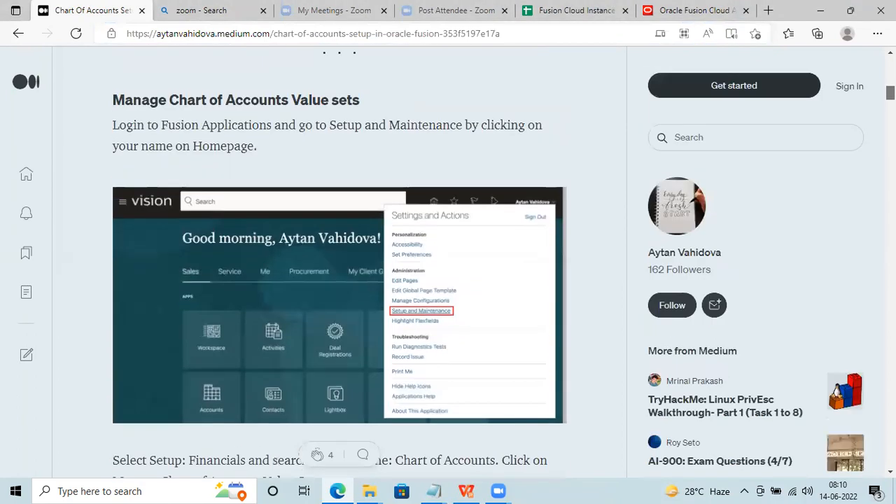